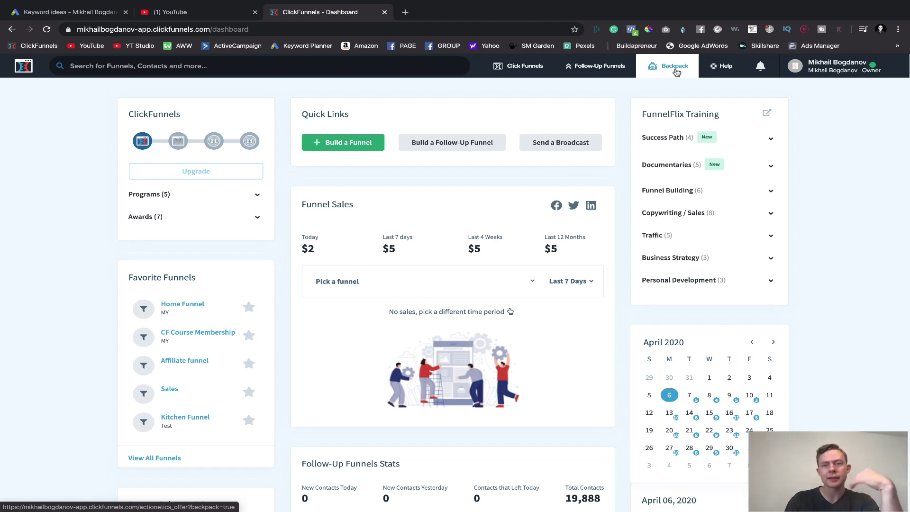
# - Open Account Settings from the account dropdown and scroll through the company profile and account details
pyautogui.moveTo(818, 69)
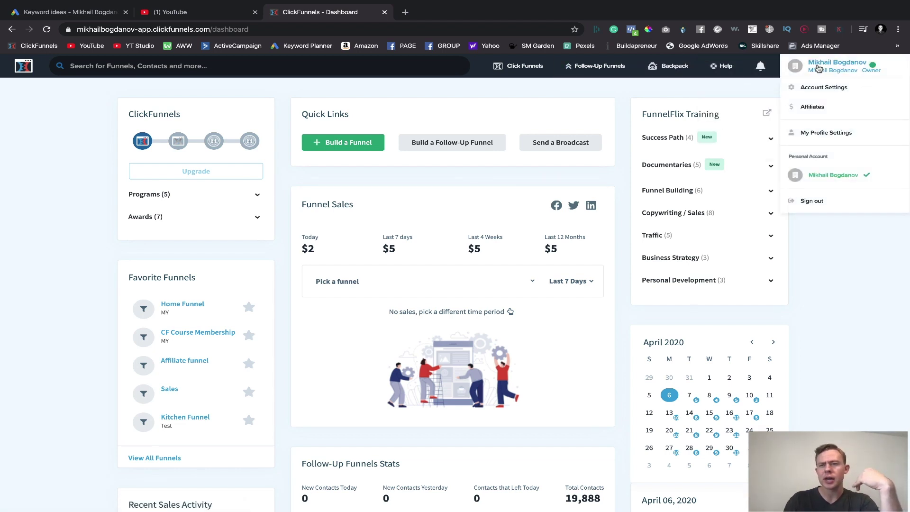
pyautogui.click(824, 90)
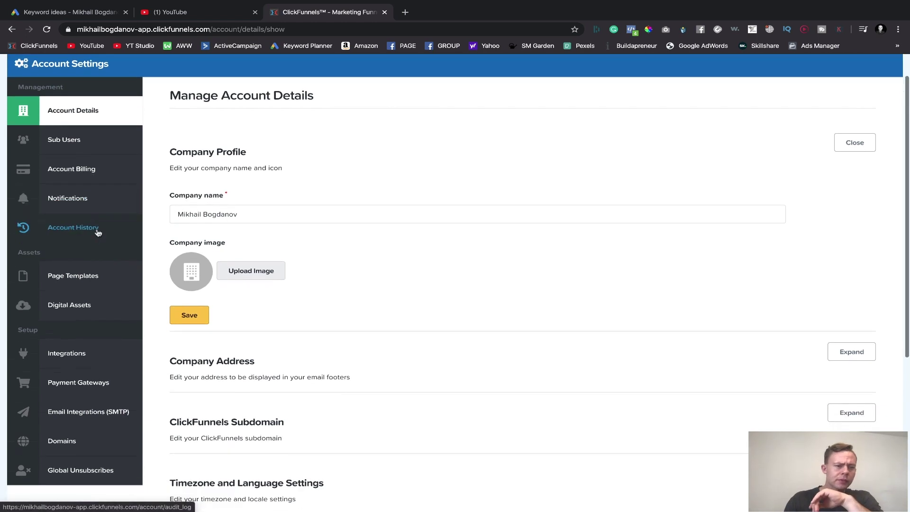
pyautogui.scroll(-1, 98, 233)
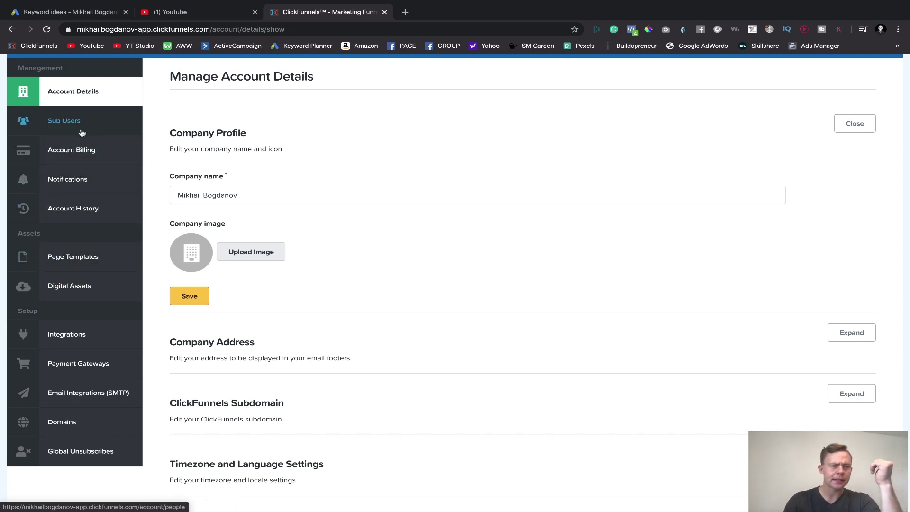
pyautogui.scroll(2, 327, 111)
pyautogui.moveTo(515, 66)
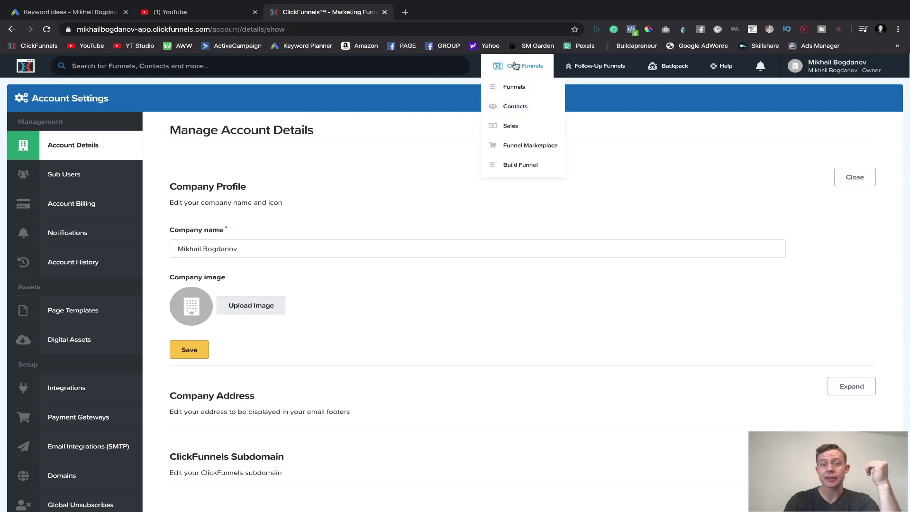
# - Build a Collect Emails funnel named test, tagged with the existing Test group tag
pyautogui.click(508, 166)
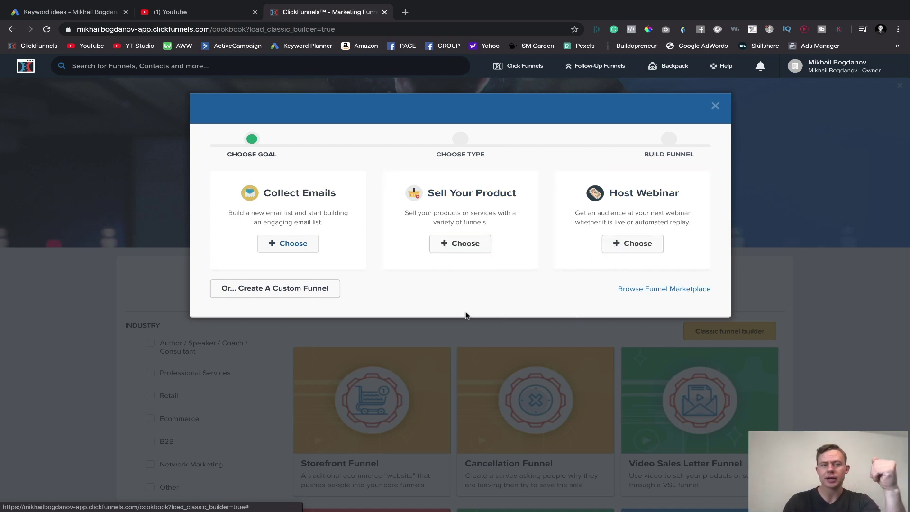
pyautogui.click(303, 248)
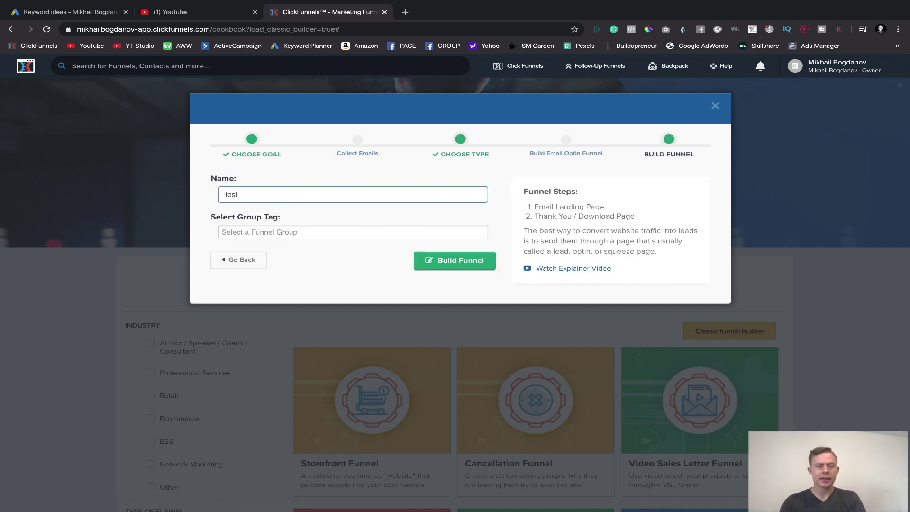
pyautogui.click(278, 234)
pyautogui.write('test')
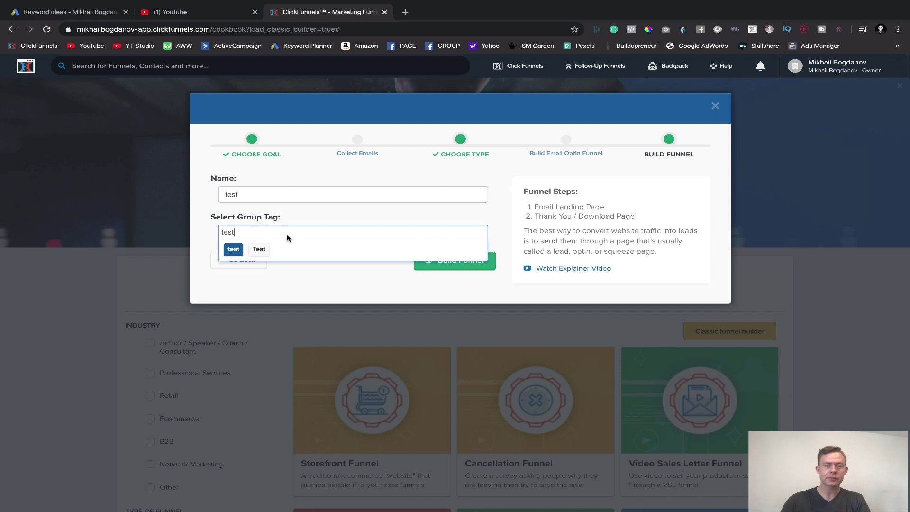
pyautogui.click(267, 256)
pyautogui.click(419, 267)
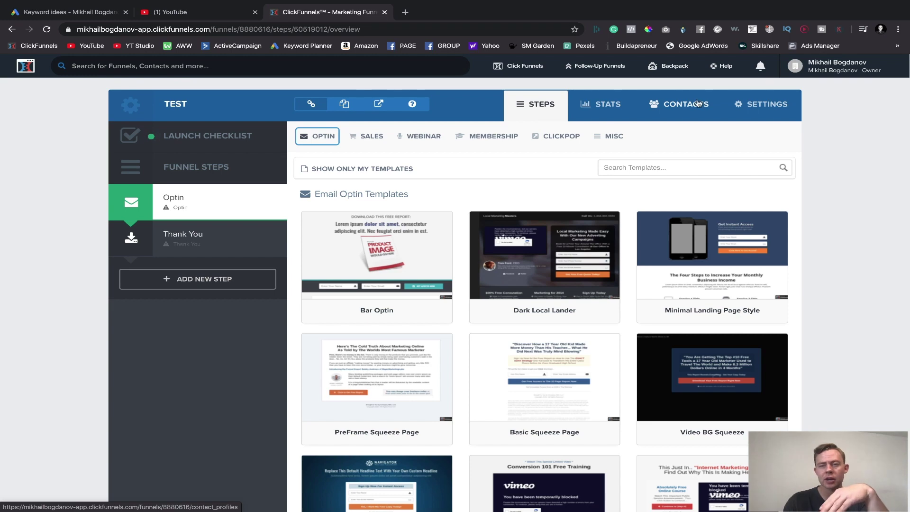
# - Set the TEST funnel's domain to affiliateex.com in its settings
pyautogui.click(760, 106)
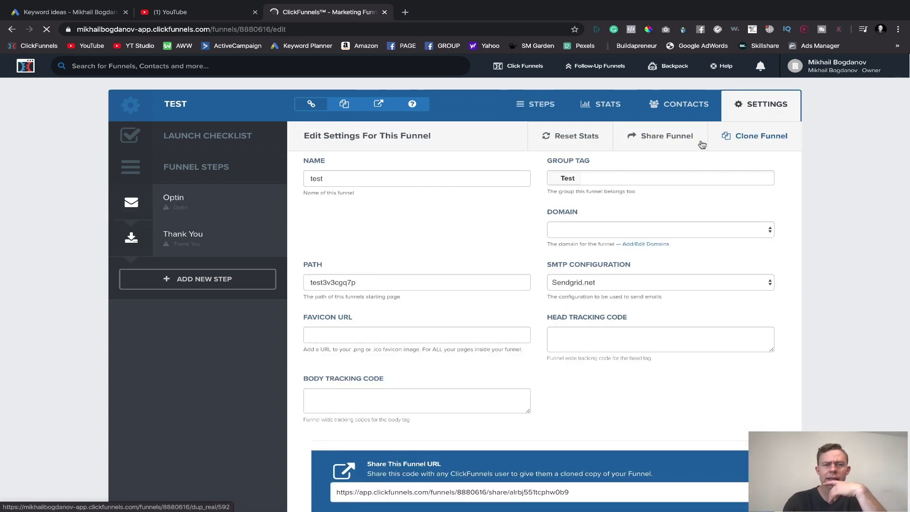
pyautogui.click(444, 179)
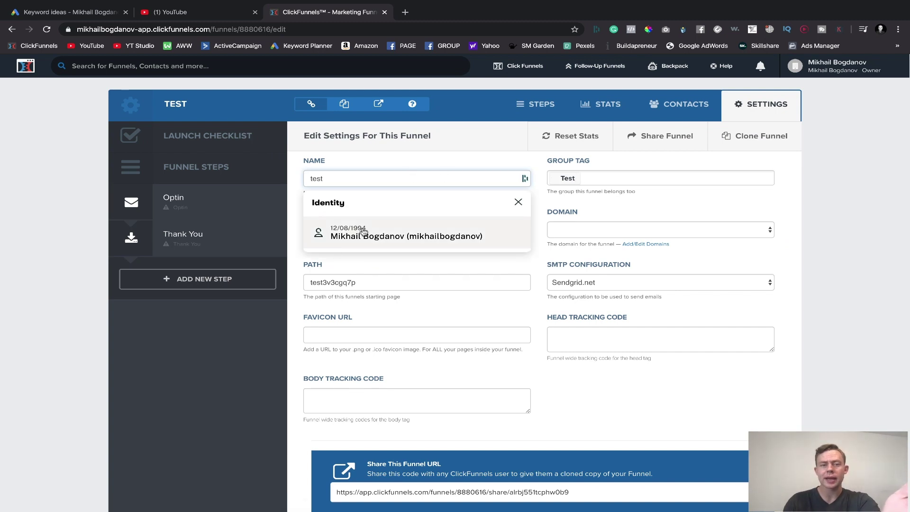
pyautogui.click(608, 227)
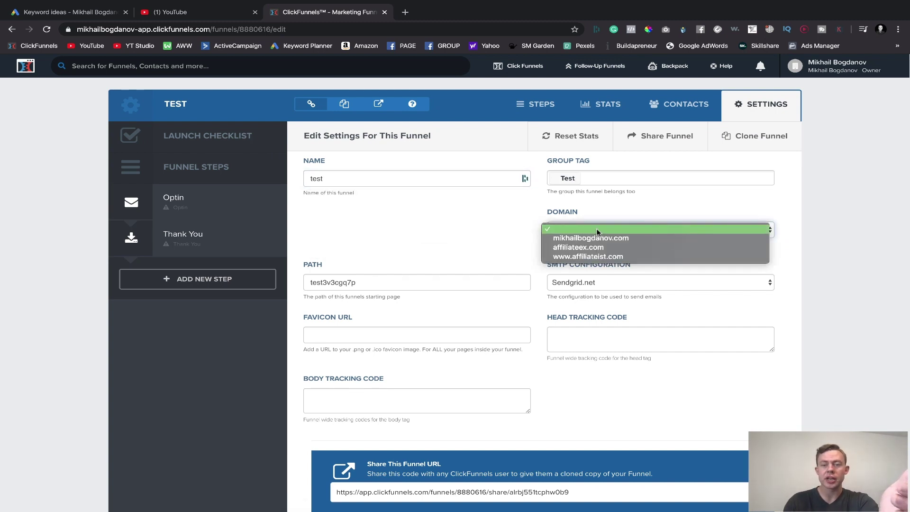
pyautogui.click(578, 248)
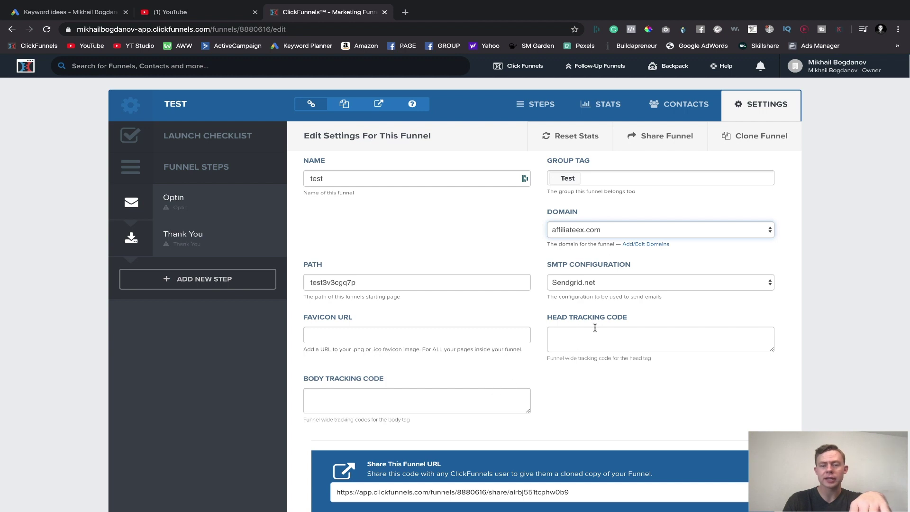
# - Select the user's account in the funnel's Stripe Account dropdown
pyautogui.scroll(-2, 483, 413)
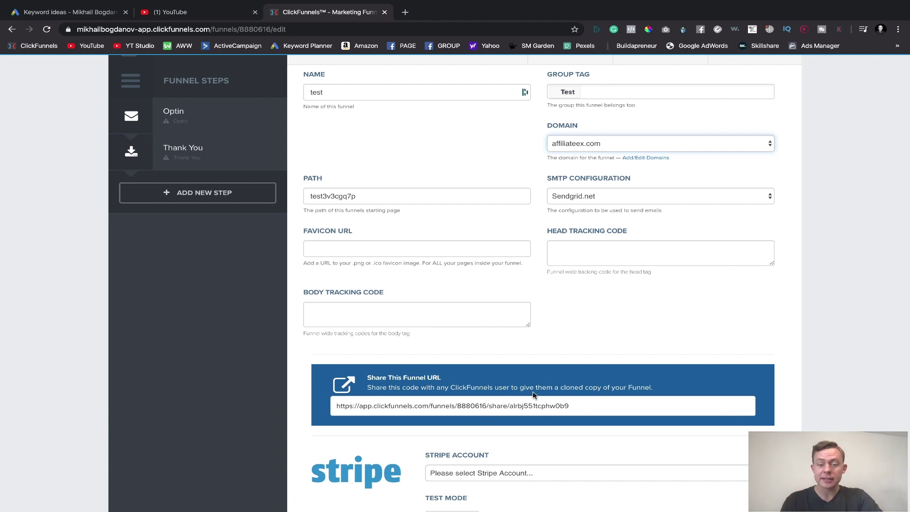
pyautogui.scroll(-3, 443, 435)
pyautogui.click(441, 342)
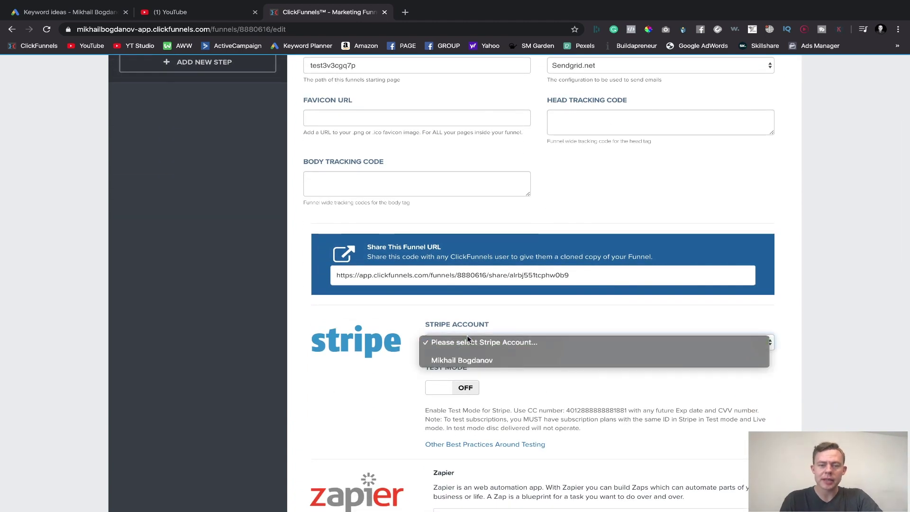
pyautogui.click(417, 362)
pyautogui.click(432, 338)
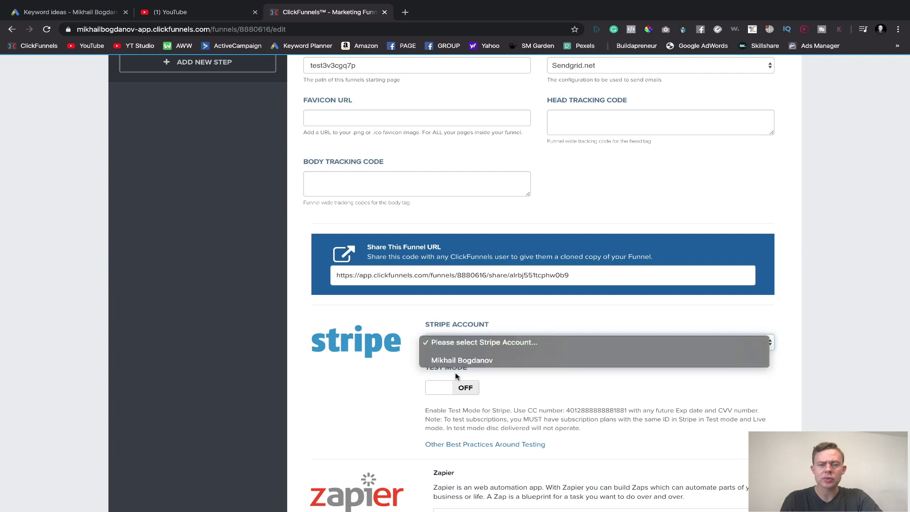
pyautogui.click(457, 360)
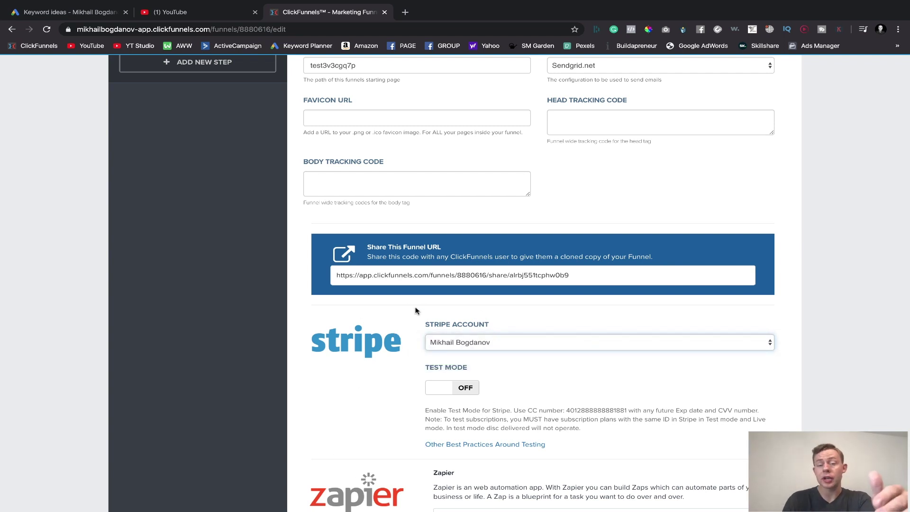
# - Save and update the funnel settings with Stripe Test Mode left off
pyautogui.scroll(-1, 413, 318)
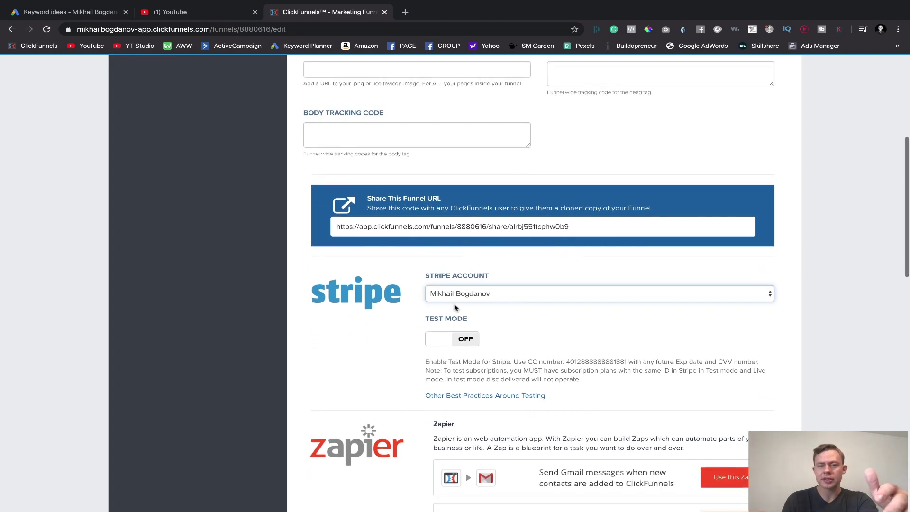
pyautogui.scroll(-5, 426, 352)
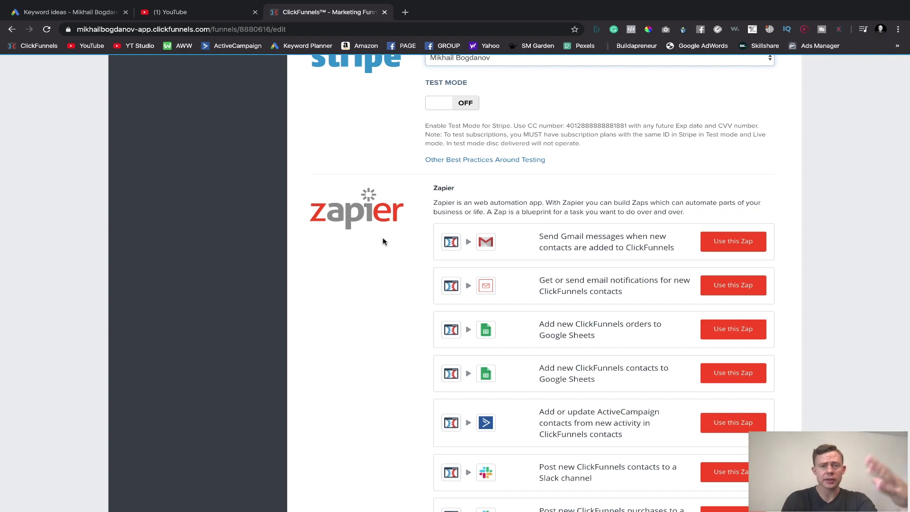
pyautogui.scroll(-6, 426, 268)
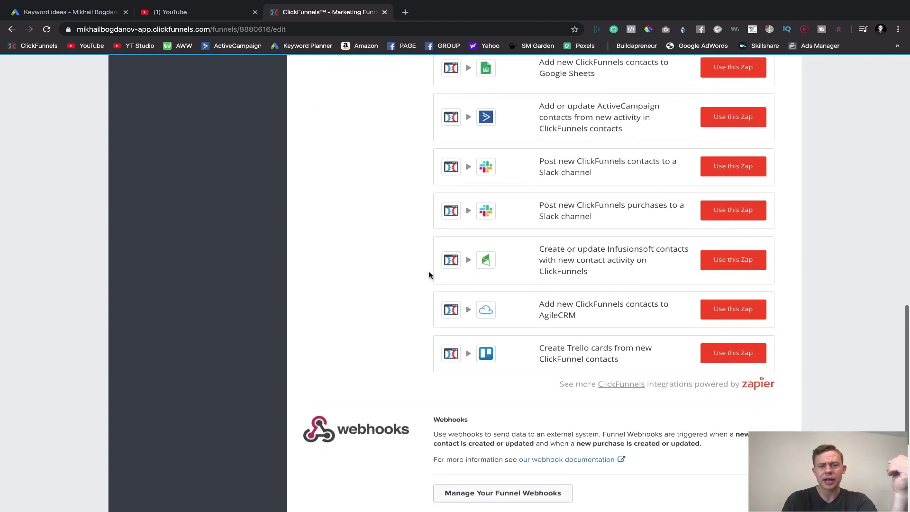
pyautogui.scroll(3, 428, 272)
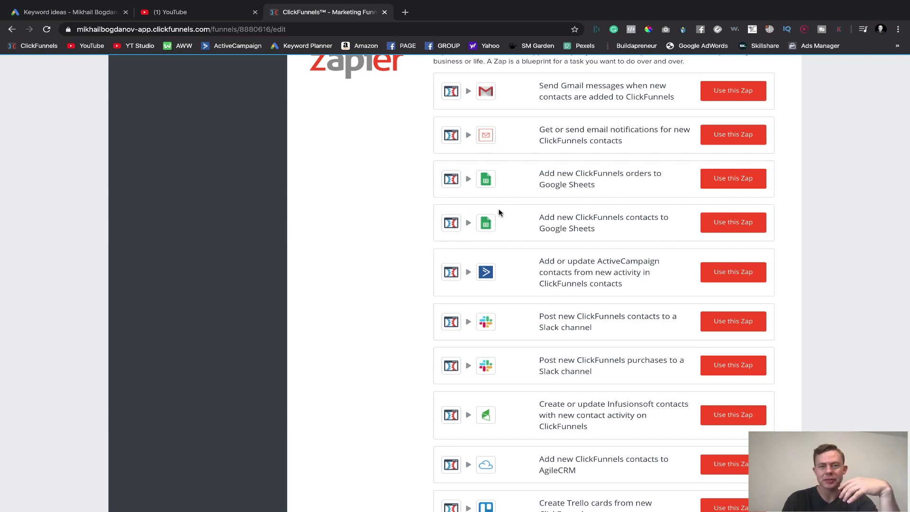
pyautogui.scroll(-7, 498, 212)
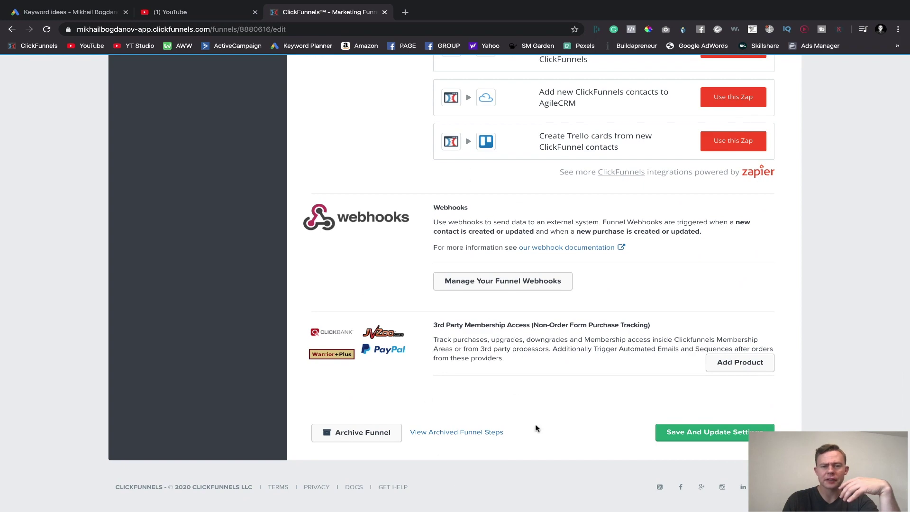
pyautogui.scroll(10, 394, 382)
pyautogui.scroll(8, 464, 305)
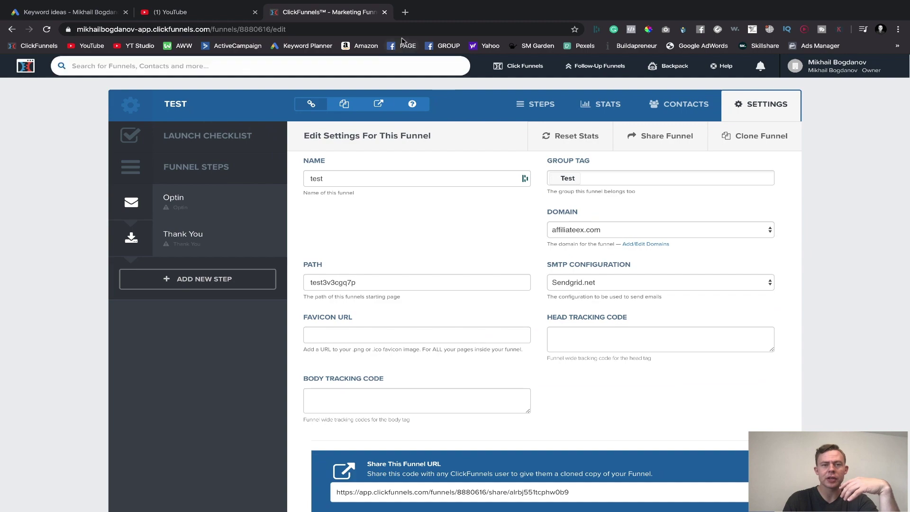
pyautogui.scroll(-20, 447, 264)
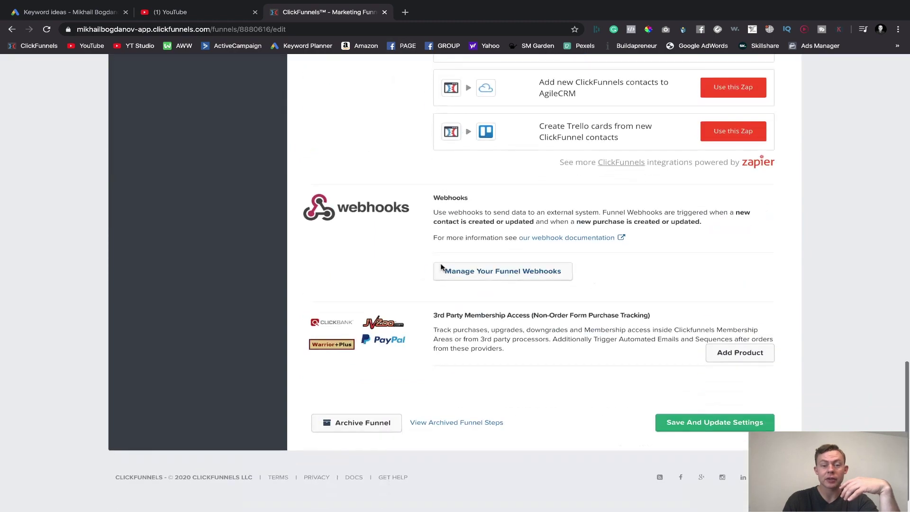
pyautogui.scroll(15, 506, 264)
pyautogui.scroll(-4, 611, 306)
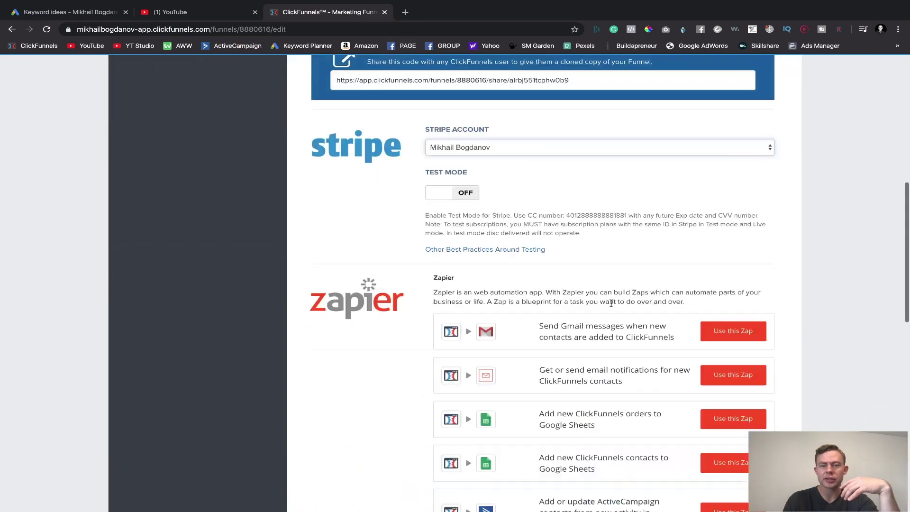
pyautogui.scroll(-12, 611, 305)
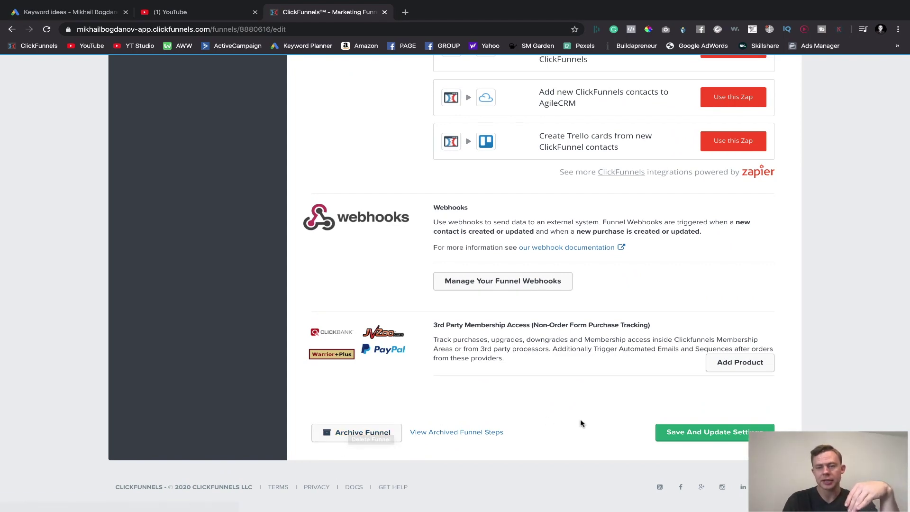
pyautogui.scroll(10, 582, 423)
pyautogui.scroll(-10, 610, 413)
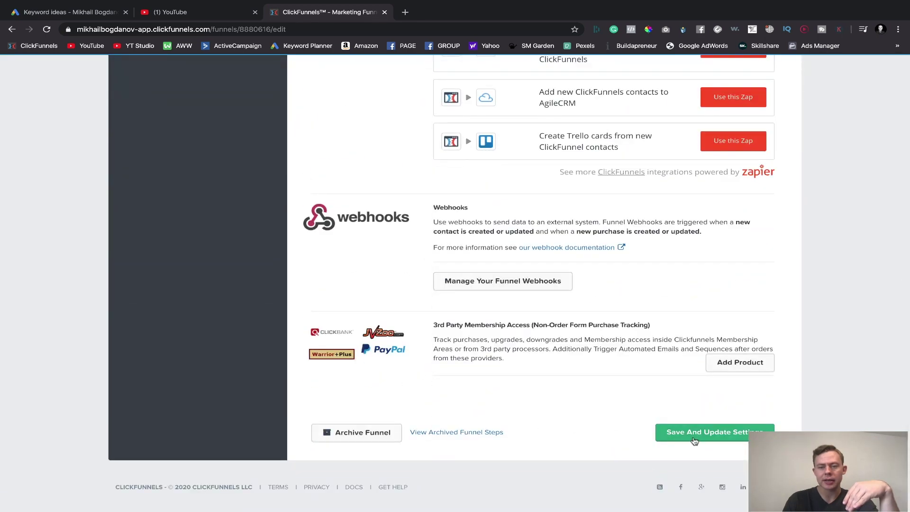
pyautogui.click(694, 440)
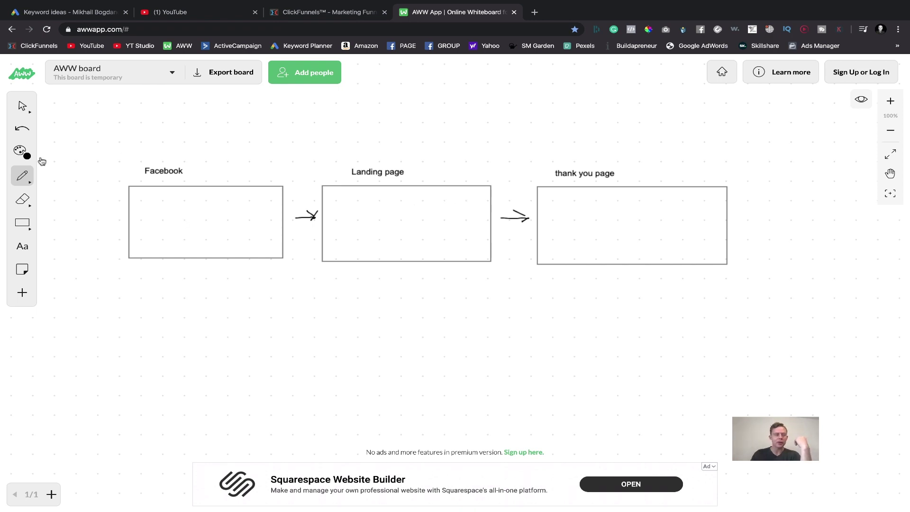
# - Sketch two input-field bars, an image placeholder and headline lines in the Landing page box
pyautogui.click(23, 223)
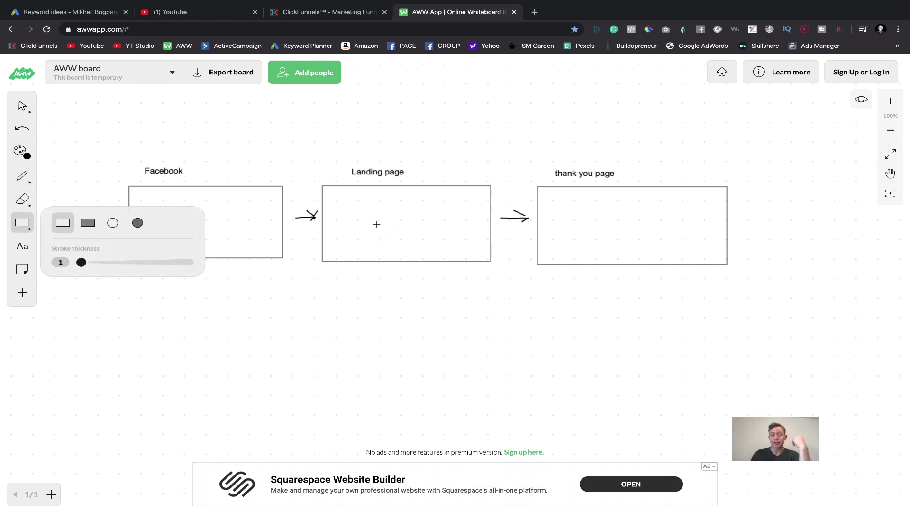
pyautogui.moveTo(375, 228); pyautogui.dragTo(390, 231)
pyautogui.moveTo(444, 246); pyautogui.dragTo(447, 236)
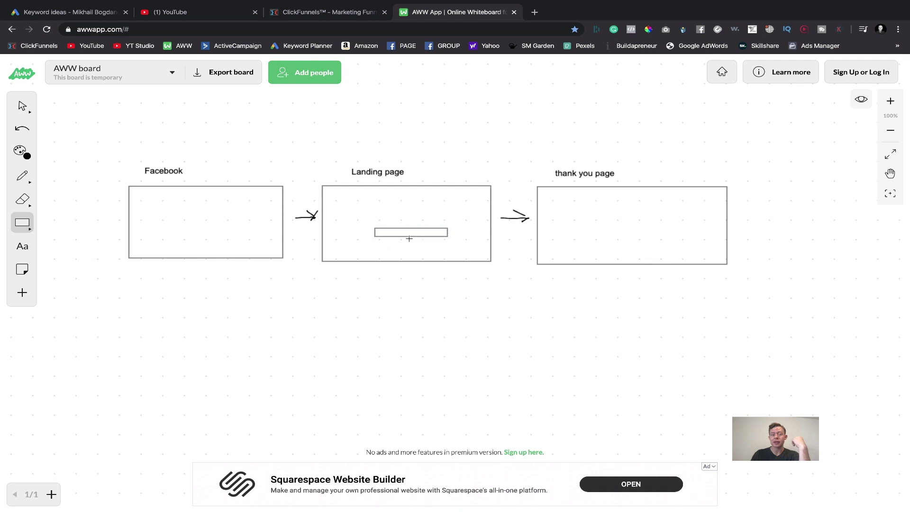
pyautogui.moveTo(389, 242); pyautogui.dragTo(449, 253)
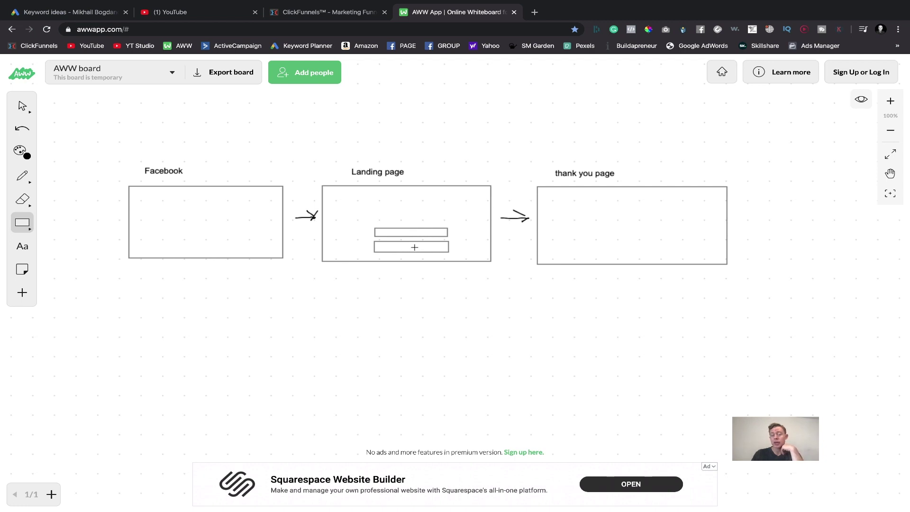
pyautogui.moveTo(333, 204); pyautogui.dragTo(367, 250)
pyautogui.moveTo(394, 203)
pyautogui.mouseDown()
pyautogui.moveTo(457, 202)
pyautogui.moveTo(428, 213)
pyautogui.mouseUp()
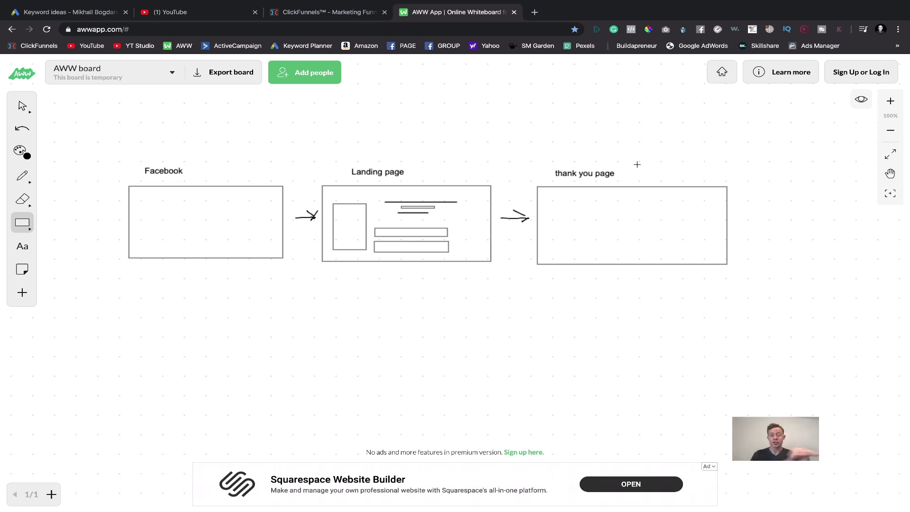
# - Draw text bars in the thank-you page box and a freehand curved arrow out of it
pyautogui.moveTo(655, 201); pyautogui.dragTo(670, 201)
pyautogui.moveTo(592, 202); pyautogui.dragTo(640, 205)
pyautogui.moveTo(561, 205); pyautogui.dragTo(674, 208)
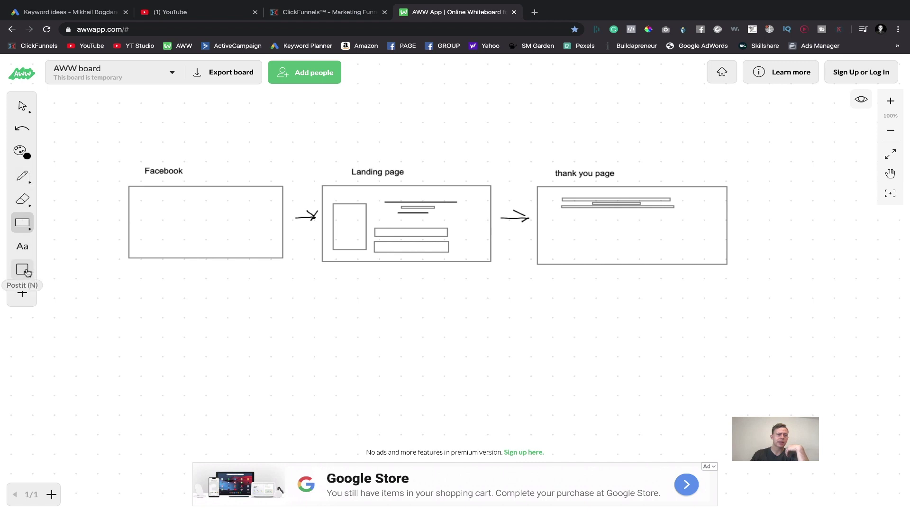
pyautogui.click(22, 176)
pyautogui.moveTo(651, 246)
pyautogui.mouseDown()
pyautogui.moveTo(778, 257)
pyautogui.moveTo(789, 232)
pyautogui.moveTo(781, 240)
pyautogui.mouseUp()
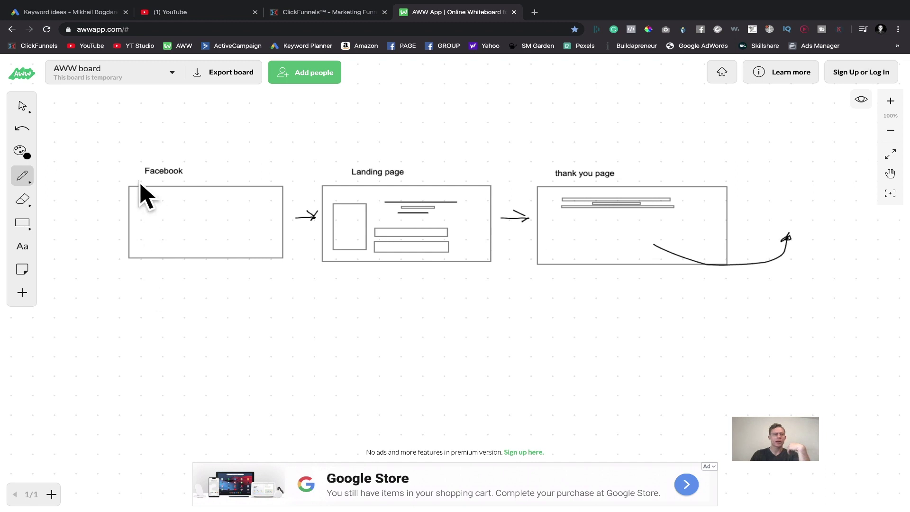
# - Add a new rectangle with a small bar at the board's top right, then return to ClickFunnels
pyautogui.click(22, 223)
pyautogui.moveTo(774, 131); pyautogui.dragTo(876, 204)
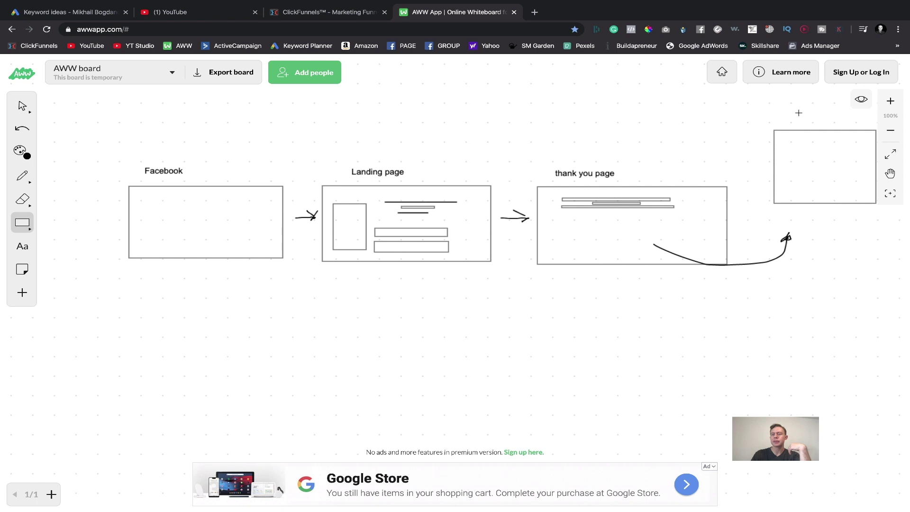
pyautogui.moveTo(818, 120); pyautogui.dragTo(818, 120)
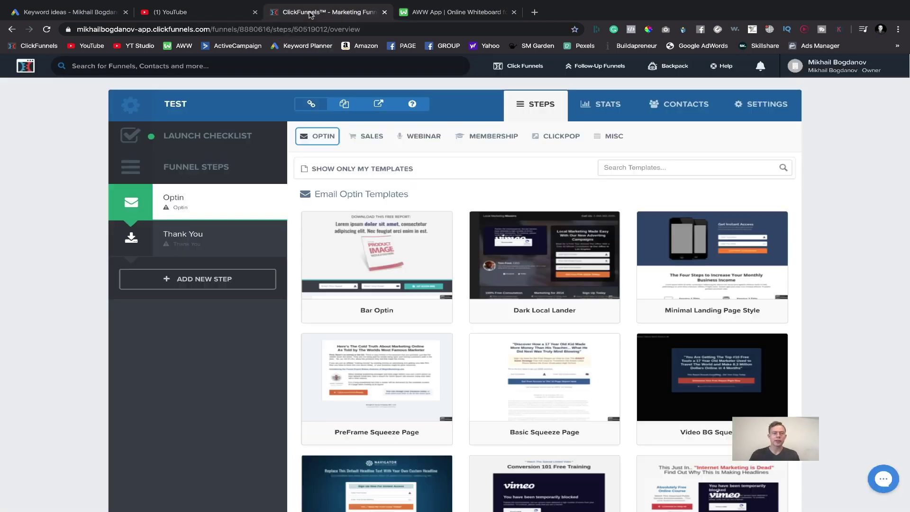
pyautogui.click(311, 14)
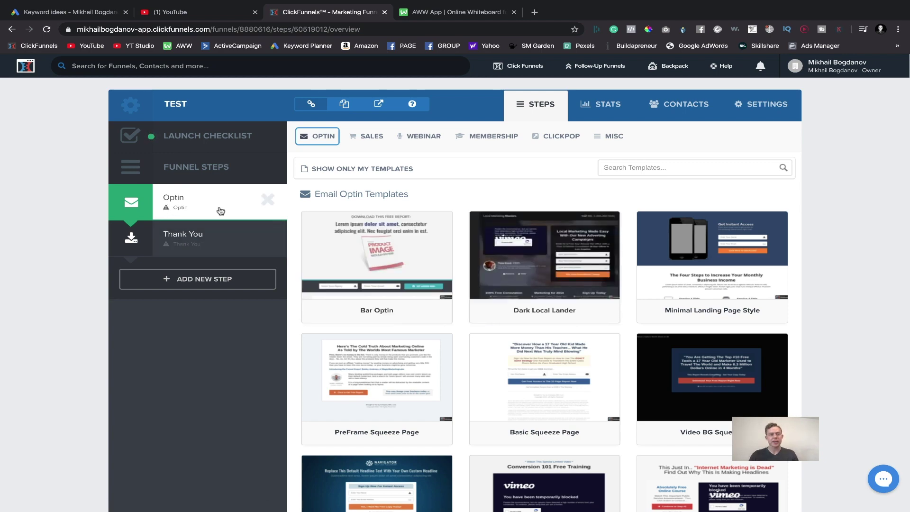
# - Apply the Dark Local Lander template to the Optin step and return to its overview
pyautogui.click(518, 251)
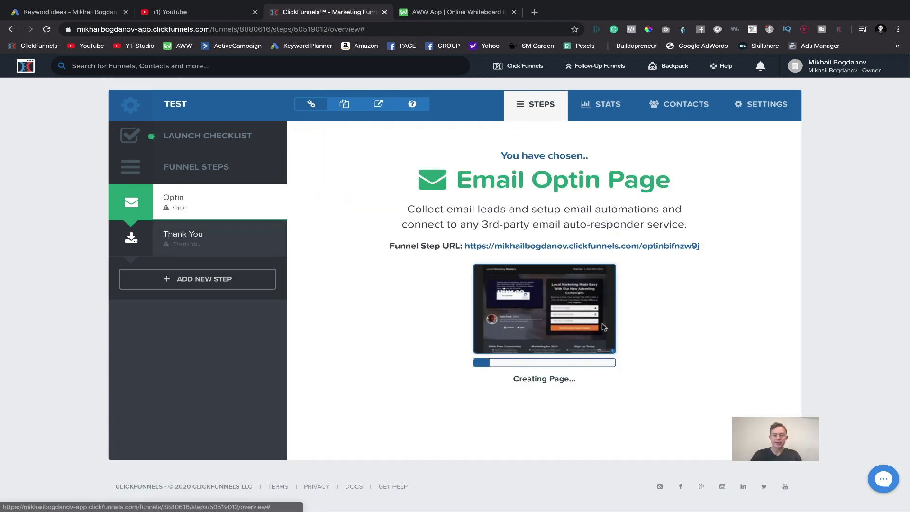
pyautogui.click(462, 14)
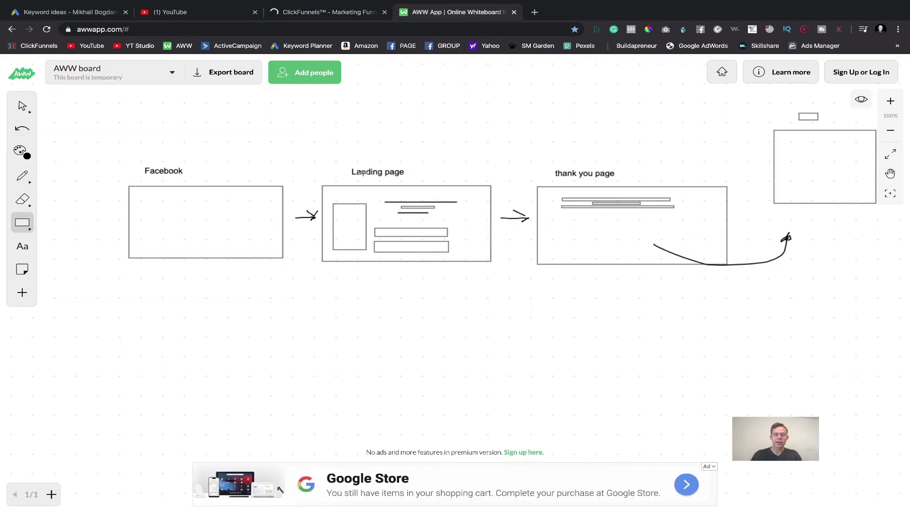
pyautogui.click(341, 11)
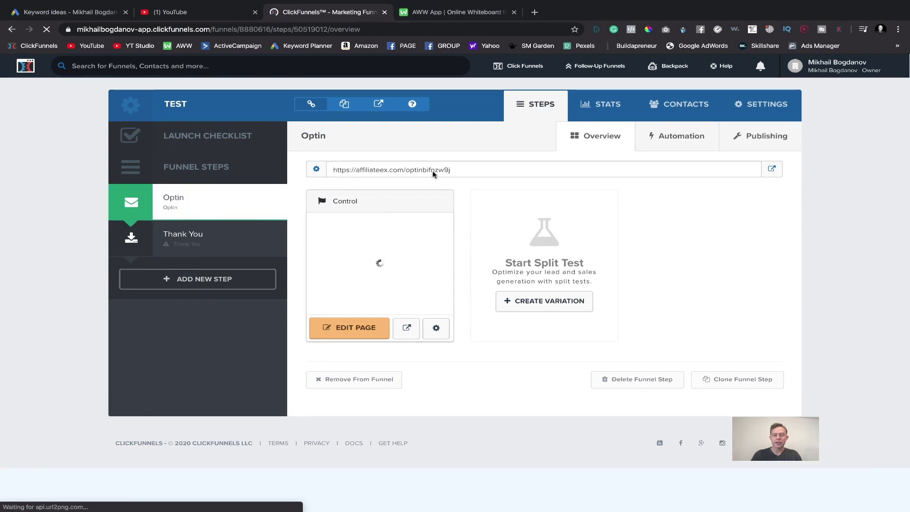
pyautogui.click(767, 107)
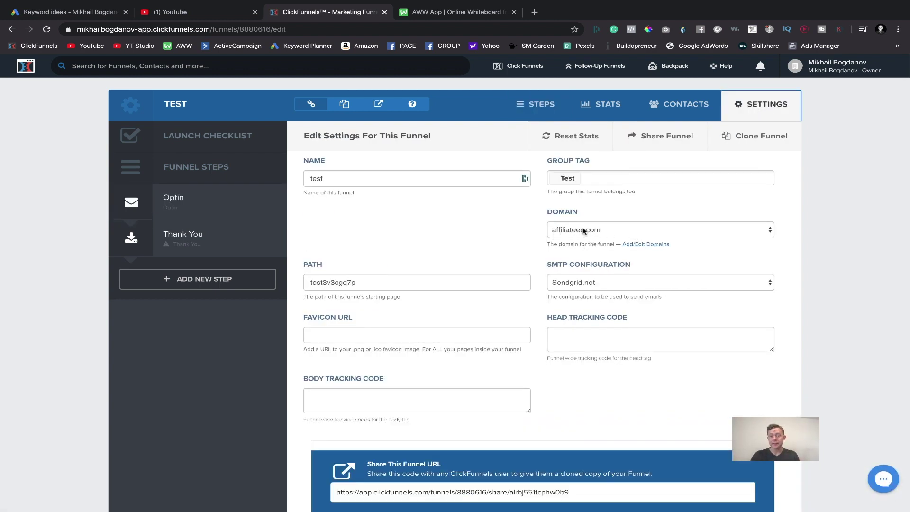
pyautogui.click(180, 197)
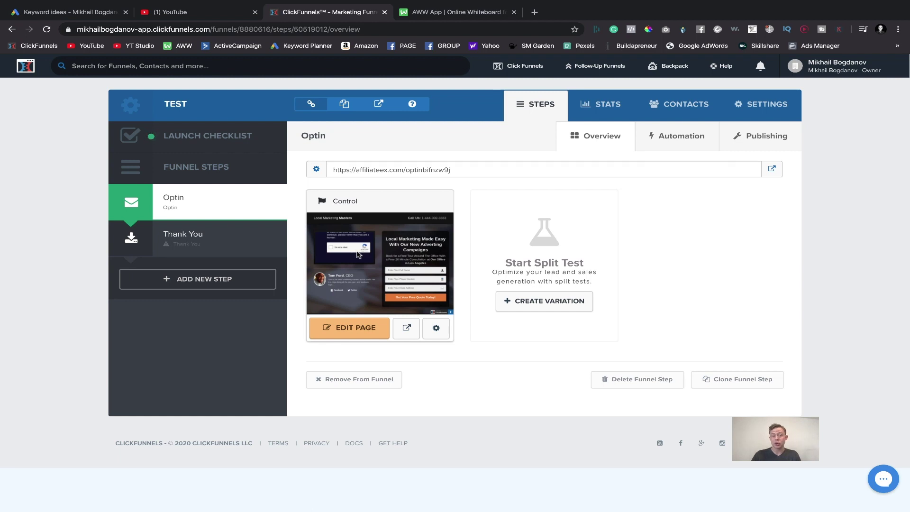
# - Create a duplicate-page split-test variation and set the traffic split to 49%/51%
pyautogui.click(507, 300)
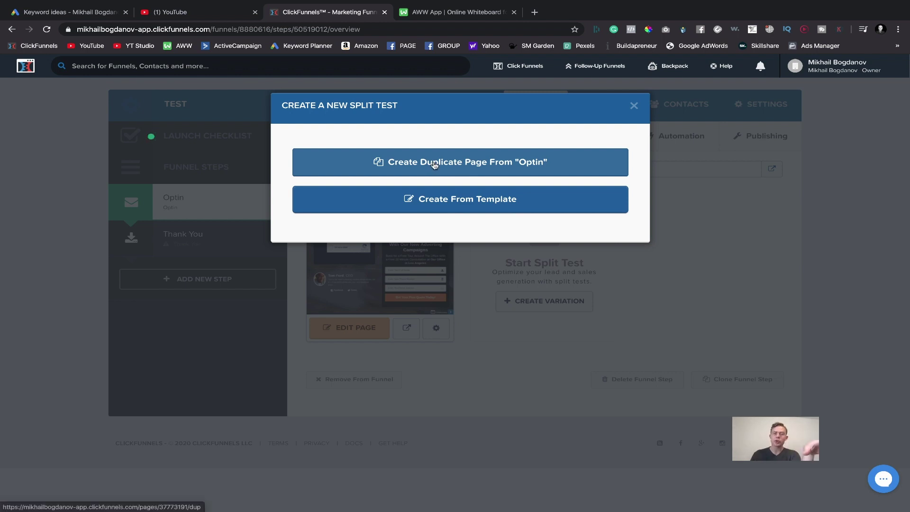
pyautogui.click(455, 168)
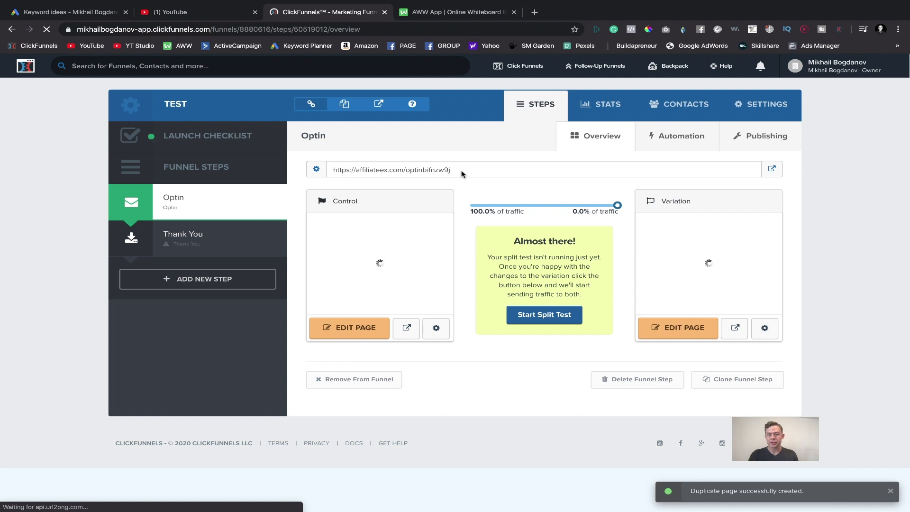
pyautogui.moveTo(617, 205); pyautogui.dragTo(543, 209)
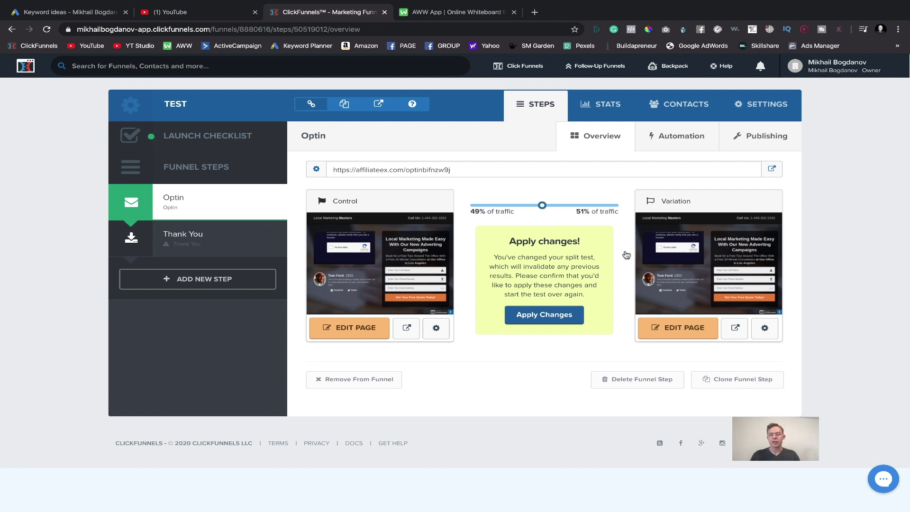
pyautogui.moveTo(772, 251)
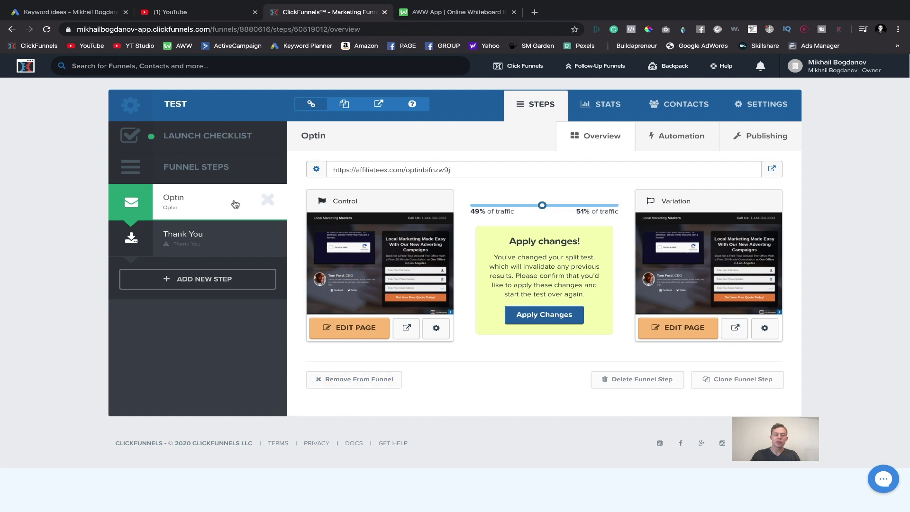
pyautogui.click(658, 137)
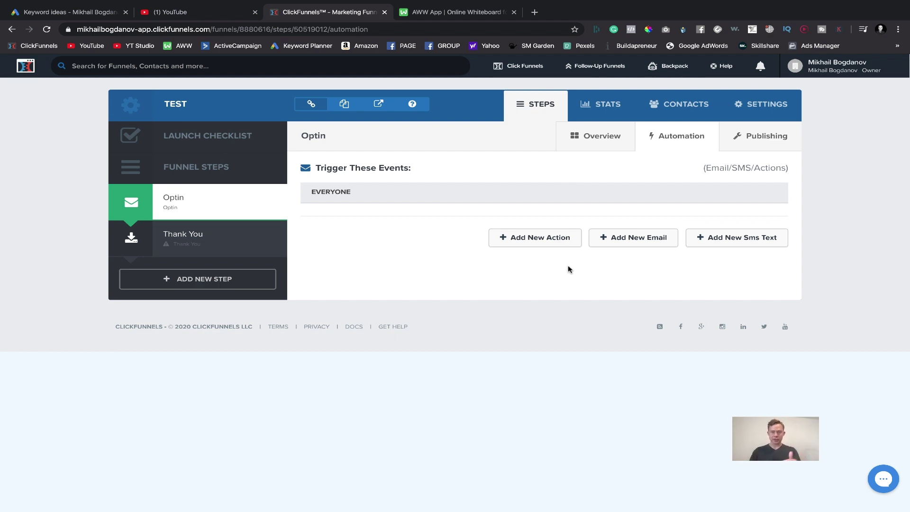
pyautogui.click(767, 147)
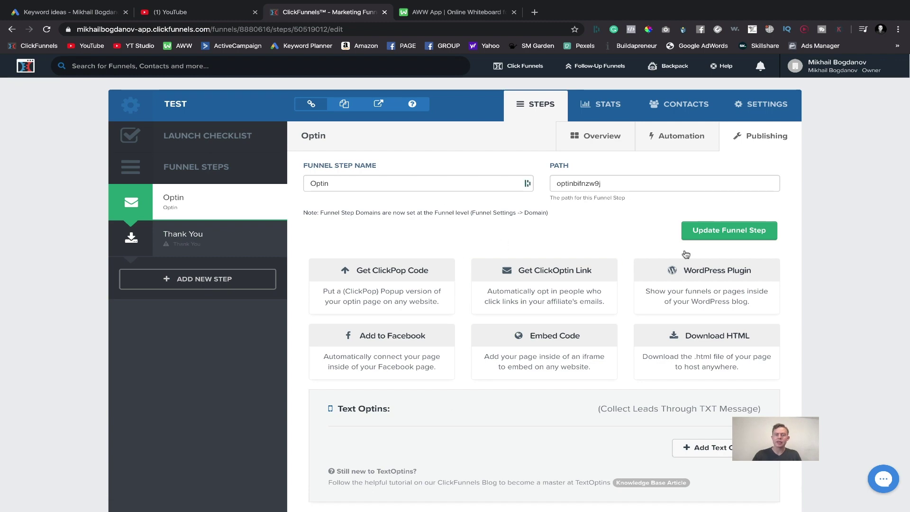
pyautogui.scroll(-2, 664, 360)
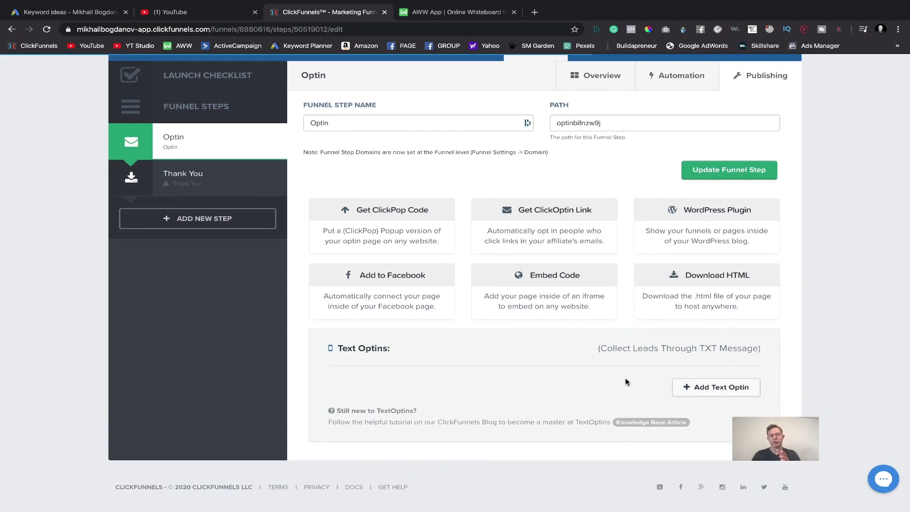
pyautogui.scroll(3, 545, 289)
pyautogui.click(180, 199)
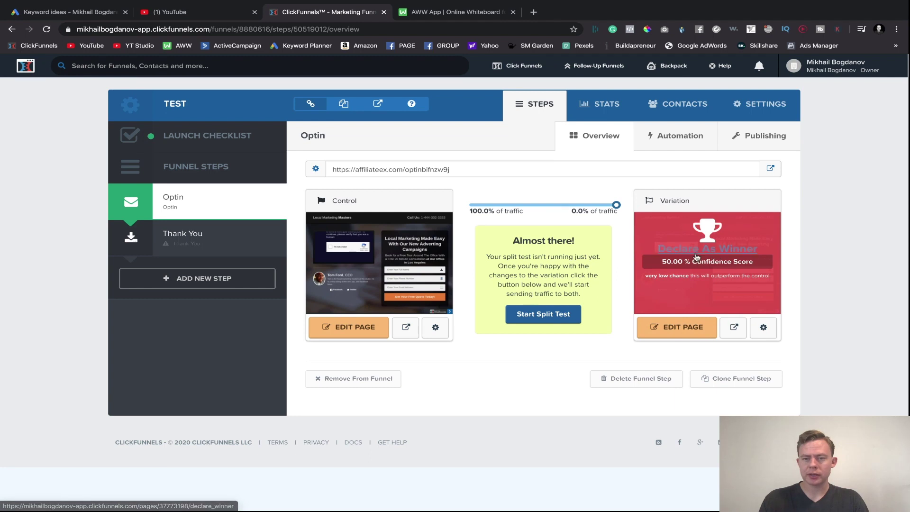
# - Declare the duplicate Variation the winner, confirm it, then briefly open and leave the page editor
pyautogui.click(709, 249)
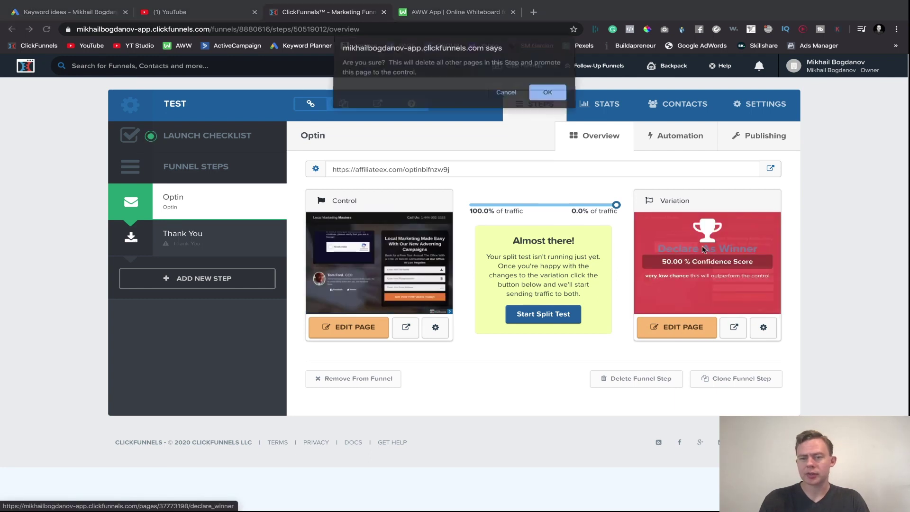
pyautogui.click(552, 99)
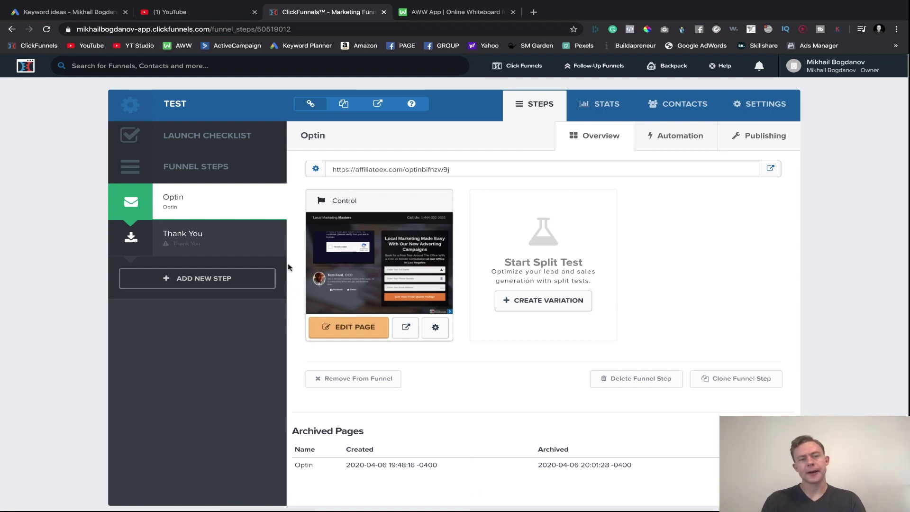
pyautogui.click(329, 330)
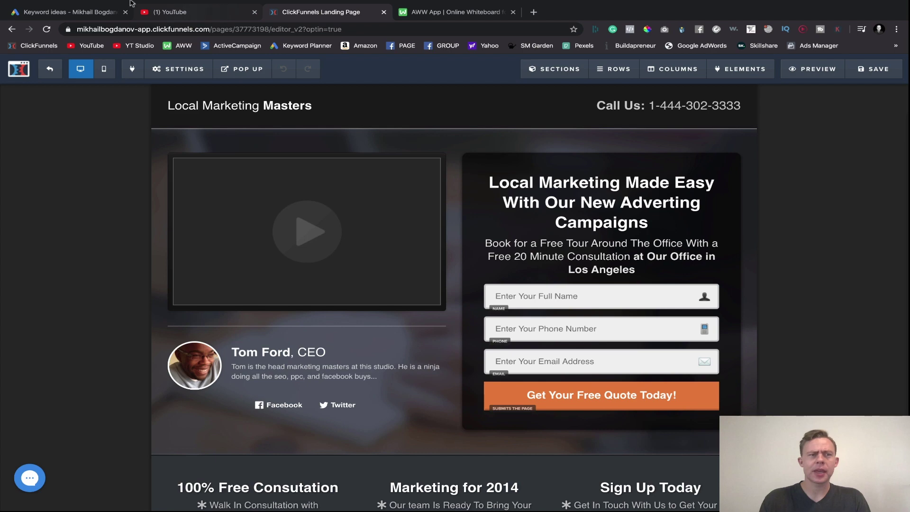
pyautogui.click(12, 29)
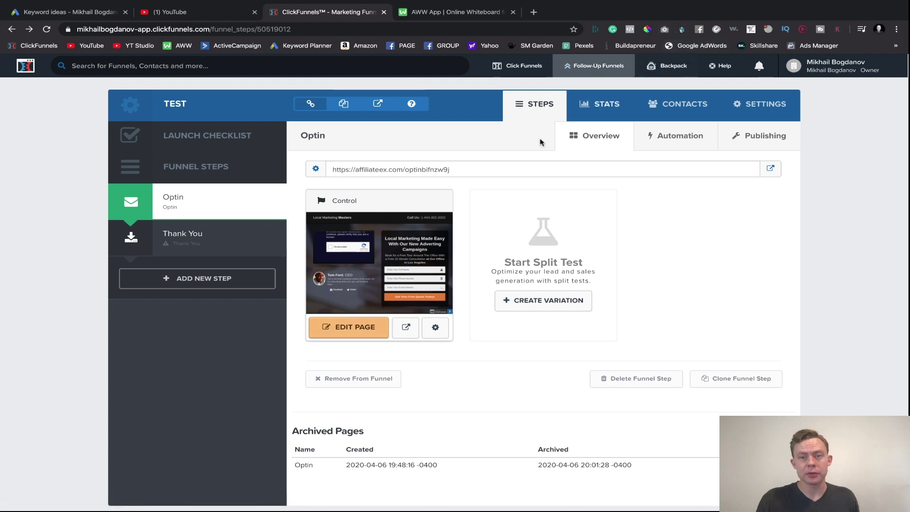
# - Preview the live optin page and scroll through it
pyautogui.click(405, 327)
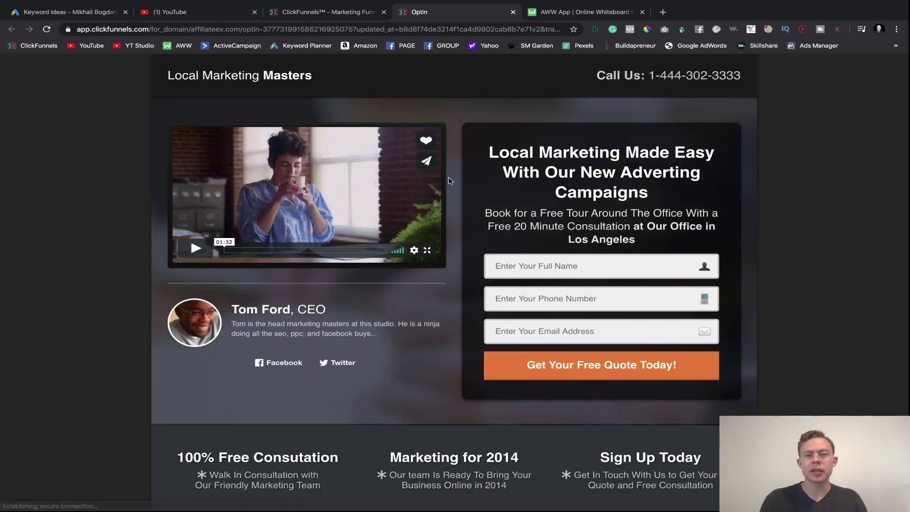
pyautogui.scroll(-1, 457, 182)
pyautogui.scroll(1, 458, 182)
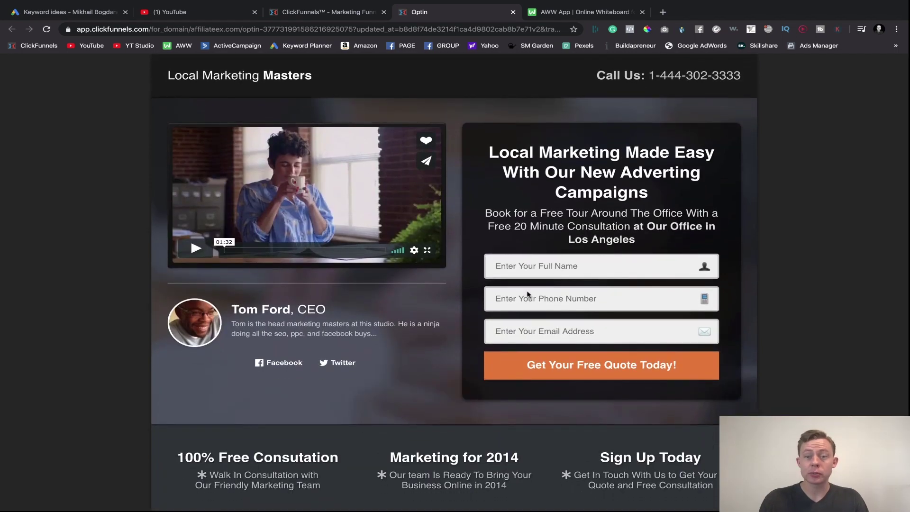
pyautogui.scroll(-1, 703, 330)
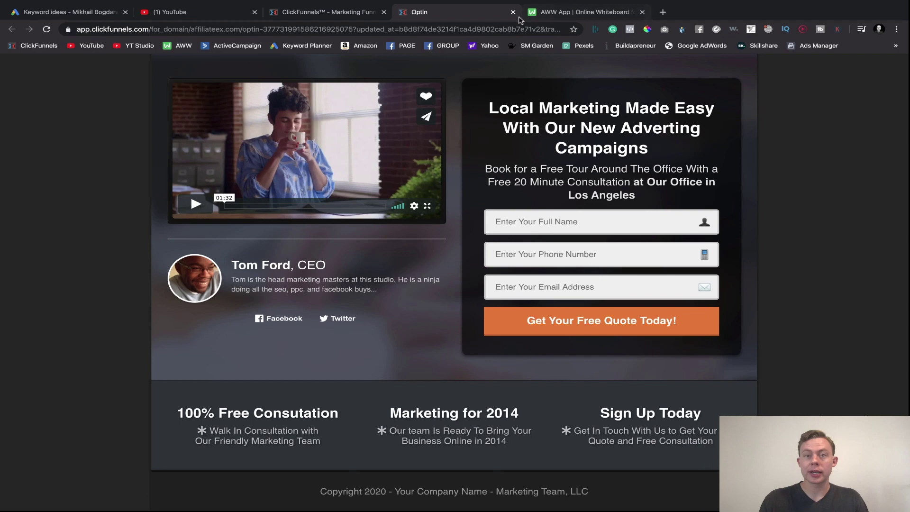
pyautogui.click(513, 12)
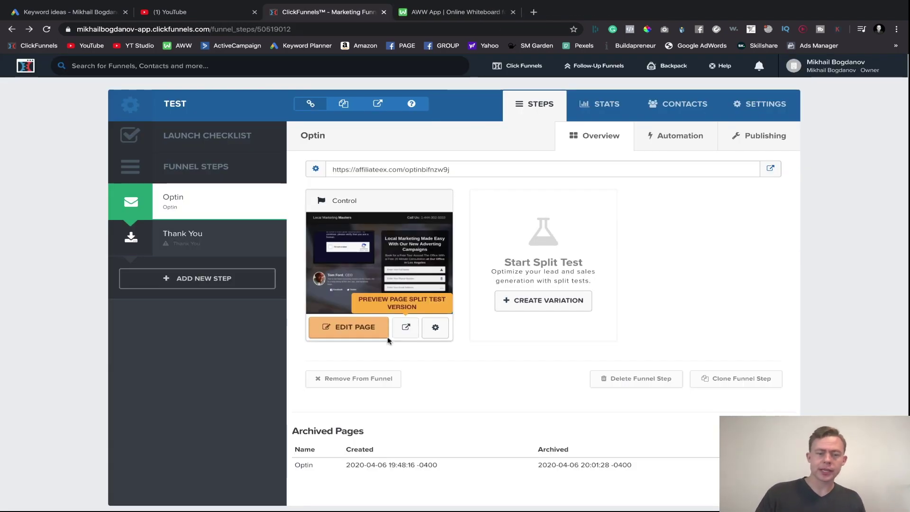
# - Clear the optin page's path and save its name and path settings
pyautogui.click(434, 329)
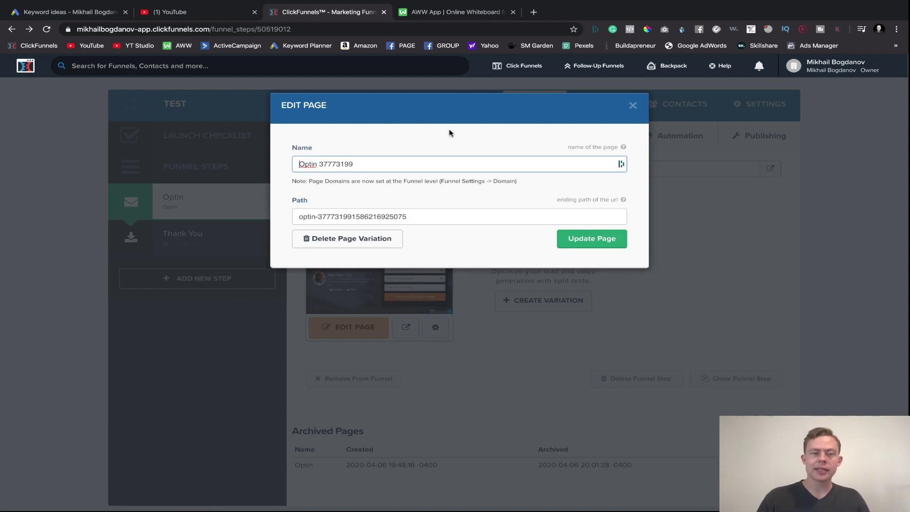
pyautogui.click(411, 216)
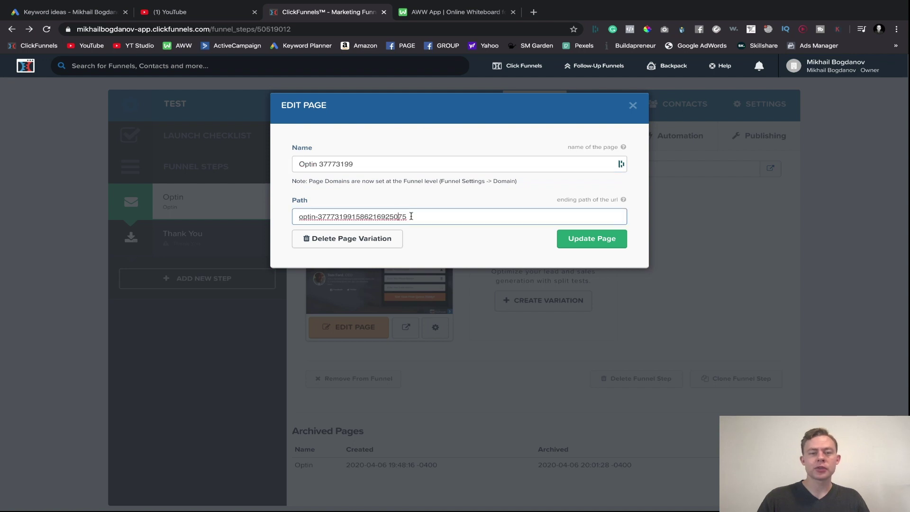
pyautogui.hotkey('ctrl', 'a')
pyautogui.press('BackSpace')
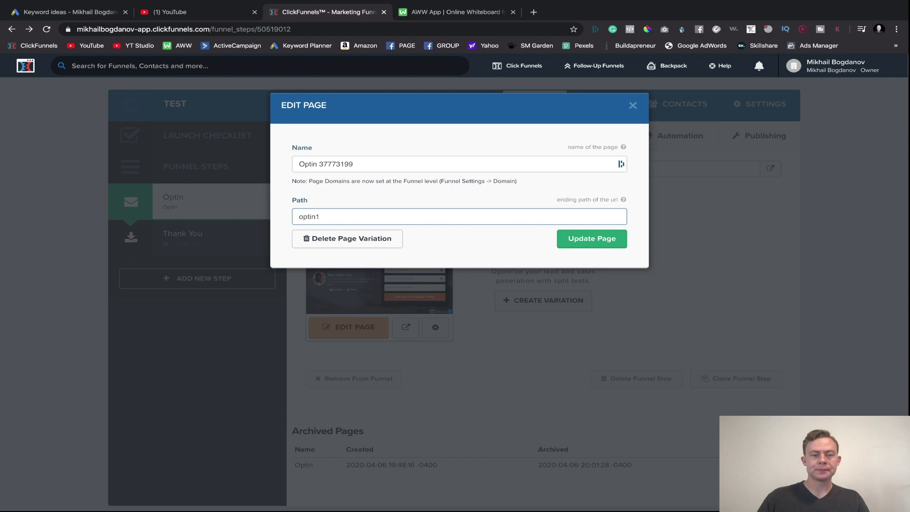
pyautogui.click(592, 239)
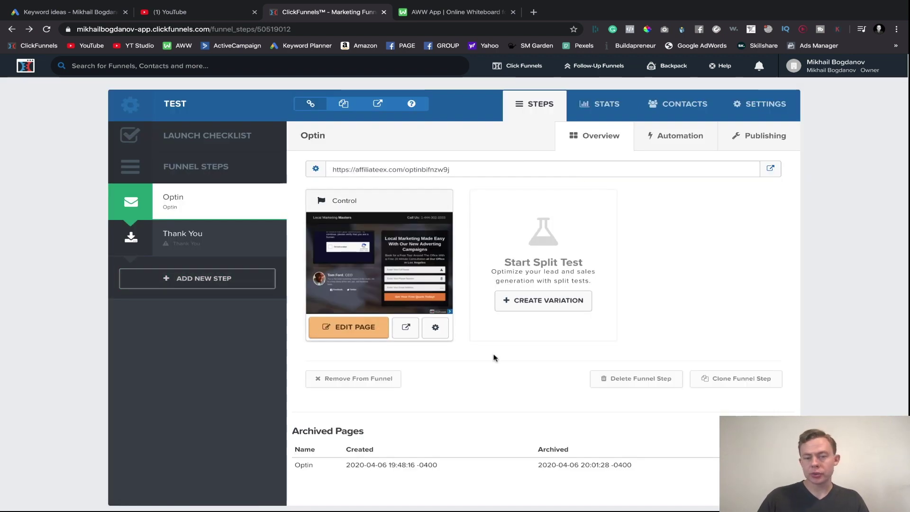
pyautogui.scroll(-1, 430, 406)
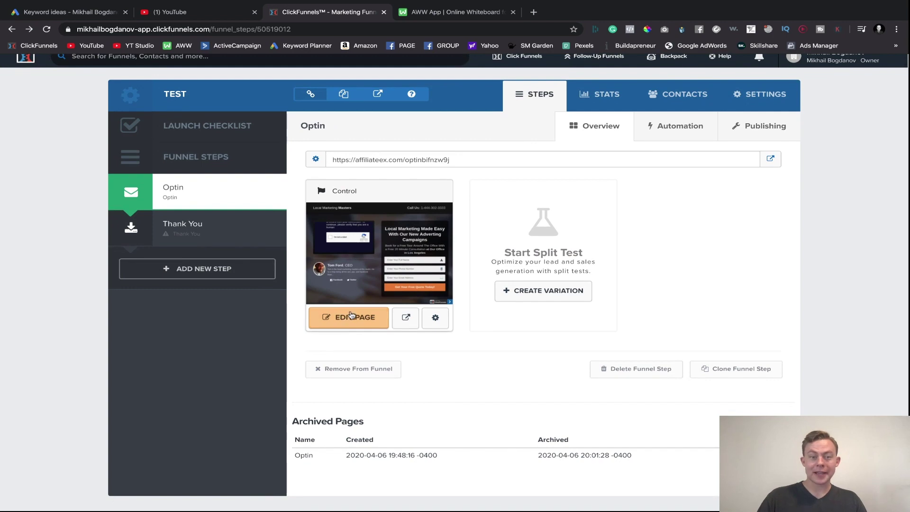
# - Open the Control optin page in the editor and look over the Local Marketing Masters hero section
pyautogui.click(345, 318)
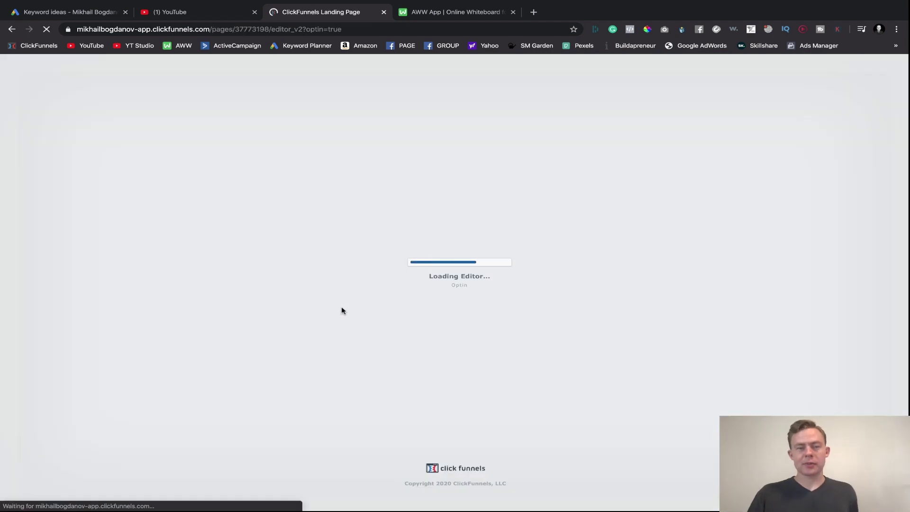
pyautogui.scroll(-2, 280, 312)
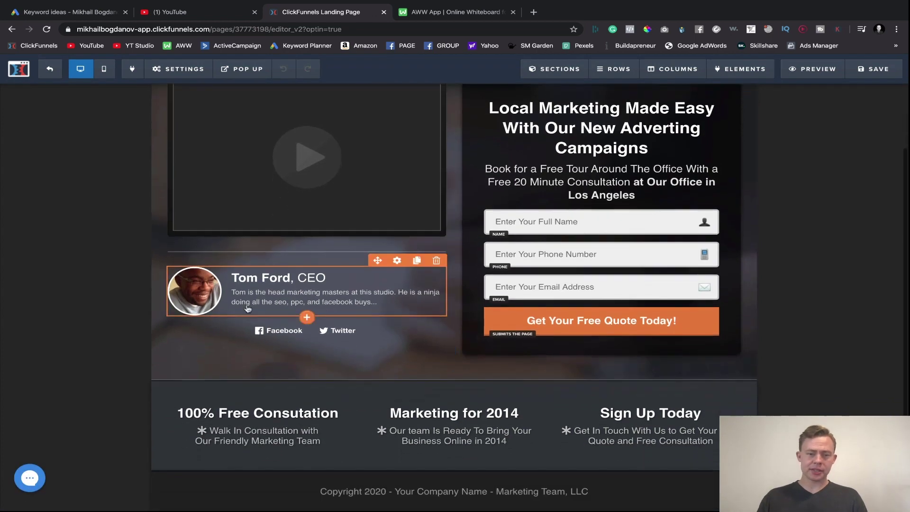
pyautogui.scroll(2, 590, 362)
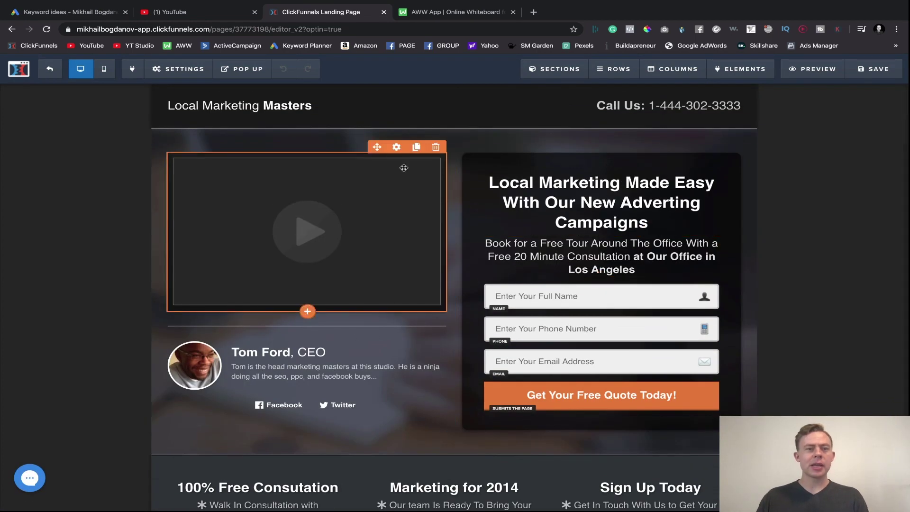
pyautogui.moveTo(548, 71)
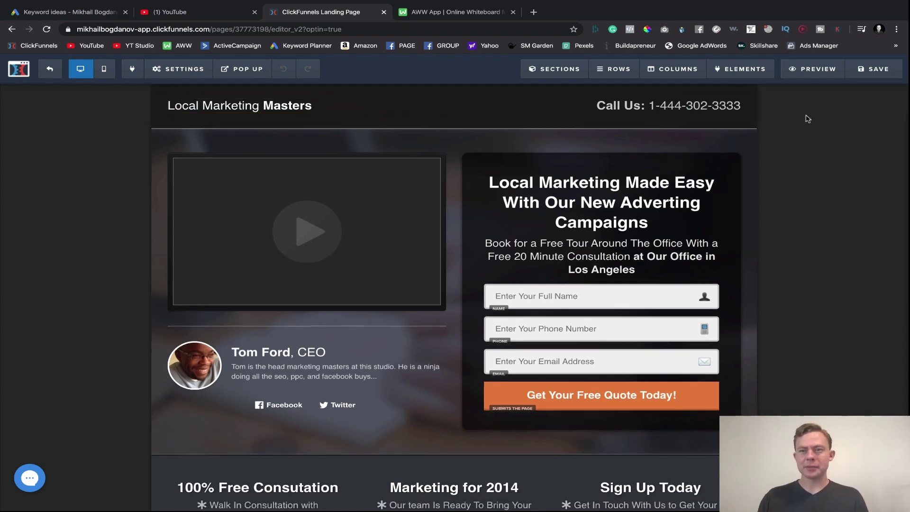
pyautogui.scroll(-3, 236, 257)
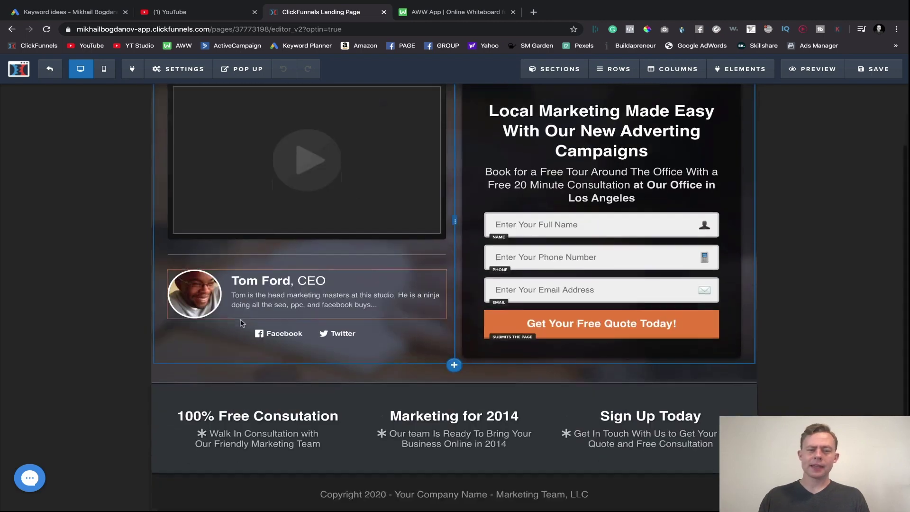
pyautogui.scroll(3, 235, 258)
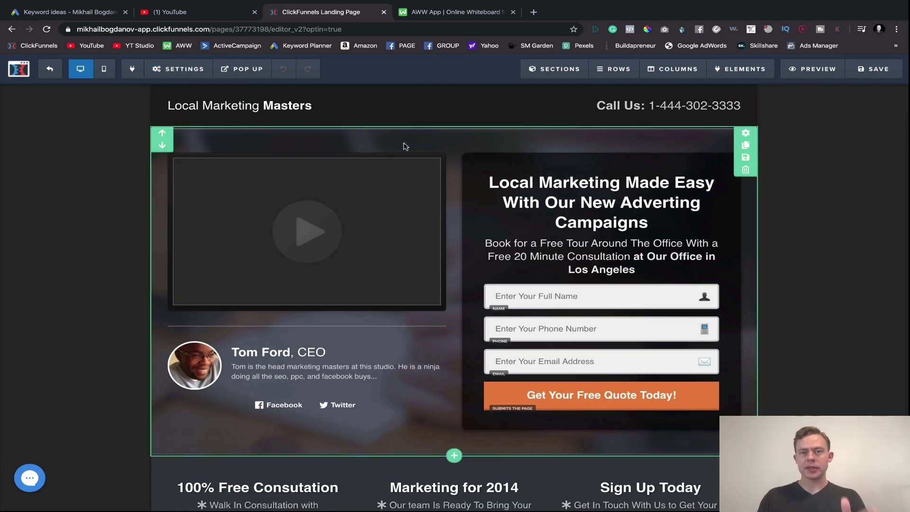
pyautogui.scroll(-1, 512, 187)
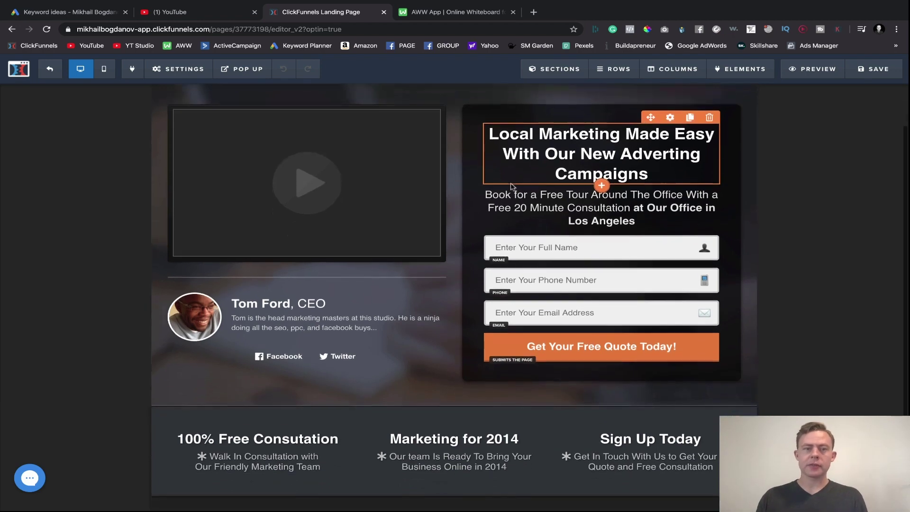
pyautogui.scroll(1, 379, 220)
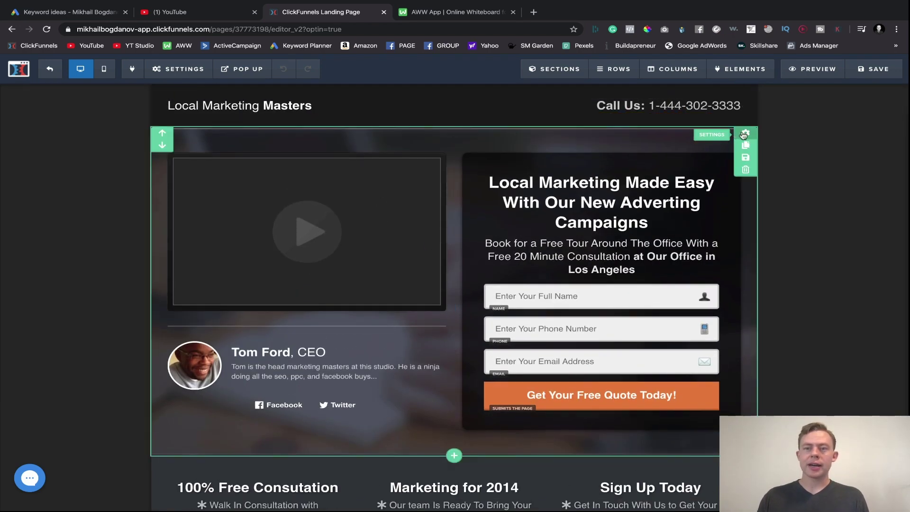
# - Set the video-and-form hero section to Desktop Only and check it in mobile and desktop views
pyautogui.click(744, 134)
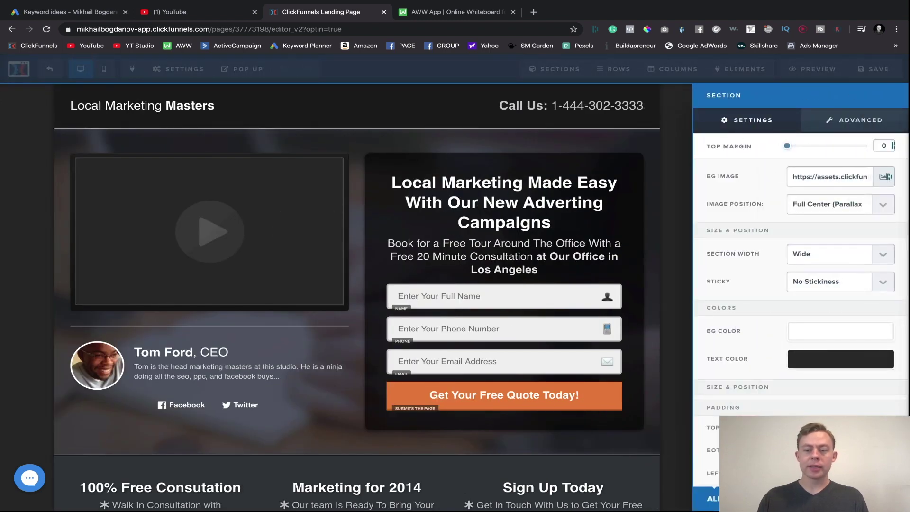
pyautogui.click(582, 243)
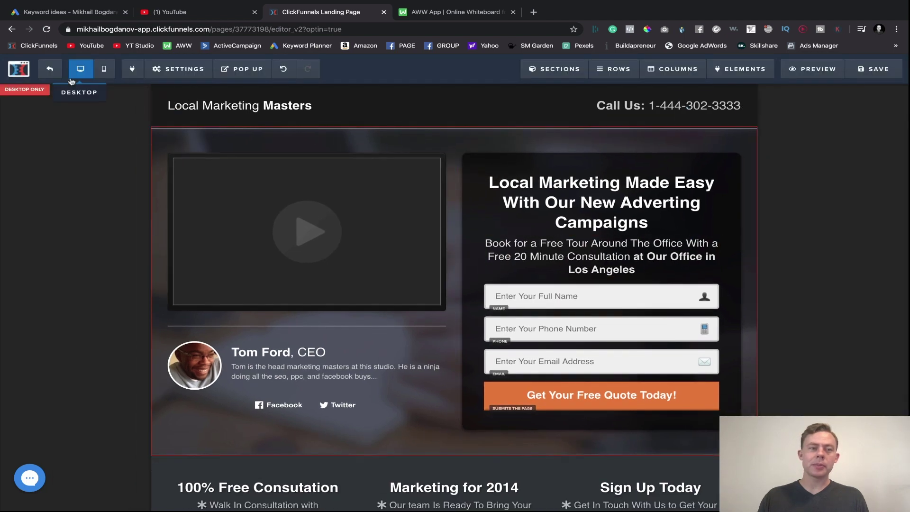
pyautogui.click(97, 72)
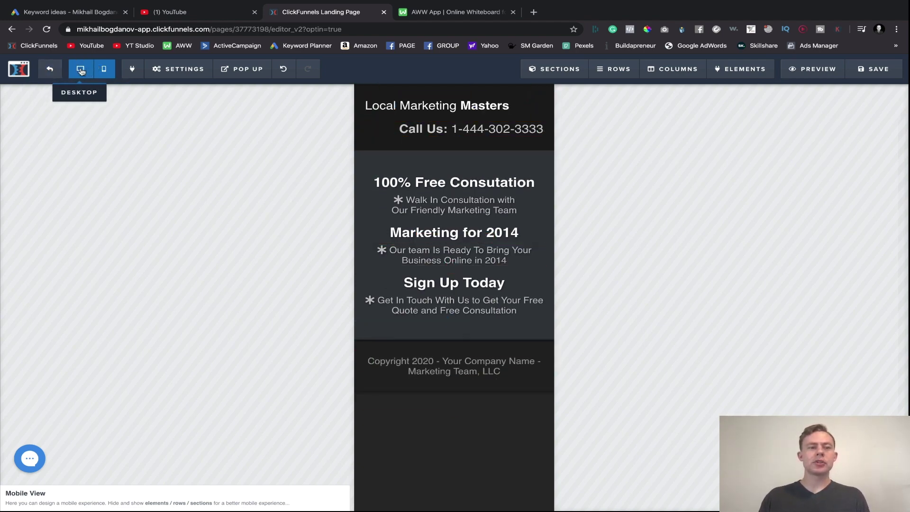
pyautogui.click(81, 71)
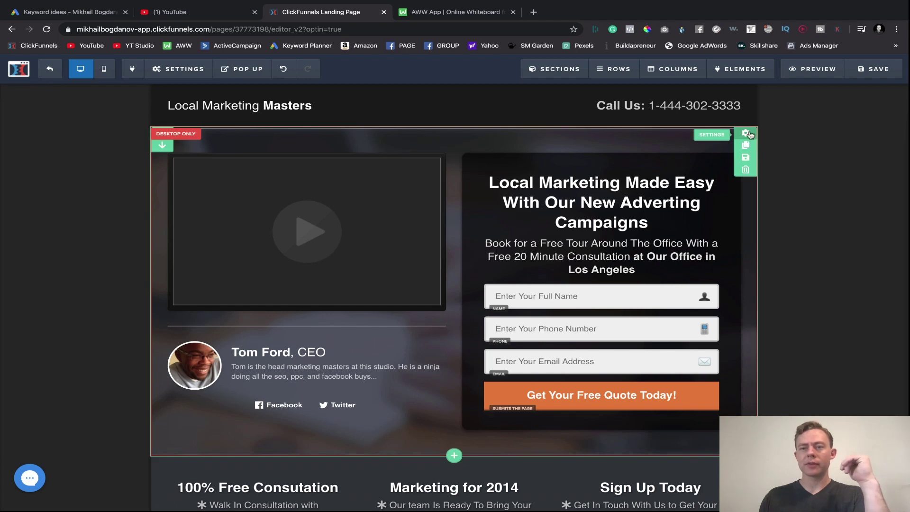
pyautogui.click(747, 134)
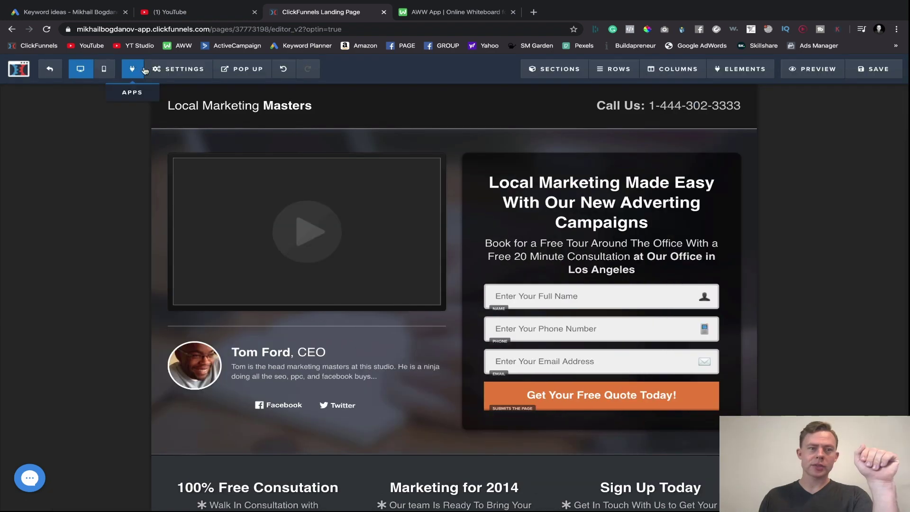
pyautogui.moveTo(157, 69)
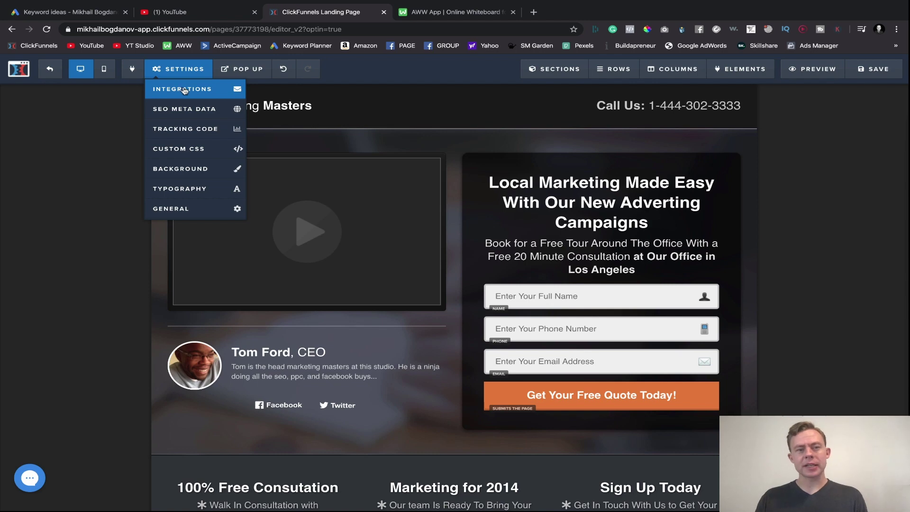
# - Check the autoresponder integrations listed in the page's email integration settings, choosing none
pyautogui.click(185, 90)
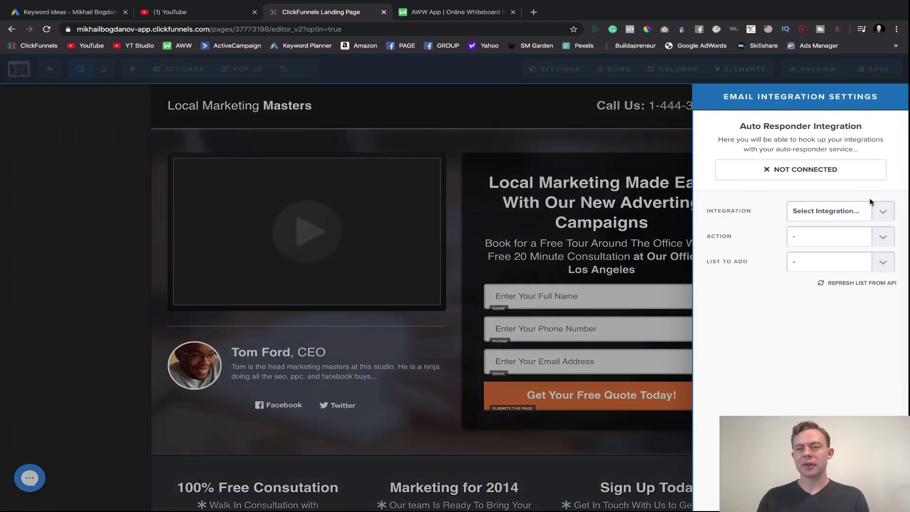
pyautogui.click(881, 213)
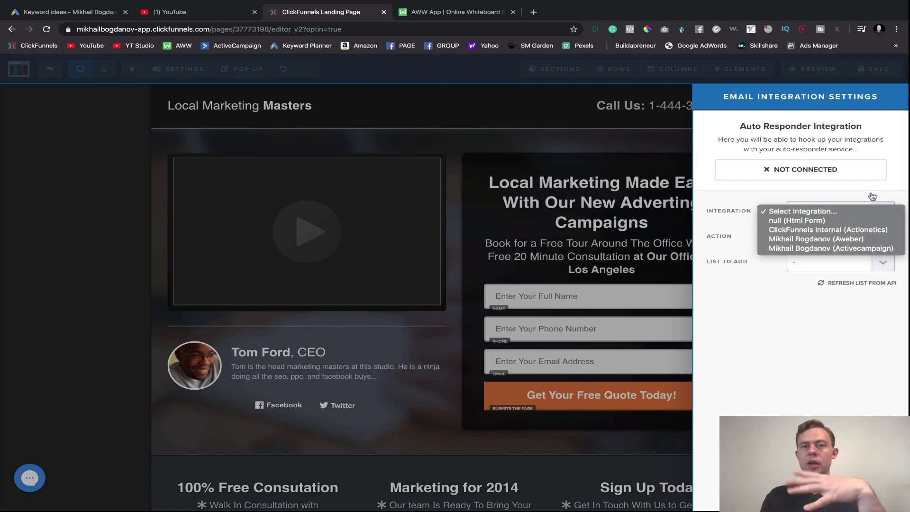
pyautogui.click(534, 14)
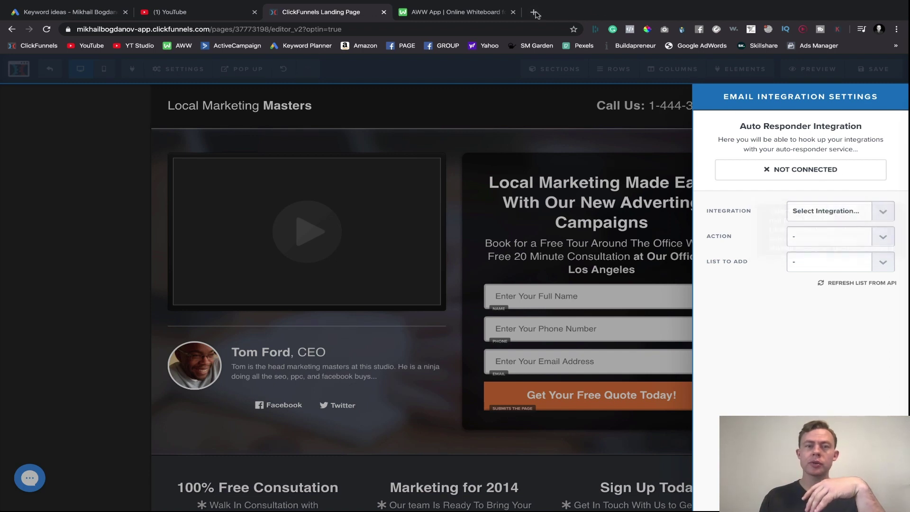
# - In a new tab, go from the ClickFunnels dashboard to Account Settings > Integrations
pyautogui.click(535, 14)
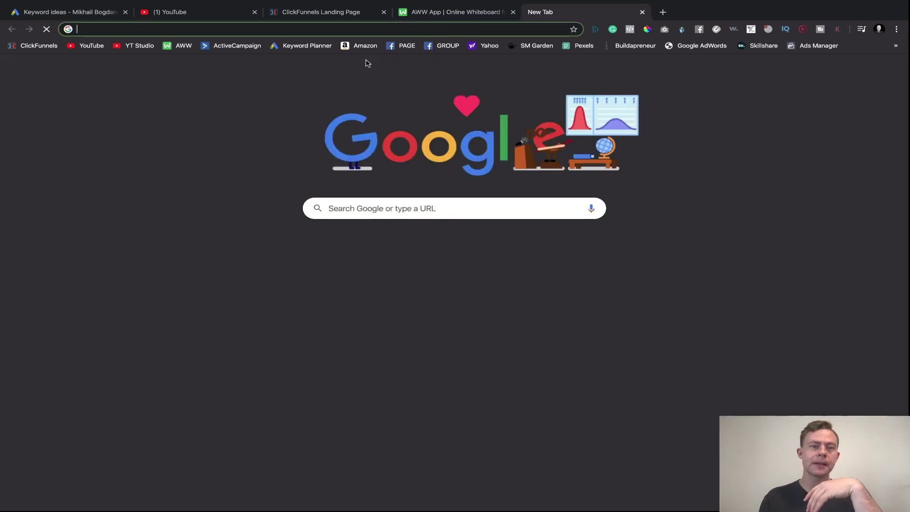
pyautogui.click(32, 49)
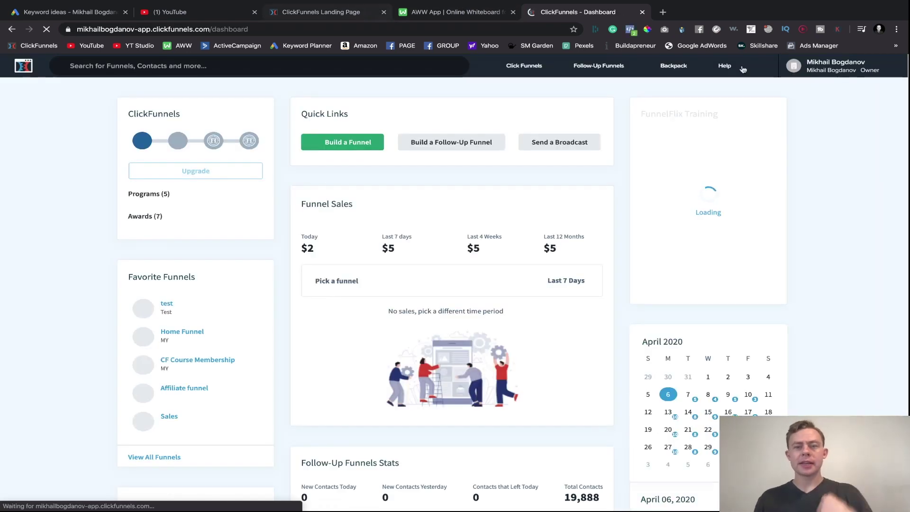
pyautogui.moveTo(805, 66)
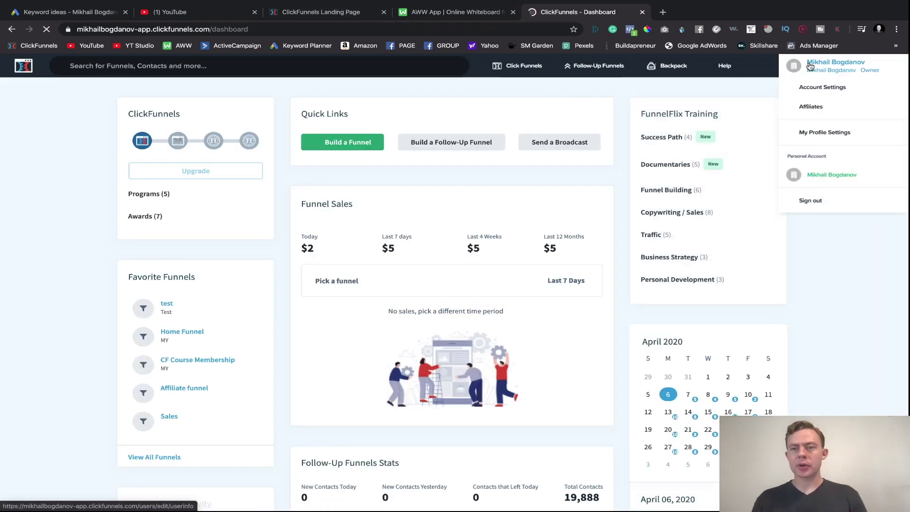
pyautogui.click(820, 88)
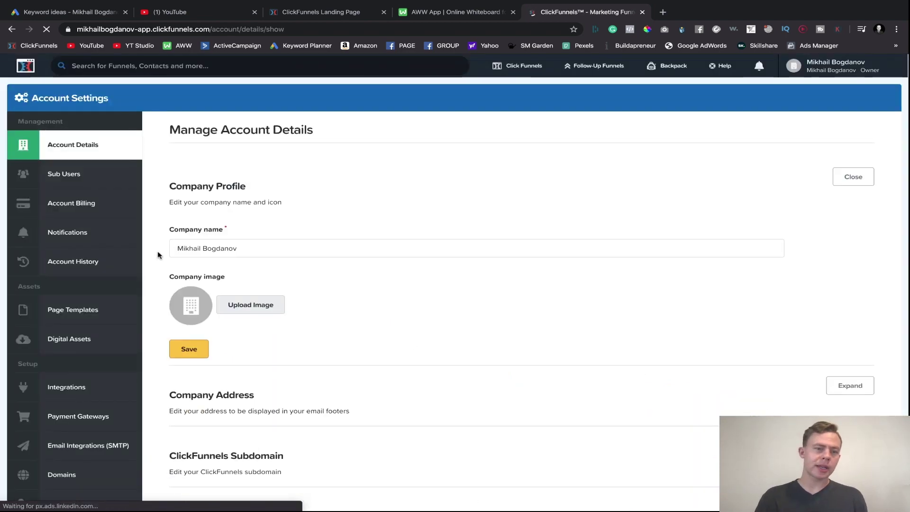
pyautogui.scroll(-1, 110, 223)
pyautogui.scroll(-1, 110, 223)
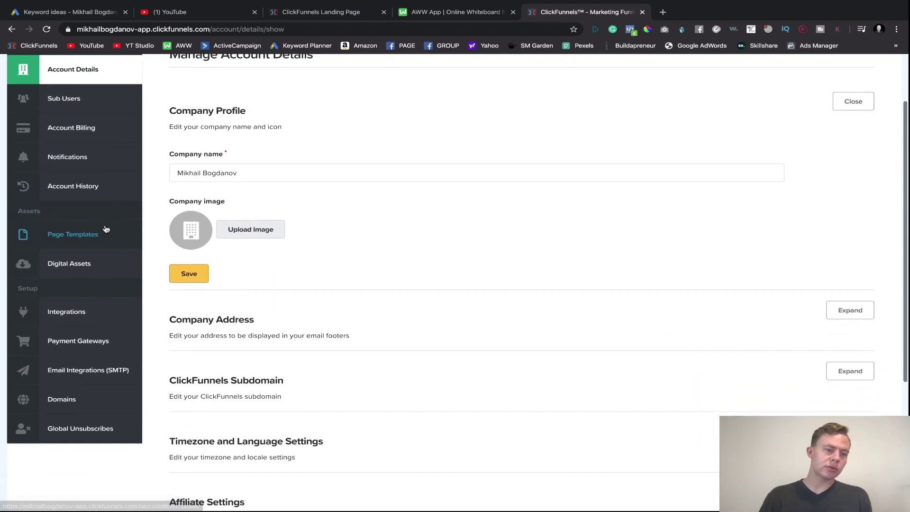
pyautogui.click(90, 317)
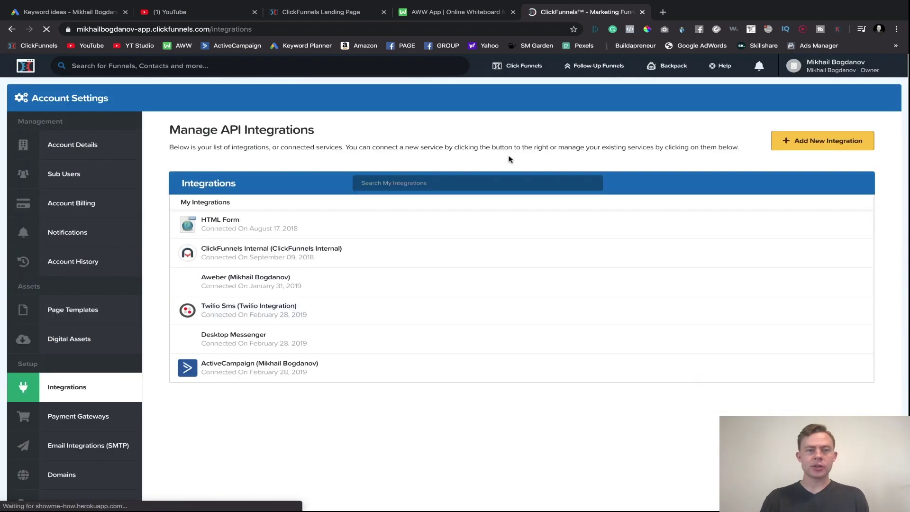
pyautogui.scroll(-2, 395, 238)
pyautogui.scroll(2, 740, 108)
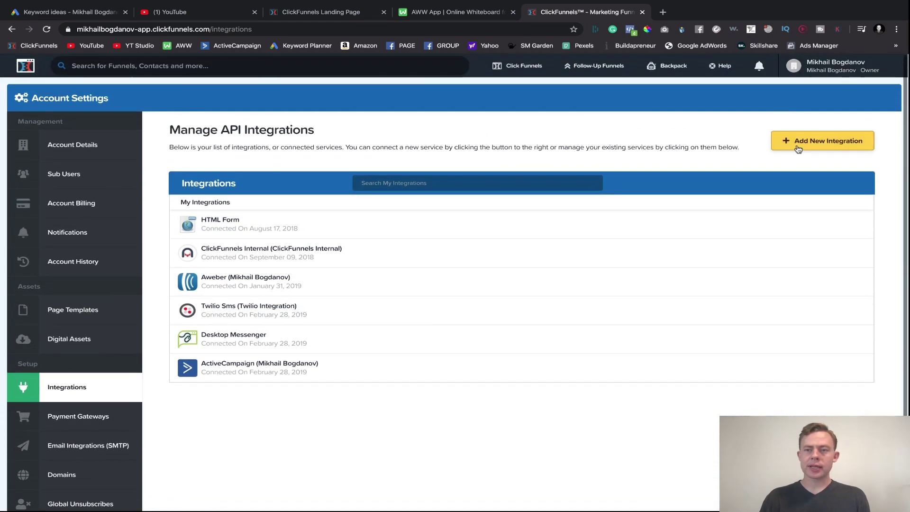
# - Start a new integration and choose Drip as its type
pyautogui.click(823, 141)
pyautogui.scroll(-10, 414, 325)
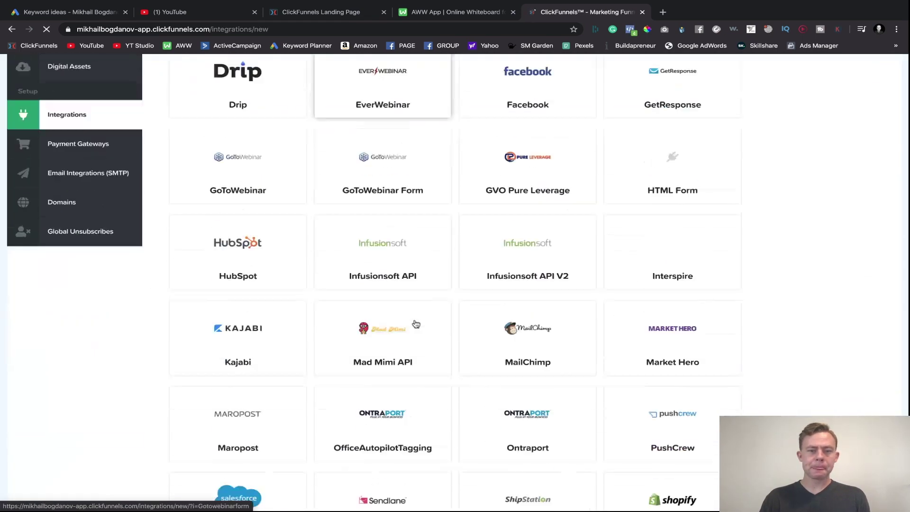
pyautogui.scroll(10, 414, 321)
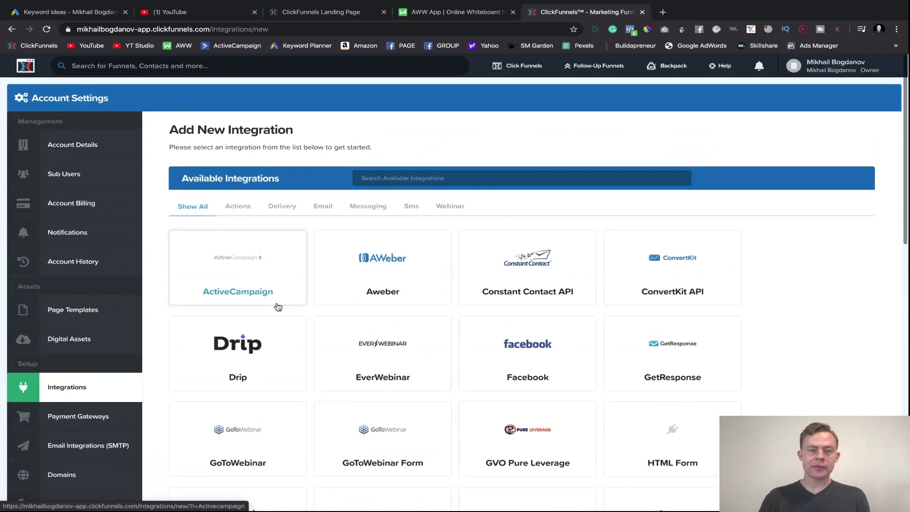
pyautogui.click(268, 336)
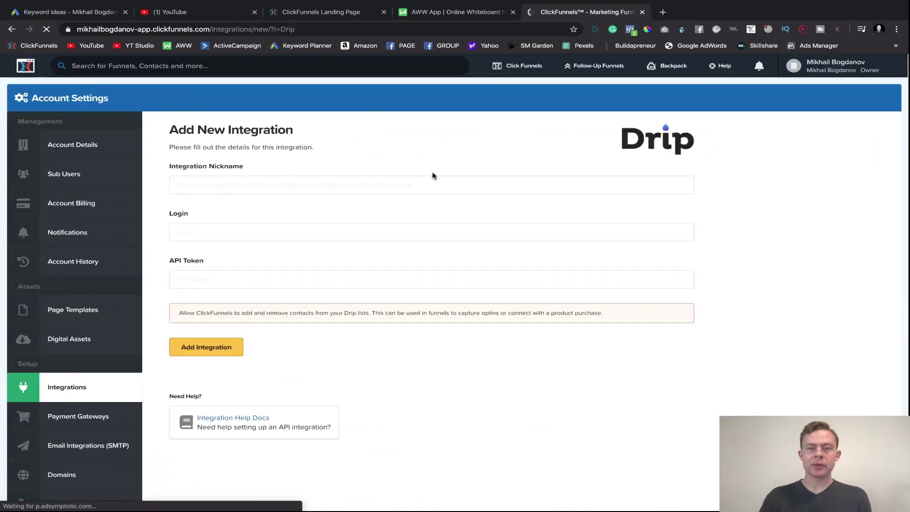
pyautogui.click(199, 352)
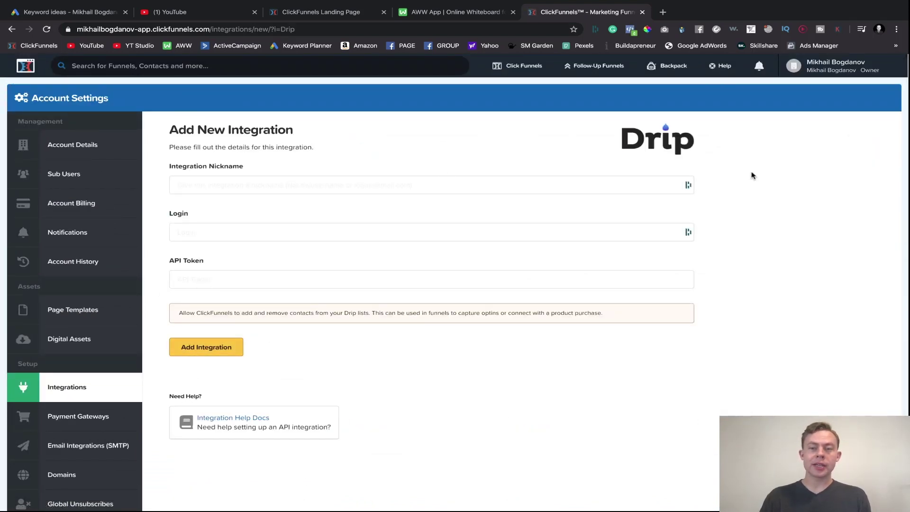
# - Back in the editor, set email integration to ActiveCampaign with Add To List, choosing no list
pyautogui.click(321, 12)
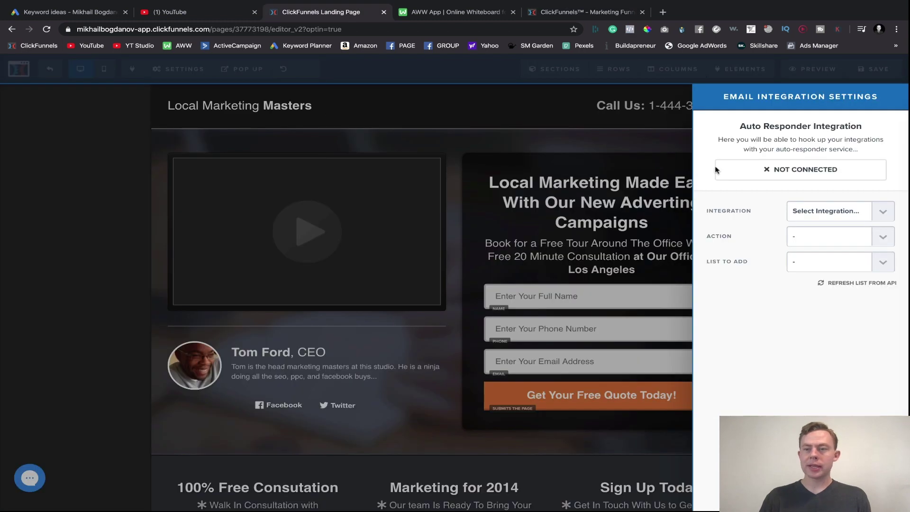
pyautogui.click(813, 212)
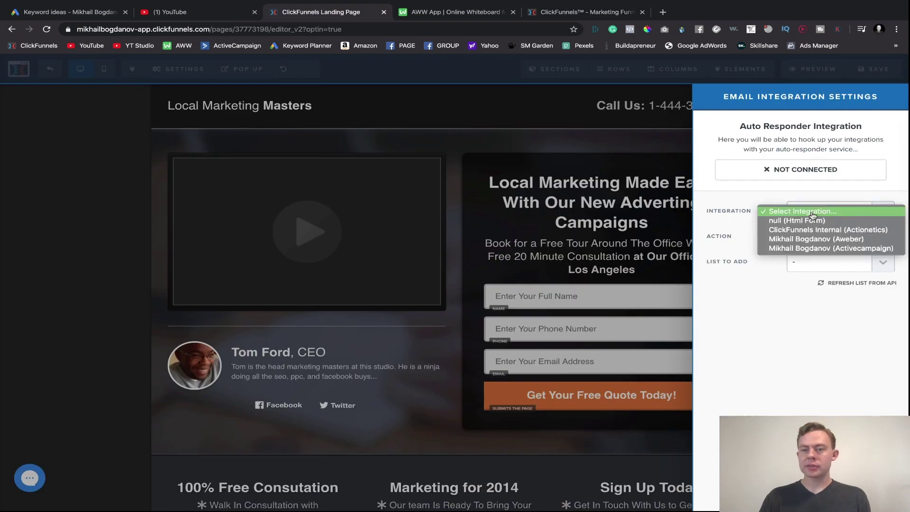
pyautogui.click(799, 249)
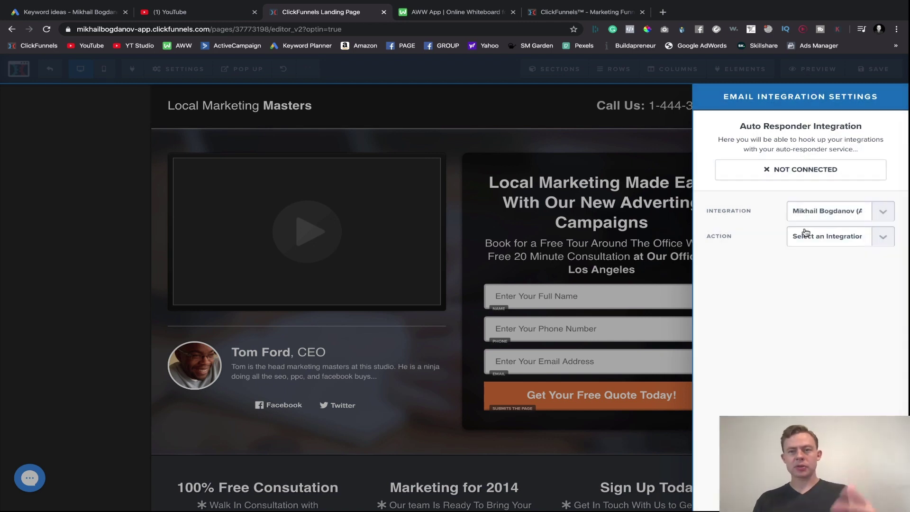
pyautogui.click(832, 214)
pyautogui.click(801, 215)
pyautogui.click(831, 241)
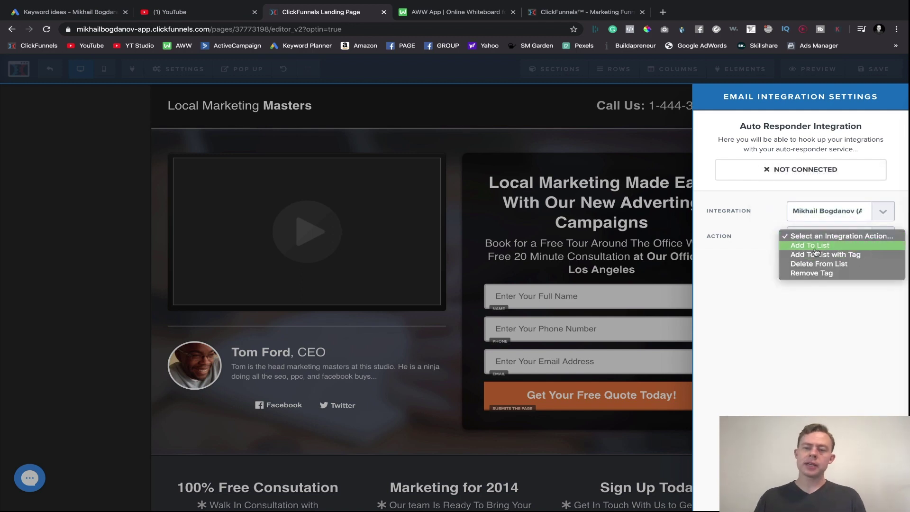
pyautogui.click(814, 247)
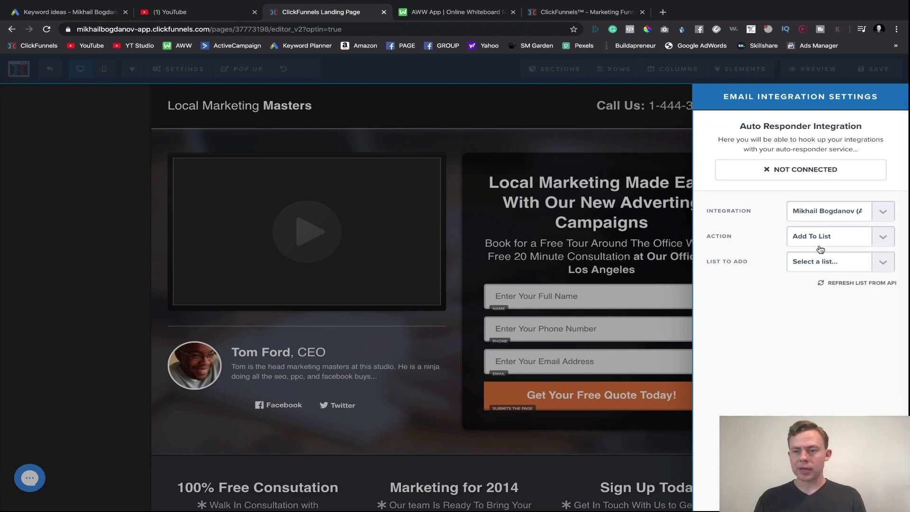
pyautogui.click(813, 261)
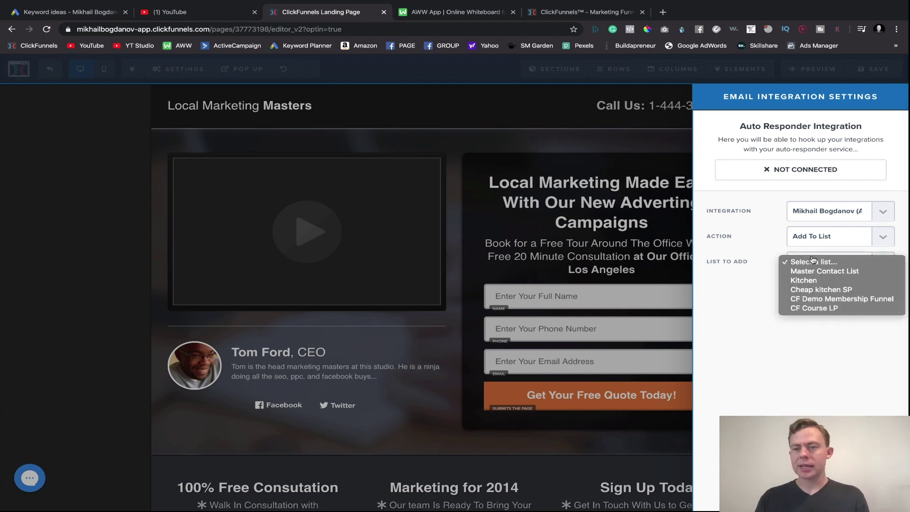
pyautogui.click(716, 296)
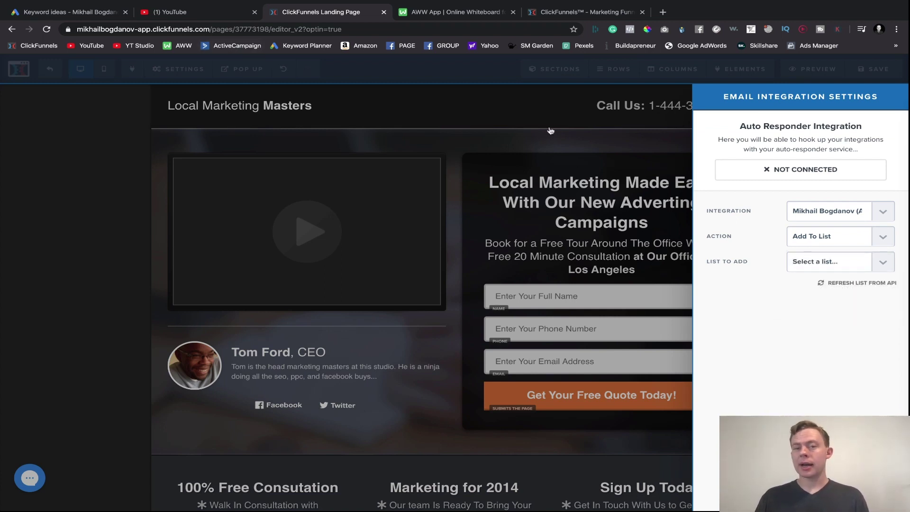
pyautogui.click(550, 131)
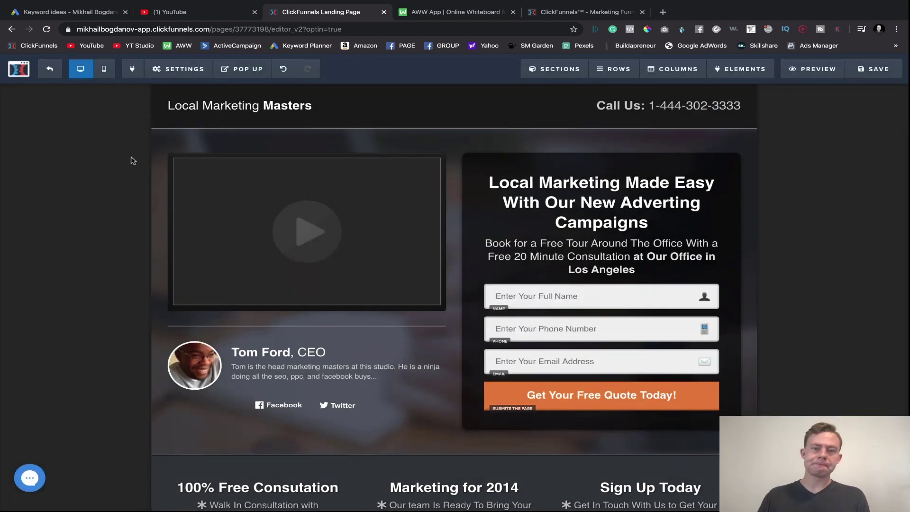
# - In SEO Meta Data, replace the default Title with text beginning 'local'
pyautogui.click(176, 69)
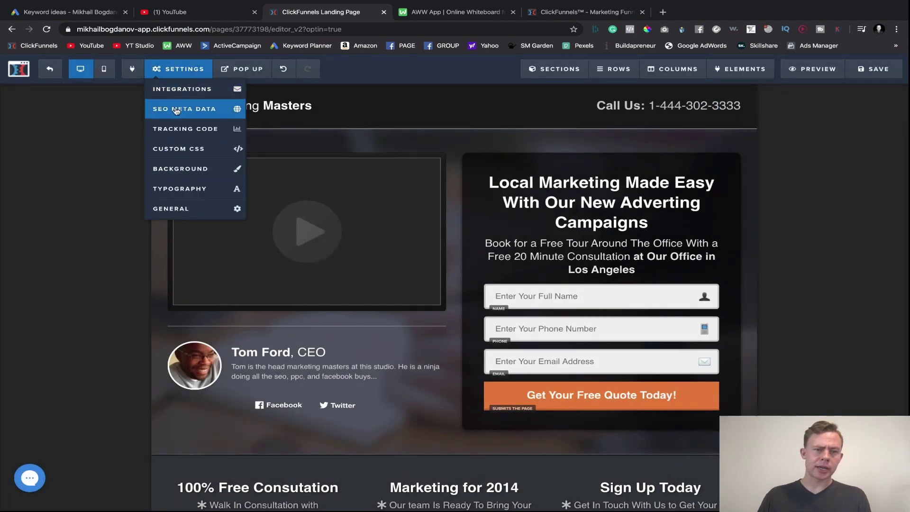
pyautogui.click(176, 110)
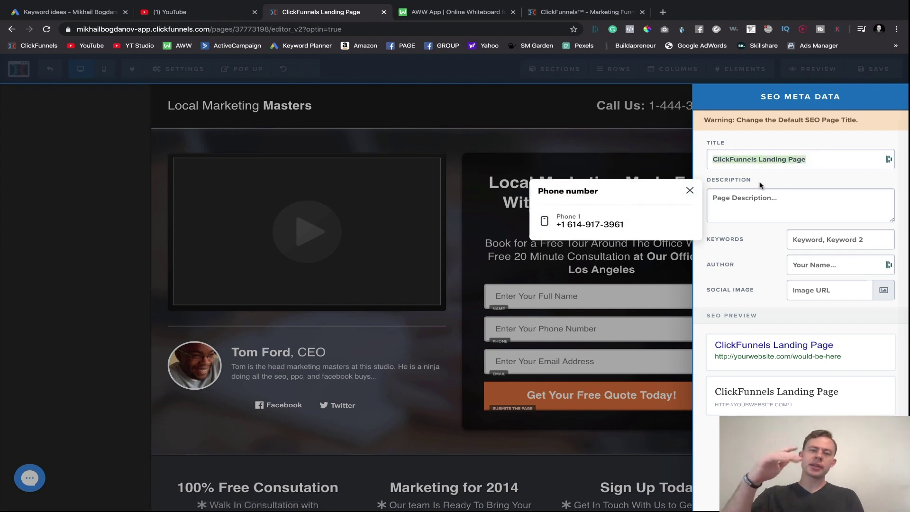
pyautogui.press('BackSpace')
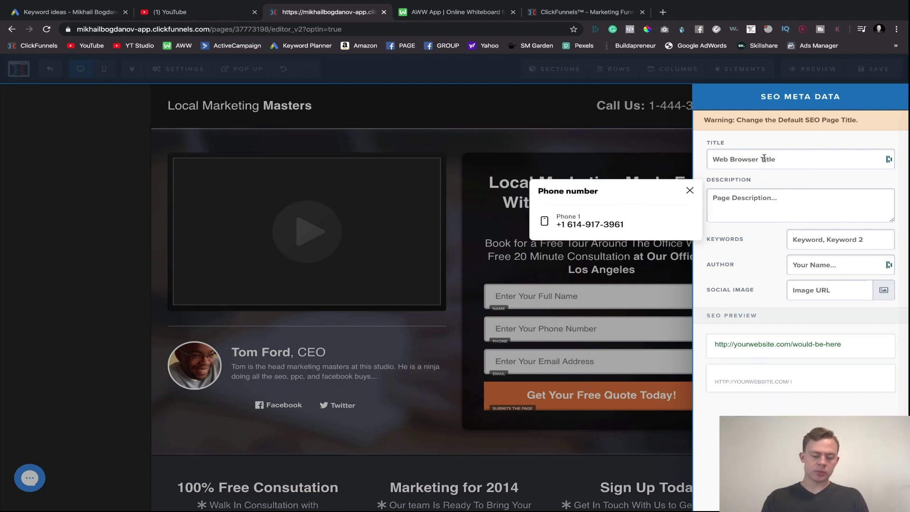
pyautogui.write('land')
pyautogui.press('BackSpace')
pyautogui.press('BackSpace')
pyautogui.press('BackSpace')
pyautogui.press('BackSpace')
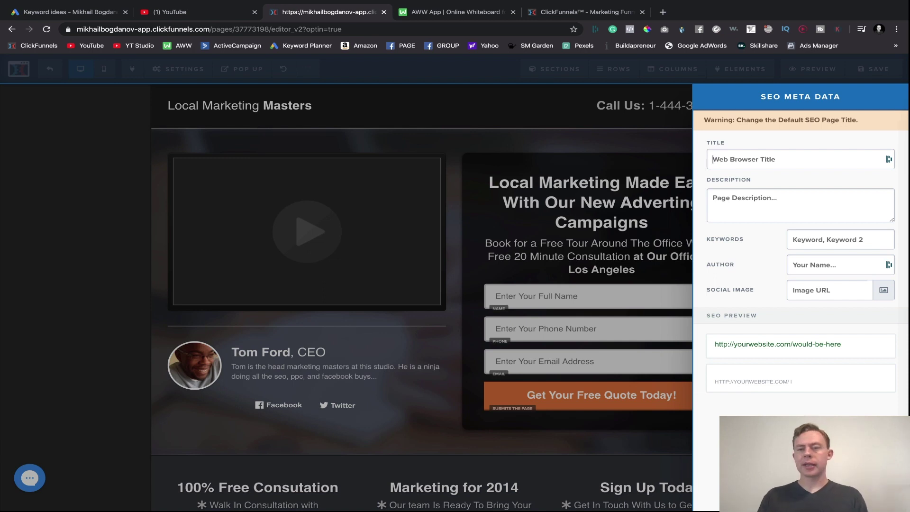
pyautogui.write('localmardflkasjdf;lajs;f')
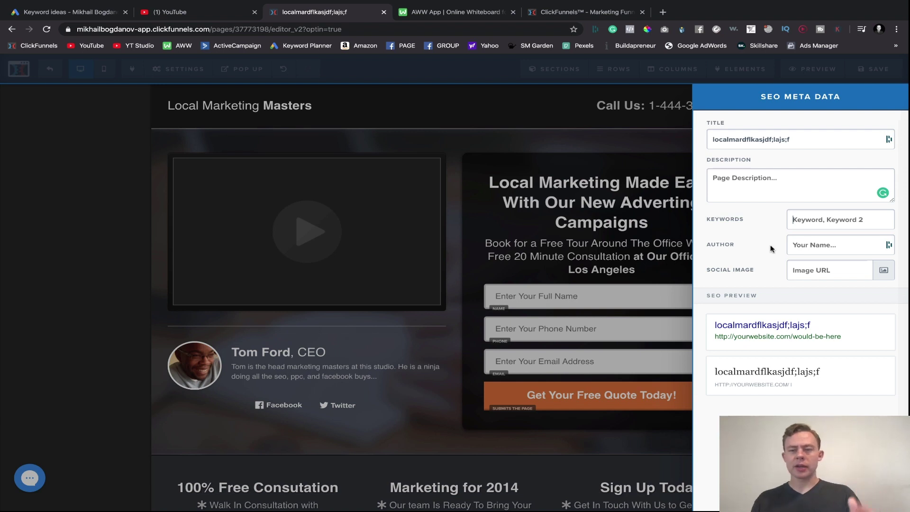
pyautogui.click(816, 268)
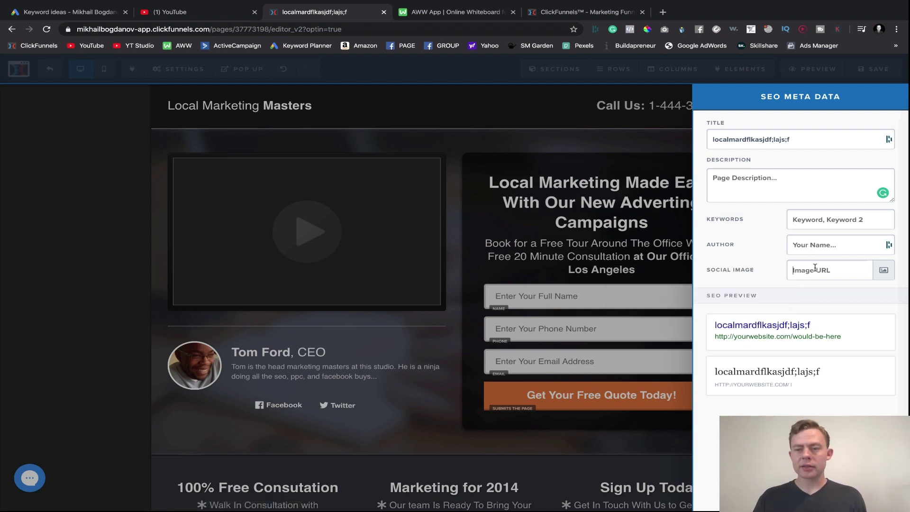
# - Trim the stray characters from the SEO title and close the panel
pyautogui.click(790, 138)
pyautogui.click(795, 138)
pyautogui.press('BackSpace')
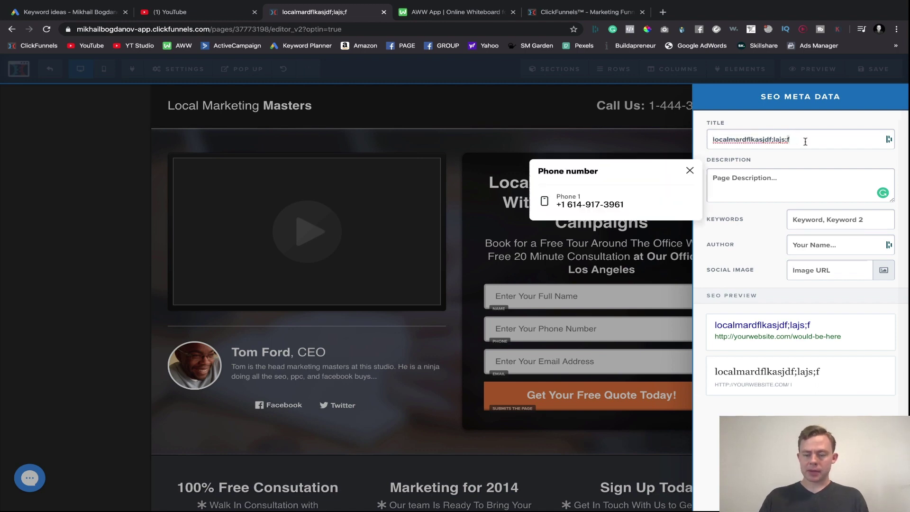
pyautogui.press('BackSpace')
pyautogui.press('BackSpace')
pyautogui.press('BackSpace')
pyautogui.press('BackSpace')
pyautogui.press('BackSpace')
pyautogui.press('BackSpace')
pyautogui.press('BackSpace')
pyautogui.press('BackSpace')
pyautogui.press('BackSpace')
pyautogui.press('BackSpace')
pyautogui.press('BackSpace')
pyautogui.press('BackSpace')
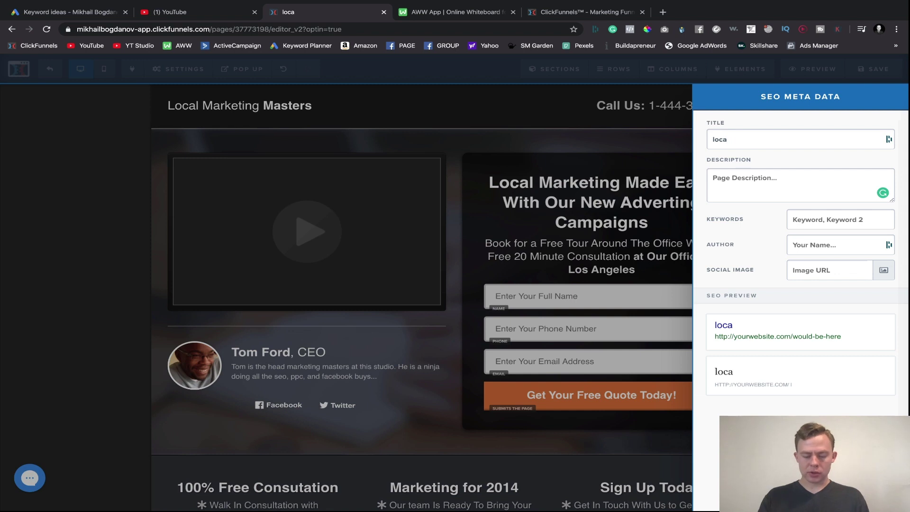
pyautogui.click(798, 184)
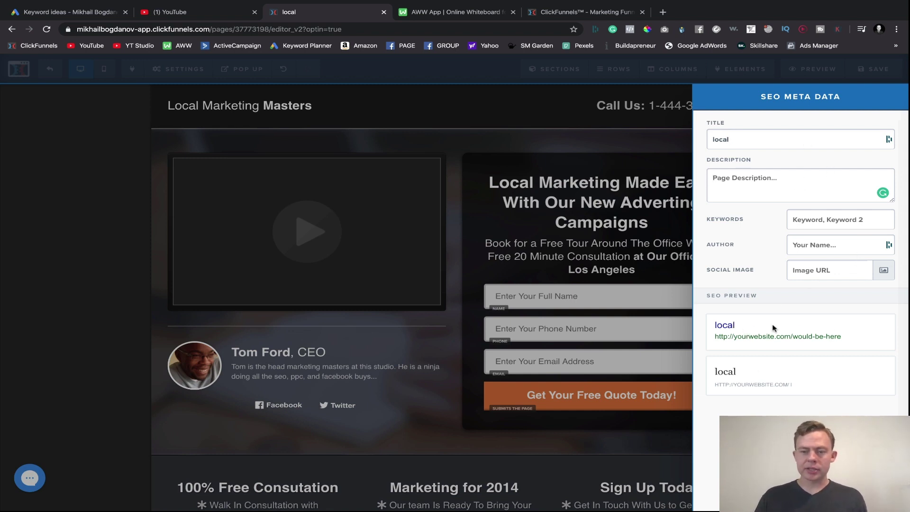
pyautogui.click(431, 266)
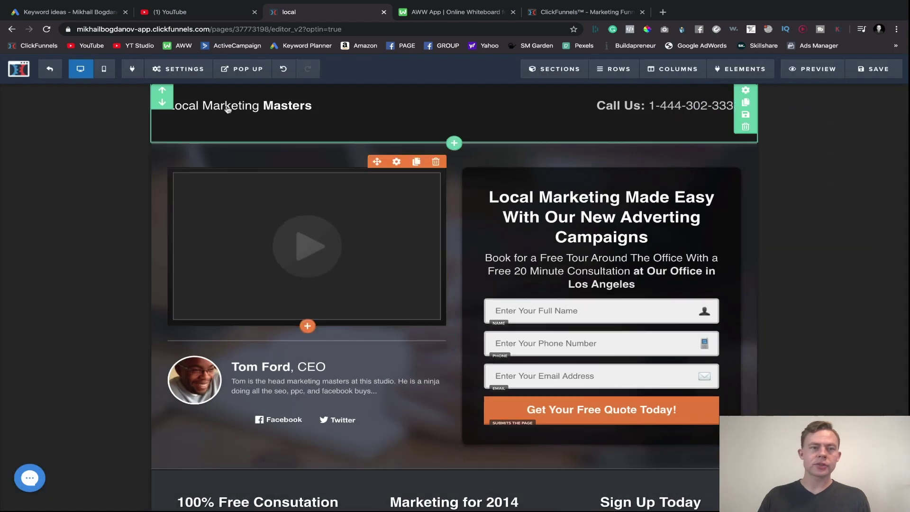
pyautogui.moveTo(175, 70)
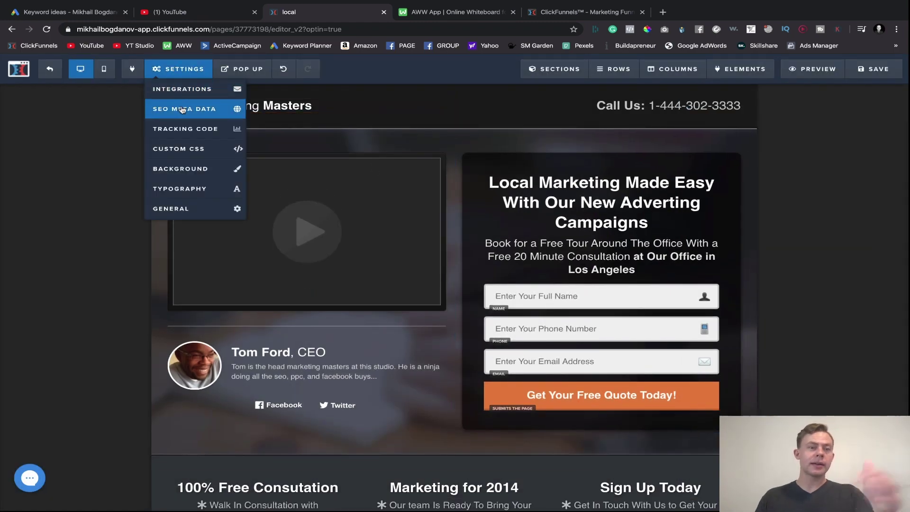
pyautogui.click(178, 135)
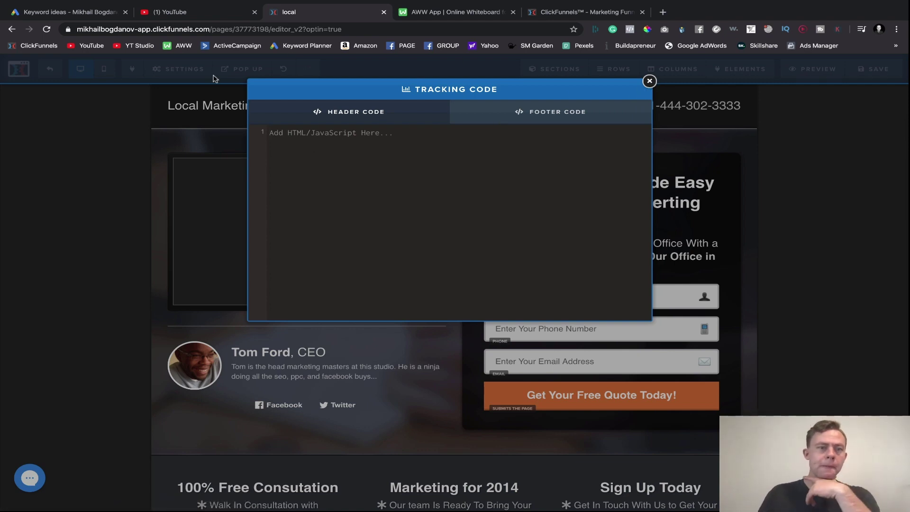
pyautogui.click(649, 81)
pyautogui.moveTo(170, 74)
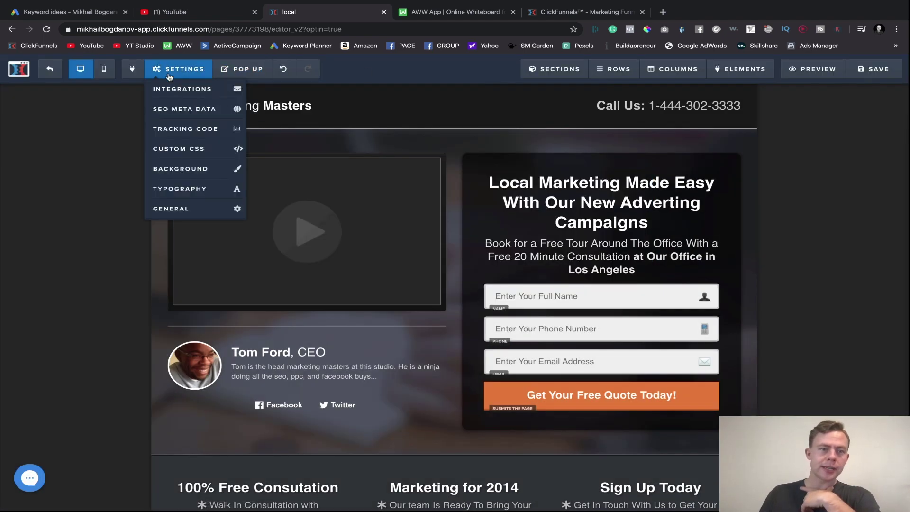
pyautogui.click(167, 151)
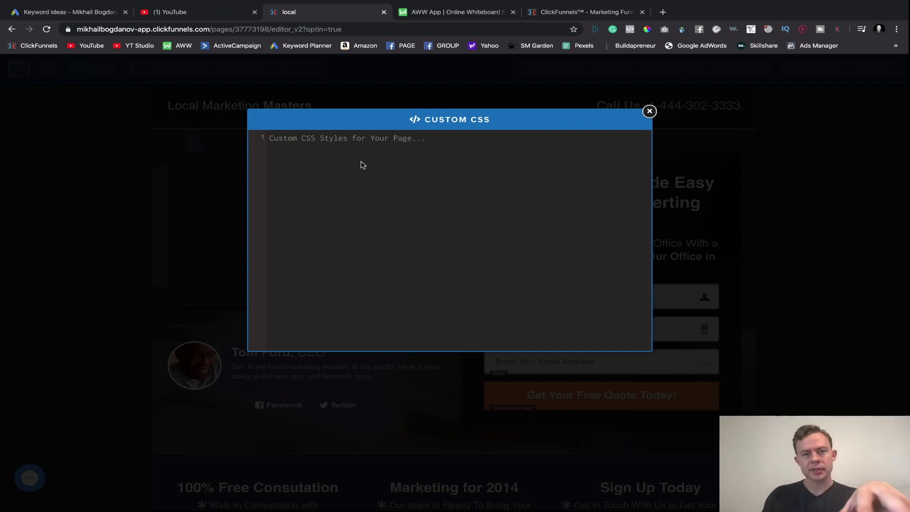
pyautogui.click(650, 111)
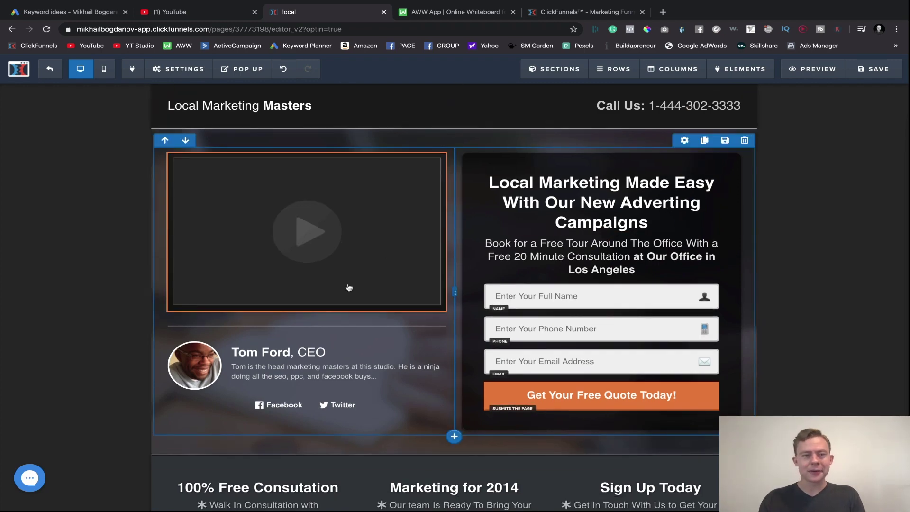
pyautogui.scroll(-5, 356, 251)
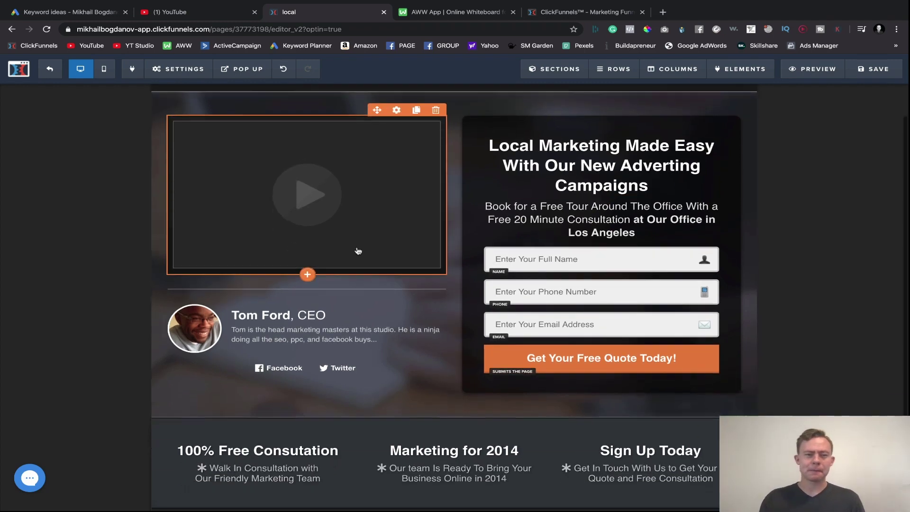
pyautogui.scroll(6, 404, 235)
pyautogui.click(178, 69)
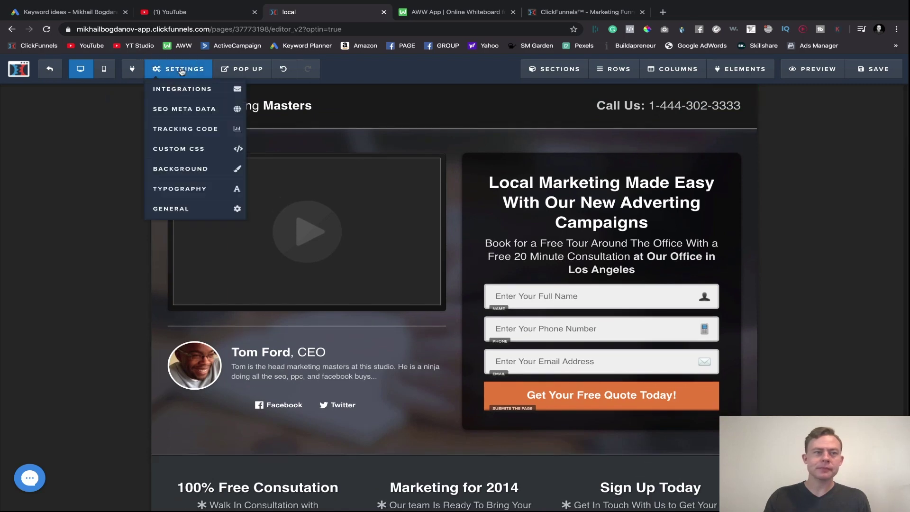
# - Glance at the page background settings, then scroll down the page
pyautogui.click(188, 170)
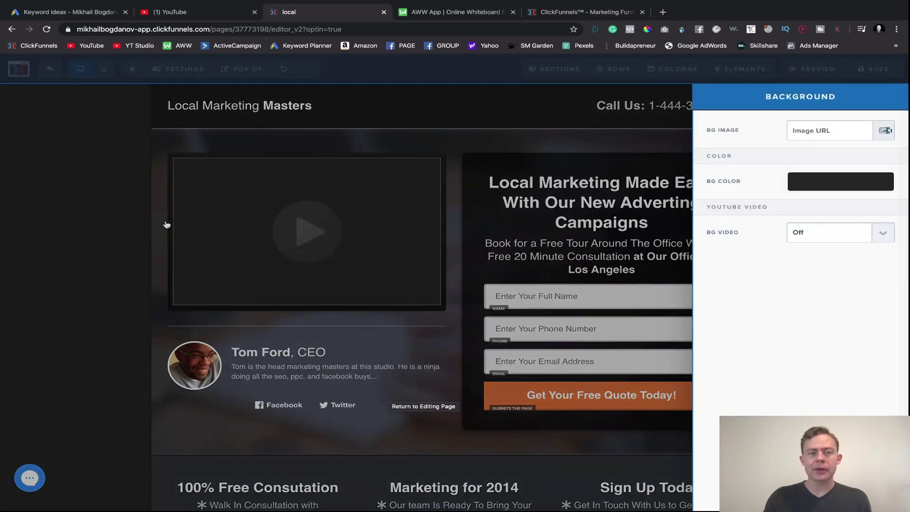
pyautogui.click(166, 224)
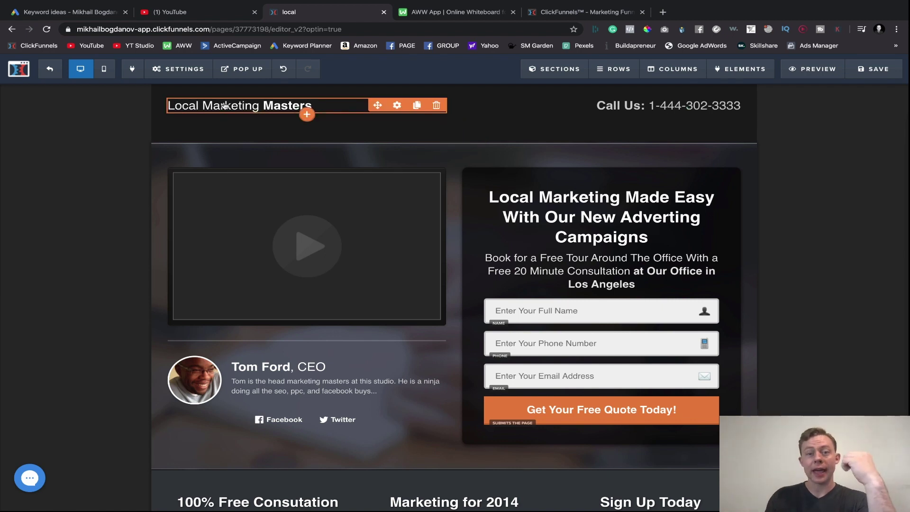
pyautogui.scroll(-1, 95, 159)
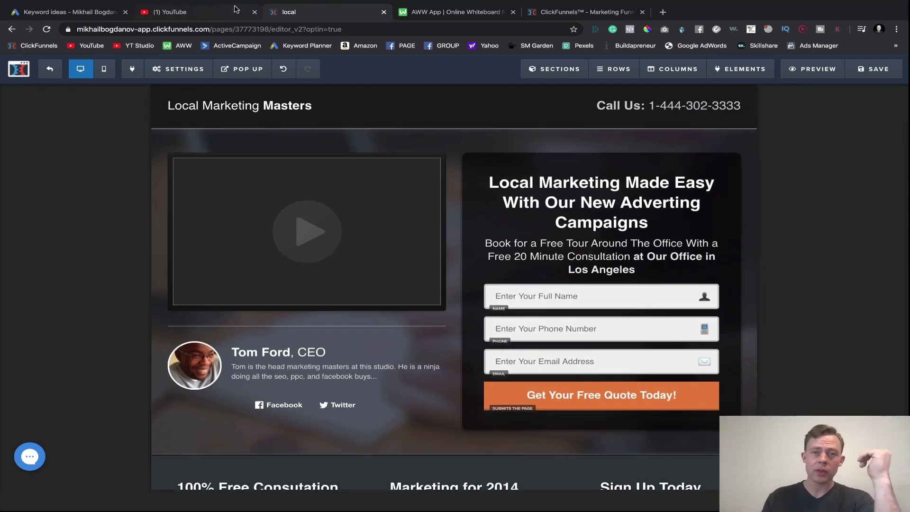
# - Set the How to Make Money on Fiverr image from the library as the background image
pyautogui.moveTo(167, 76)
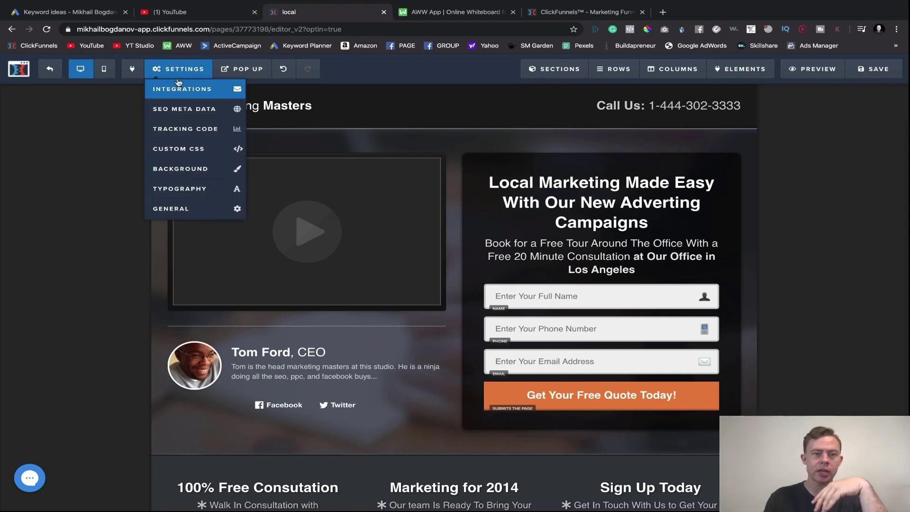
pyautogui.click(178, 175)
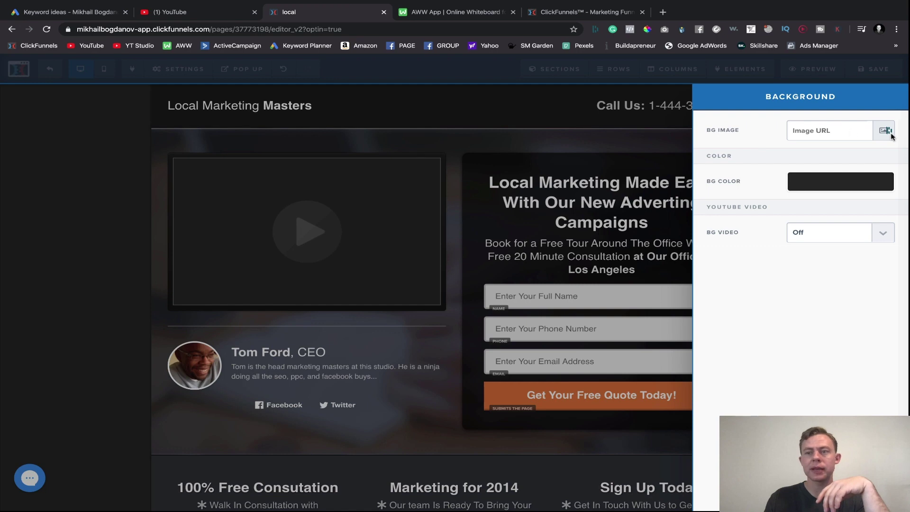
pyautogui.click(884, 131)
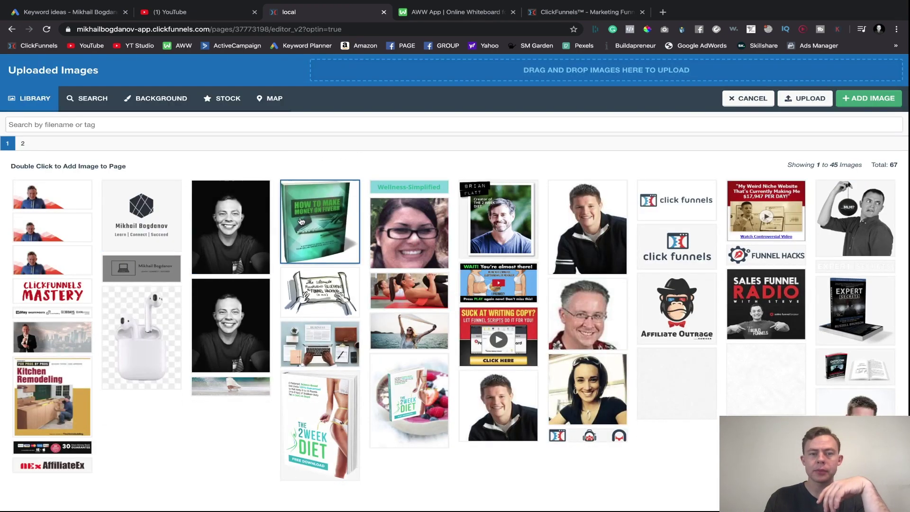
pyautogui.click(311, 218)
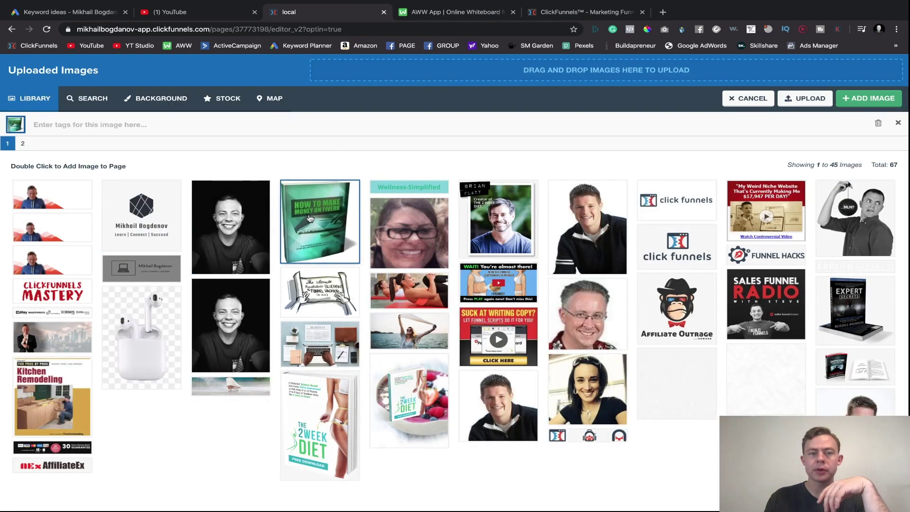
pyautogui.click(868, 98)
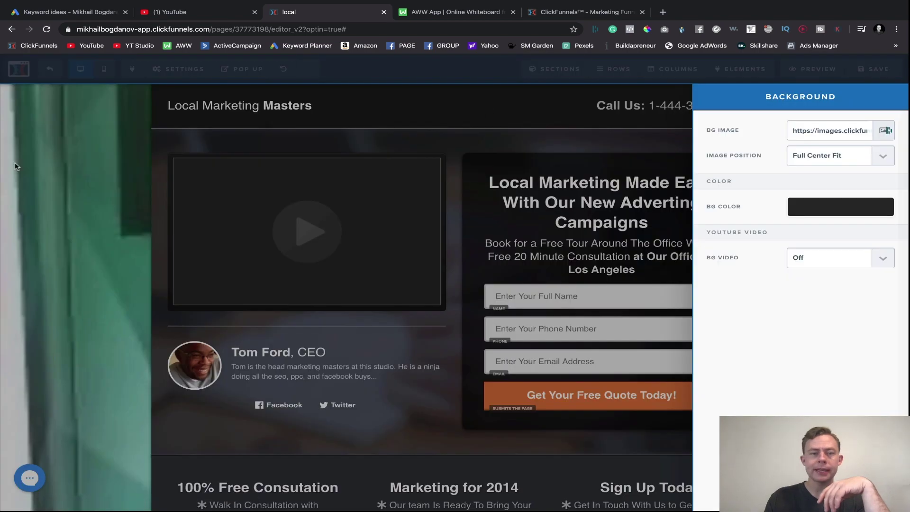
pyautogui.click(24, 152)
pyautogui.scroll(-2, 705, 258)
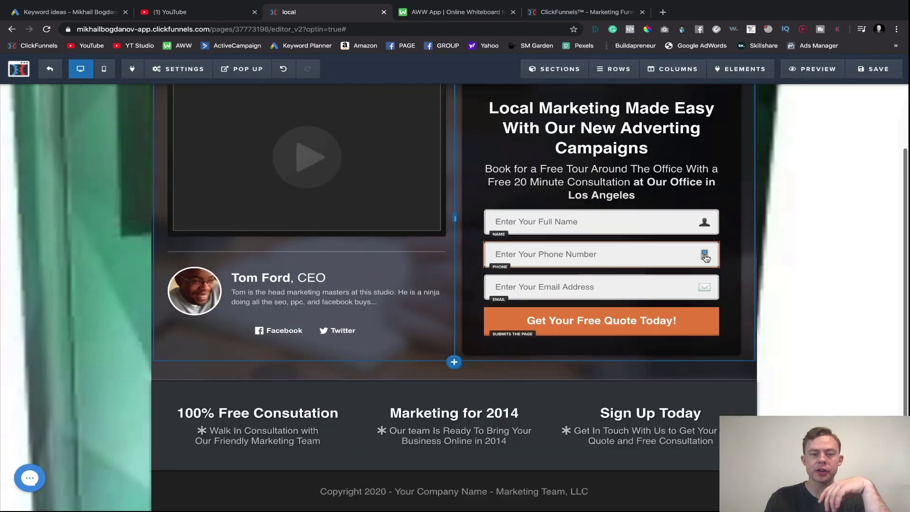
pyautogui.scroll(2, 406, 297)
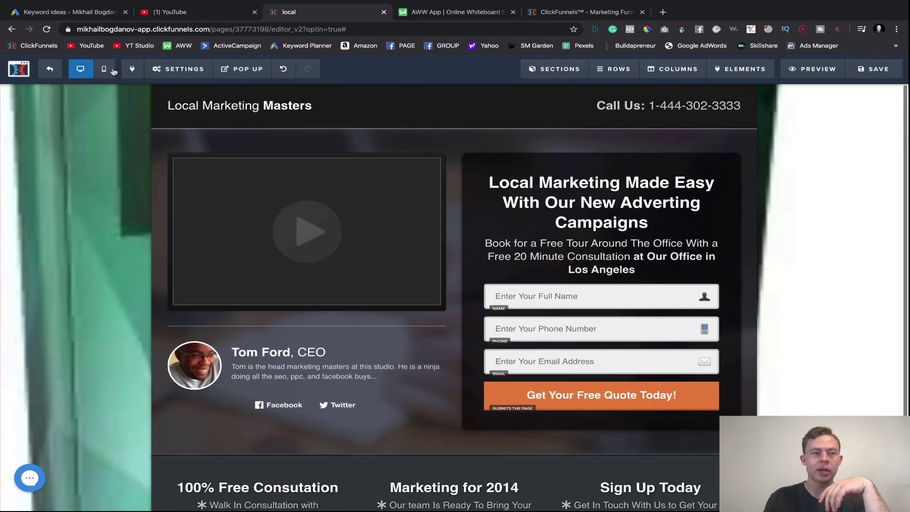
# - Change the background Image Position from 100% width to Repeat
pyautogui.click(178, 68)
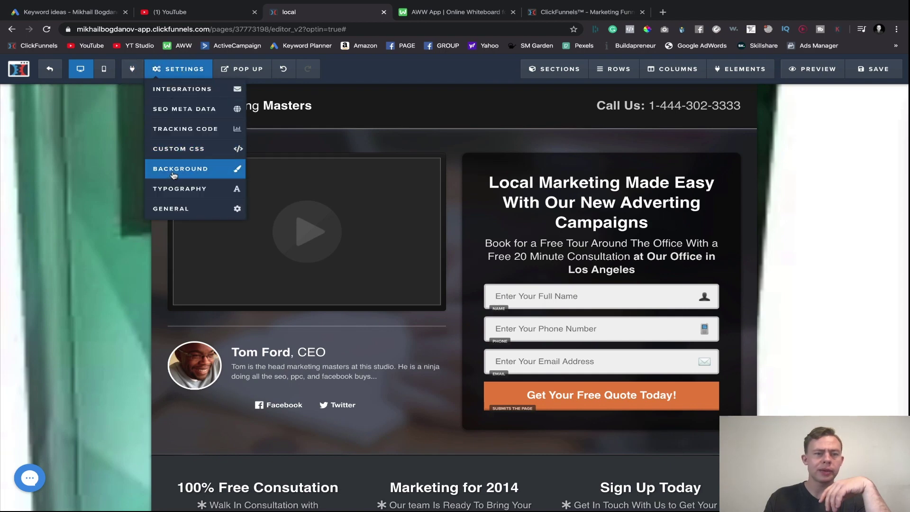
pyautogui.click(173, 174)
pyautogui.click(823, 161)
pyautogui.click(818, 165)
pyautogui.click(817, 171)
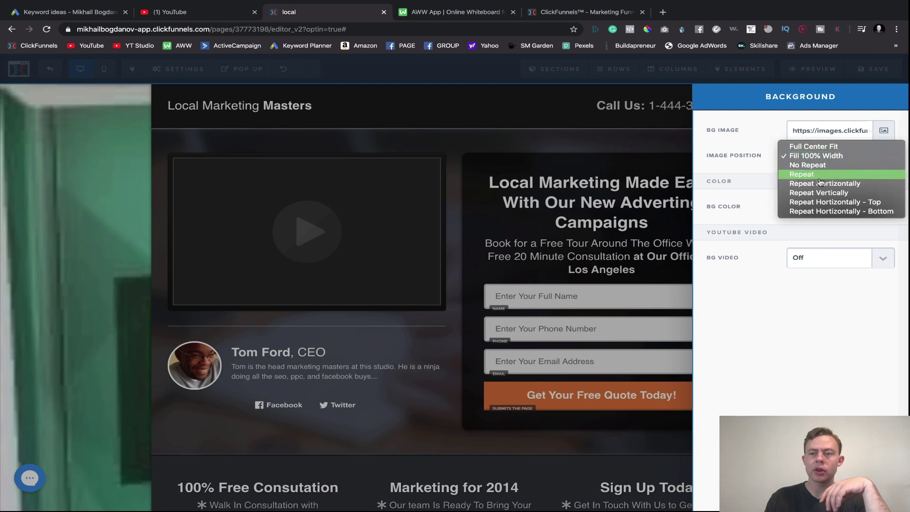
pyautogui.click(818, 175)
pyautogui.click(56, 227)
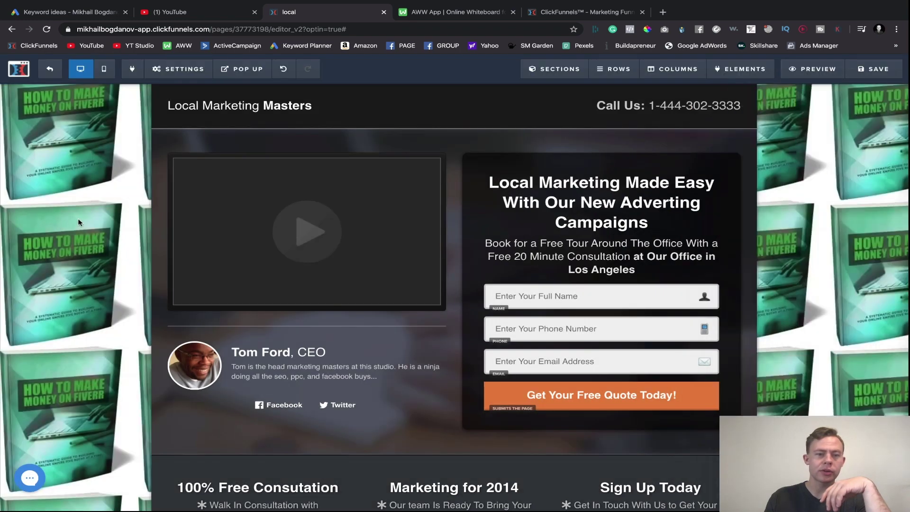
pyautogui.scroll(-3, 663, 321)
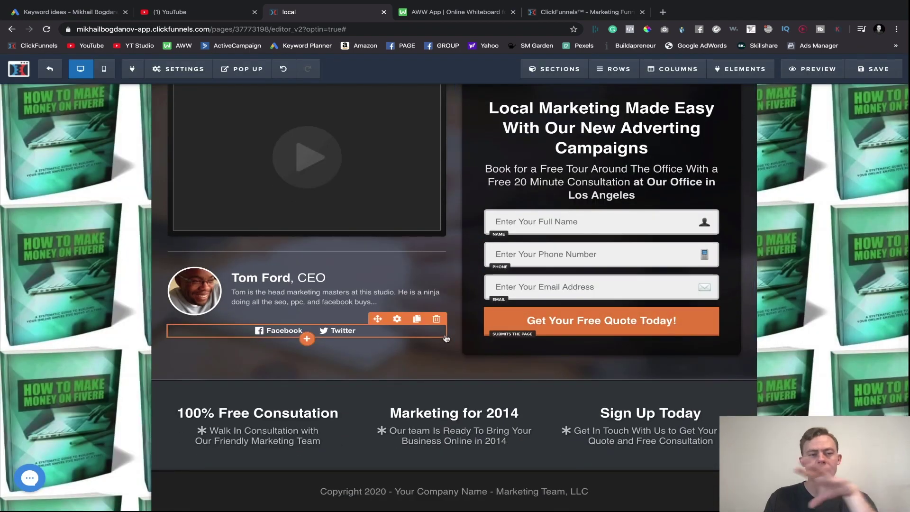
# - Delete the Fiverr BG Image URL and switch BG Video to On
pyautogui.moveTo(184, 75)
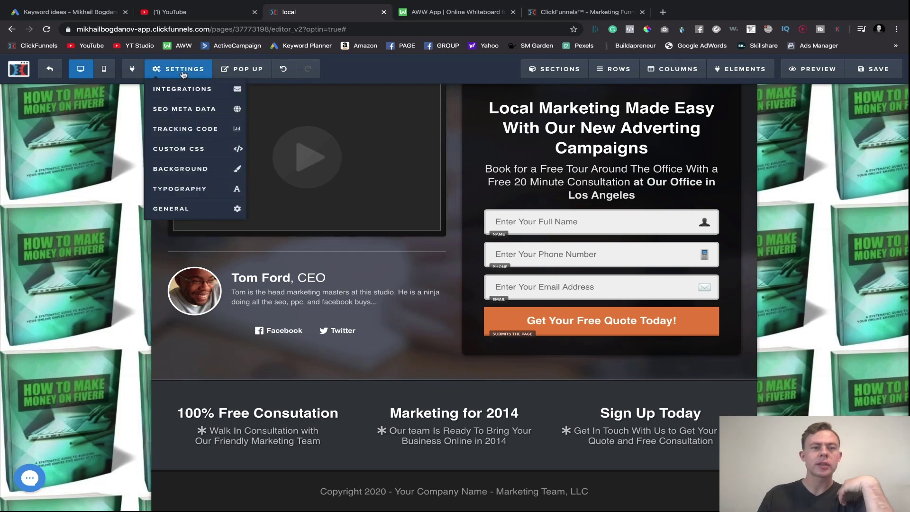
pyautogui.click(180, 167)
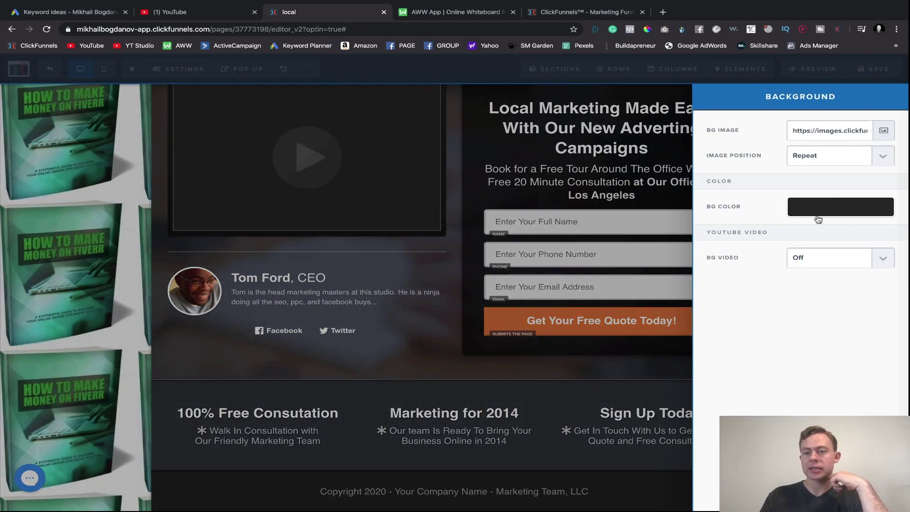
pyautogui.click(819, 217)
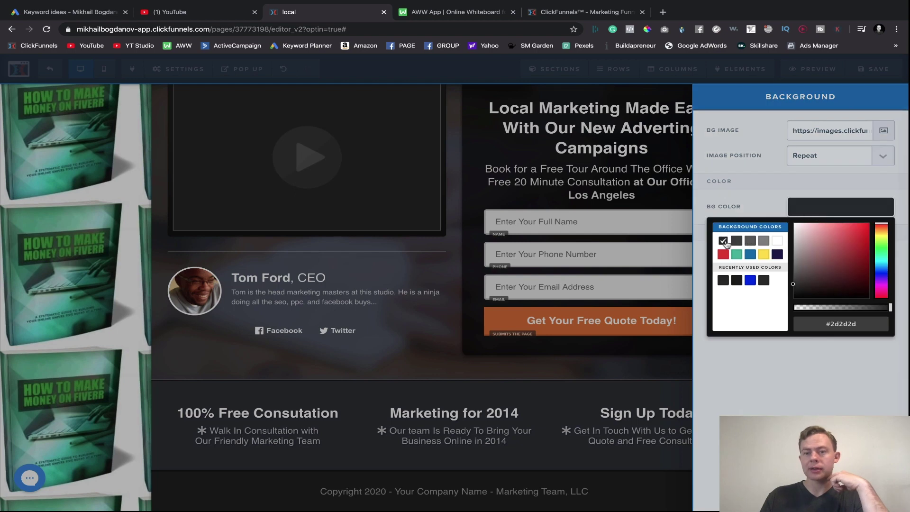
pyautogui.click(833, 129)
pyautogui.tripleClick(839, 129)
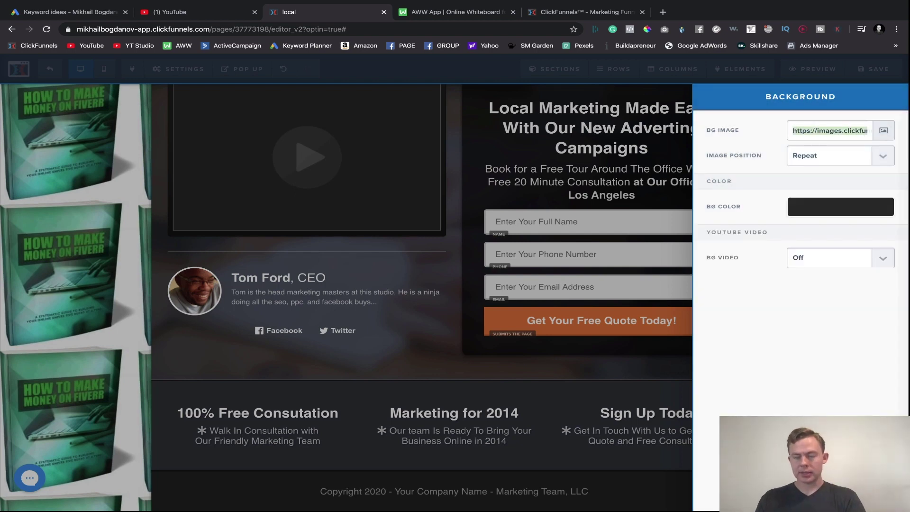
pyautogui.press('BackSpace')
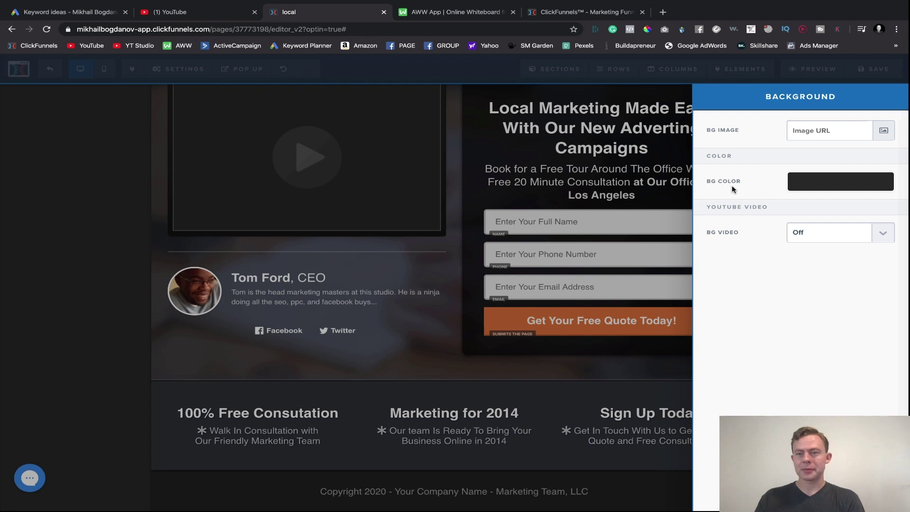
pyautogui.click(843, 236)
pyautogui.click(825, 244)
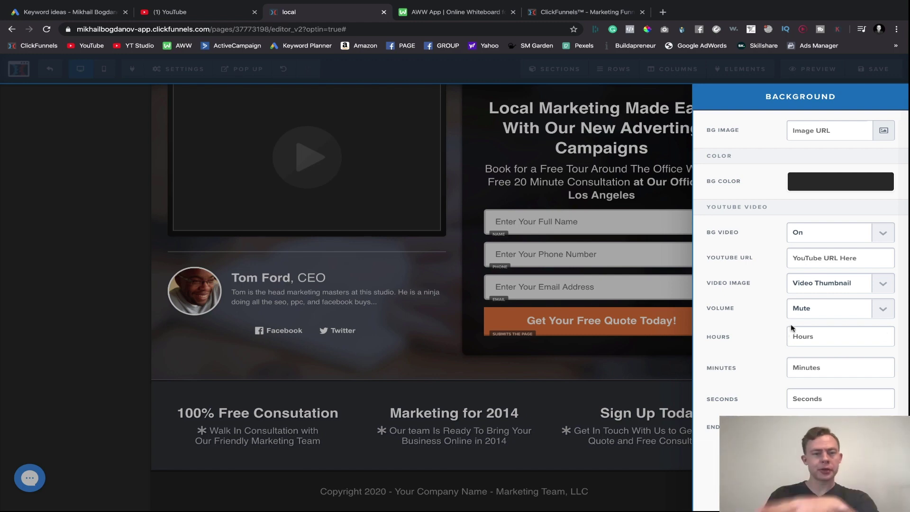
pyautogui.click(533, 259)
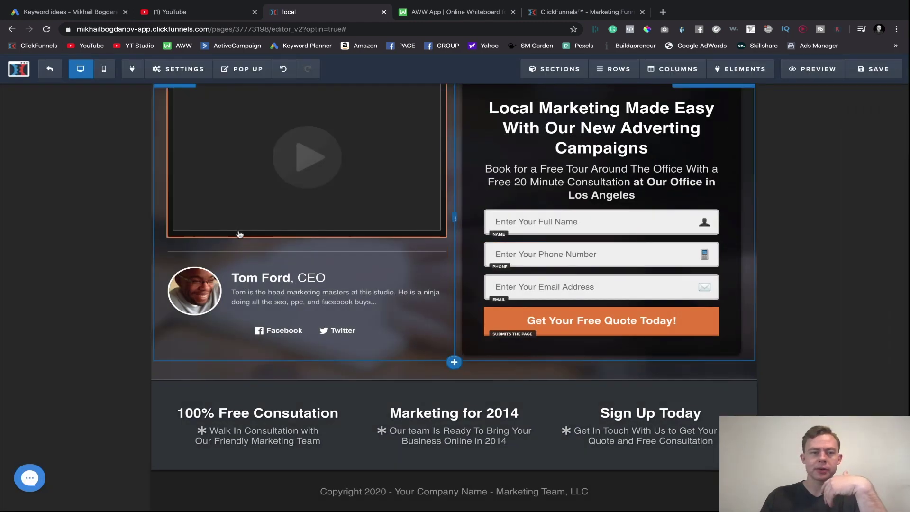
# - Look at the page typography settings, then close them
pyautogui.scroll(3, 239, 234)
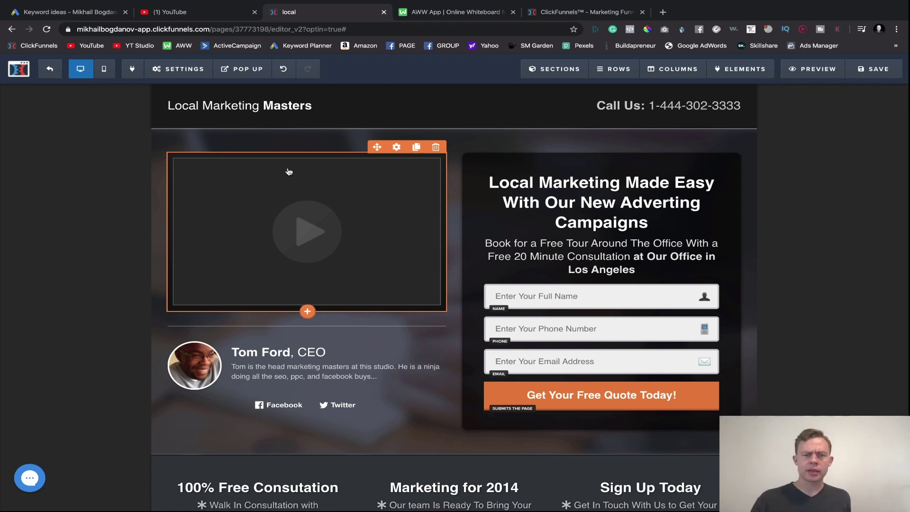
pyautogui.moveTo(189, 72)
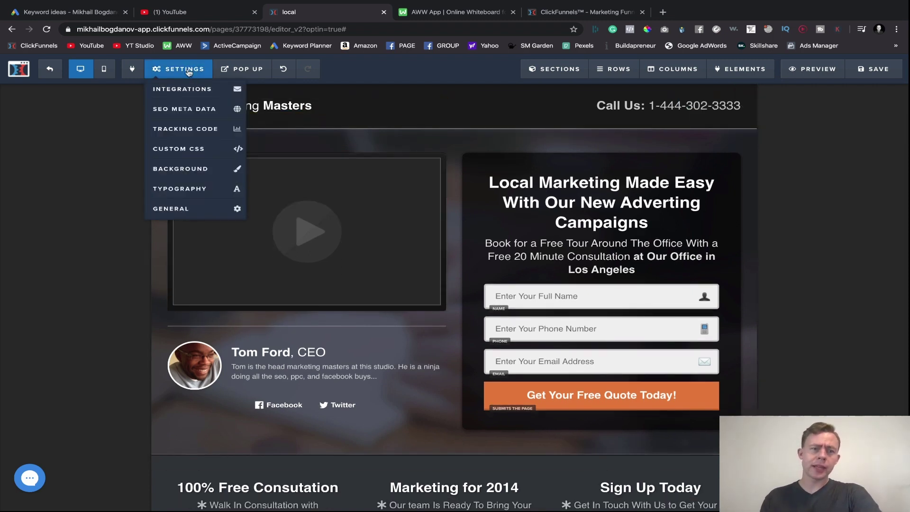
pyautogui.click(169, 190)
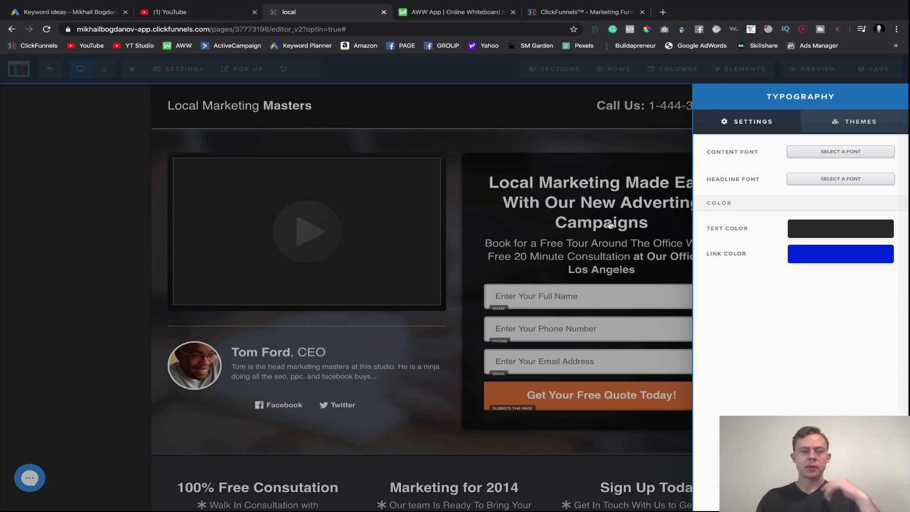
pyautogui.click(463, 196)
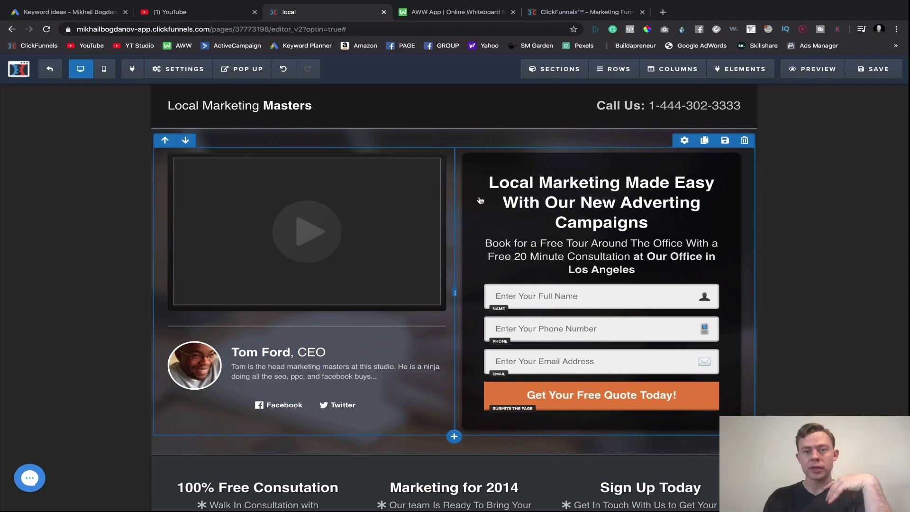
# - Look at the headline's own font choices, closing the picker unchanged
pyautogui.click(499, 190)
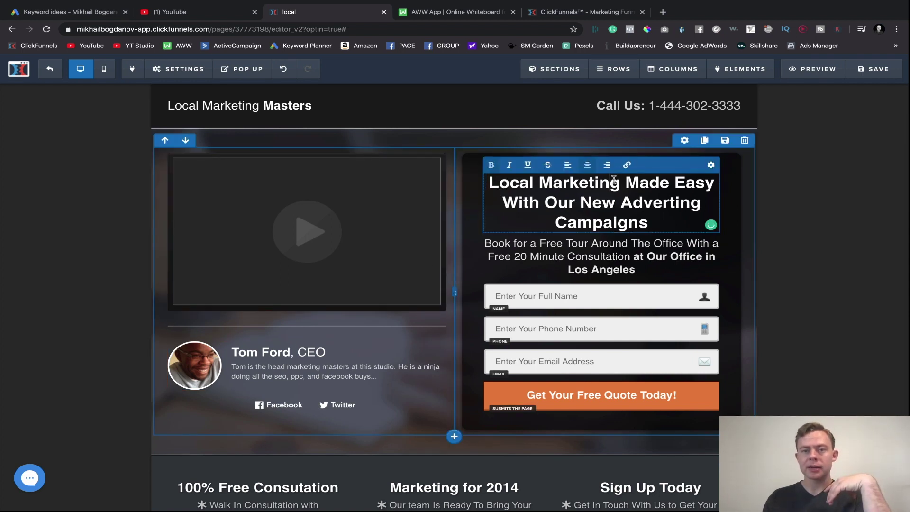
pyautogui.click(738, 193)
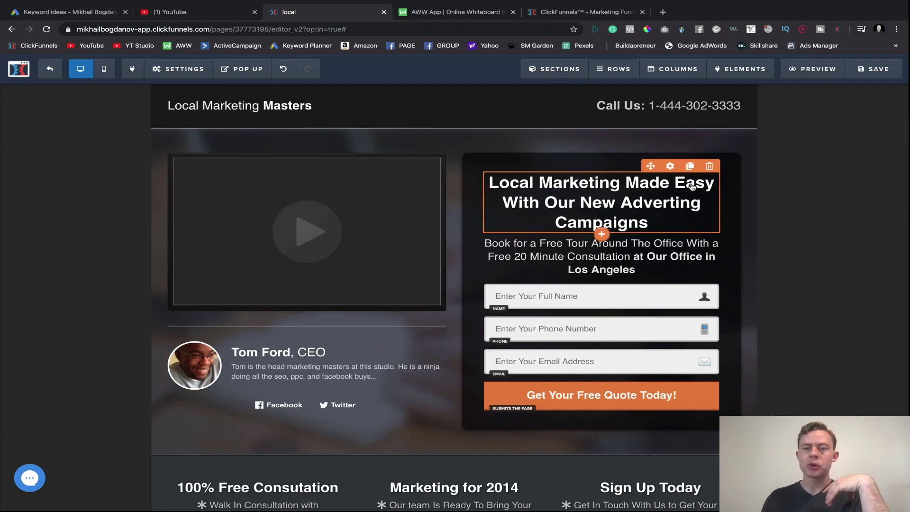
pyautogui.click(669, 167)
pyautogui.click(802, 173)
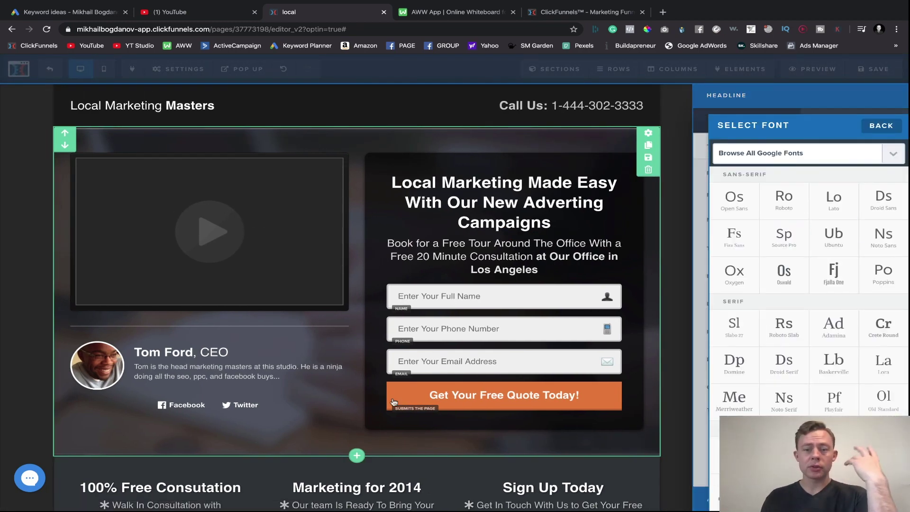
pyautogui.click(406, 434)
# - Set the Typography Content Font to Open Sans
pyautogui.moveTo(169, 71)
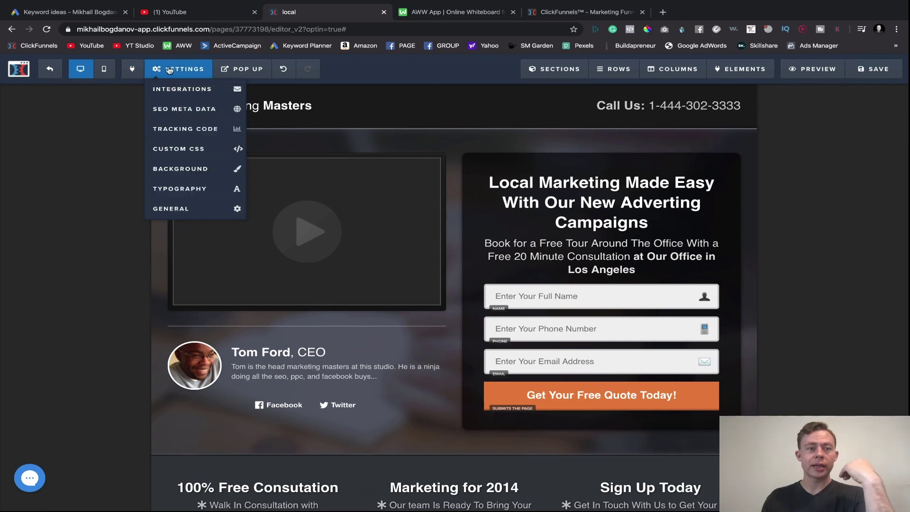
pyautogui.click(180, 190)
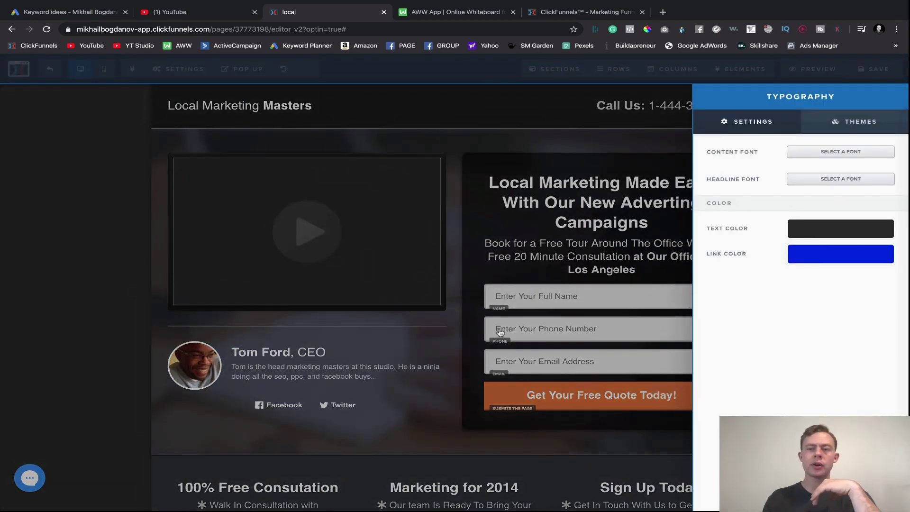
pyautogui.click(826, 152)
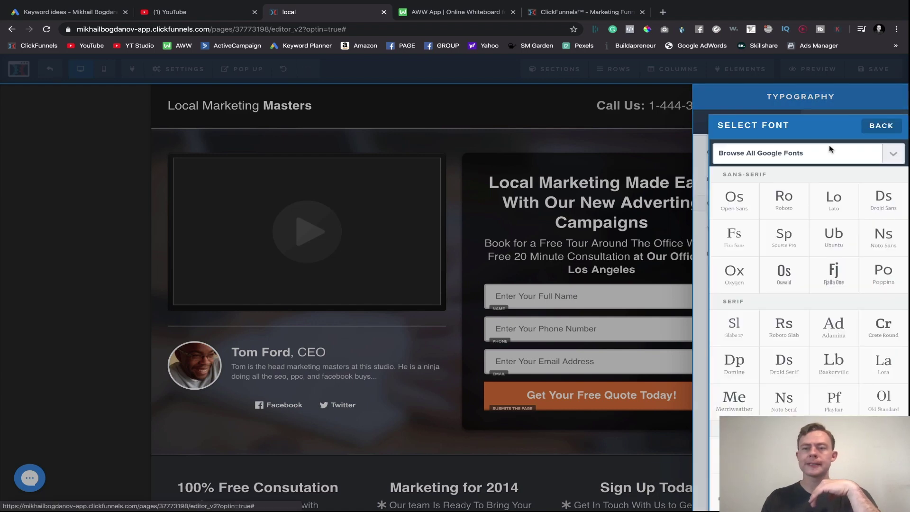
pyautogui.click(733, 207)
pyautogui.click(516, 316)
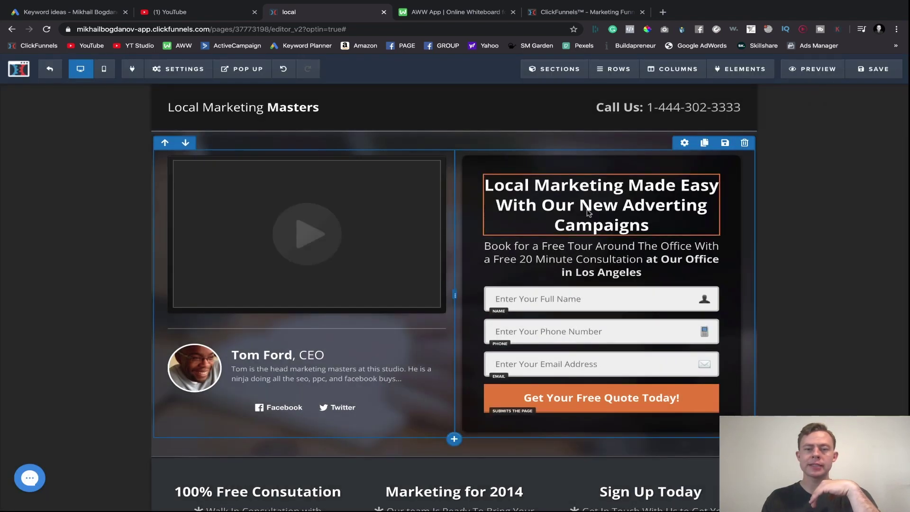
pyautogui.scroll(-3, 496, 324)
pyautogui.scroll(3, 581, 386)
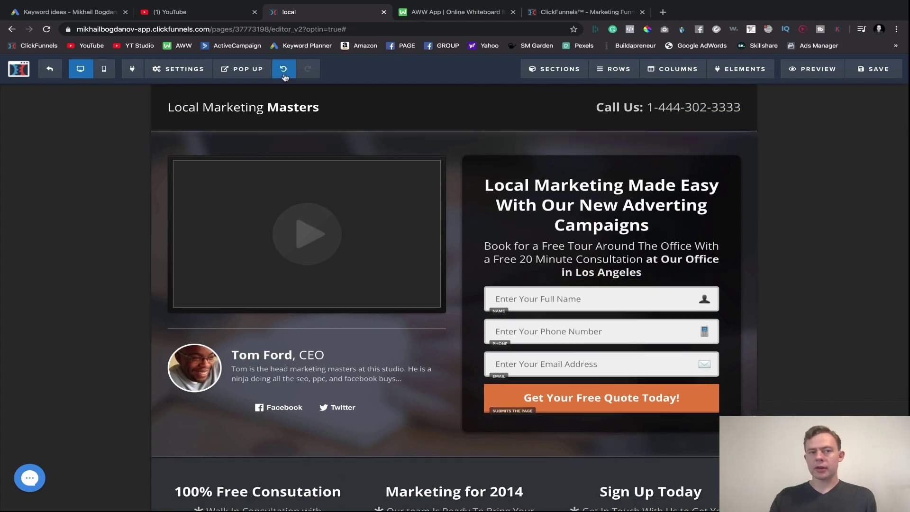
# - Look at the page's general settings, then close them
pyautogui.click(186, 67)
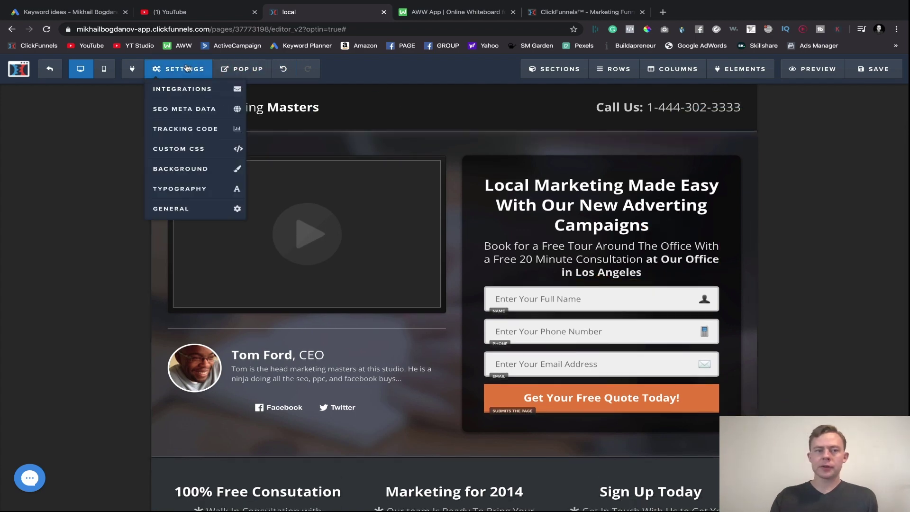
pyautogui.click(178, 209)
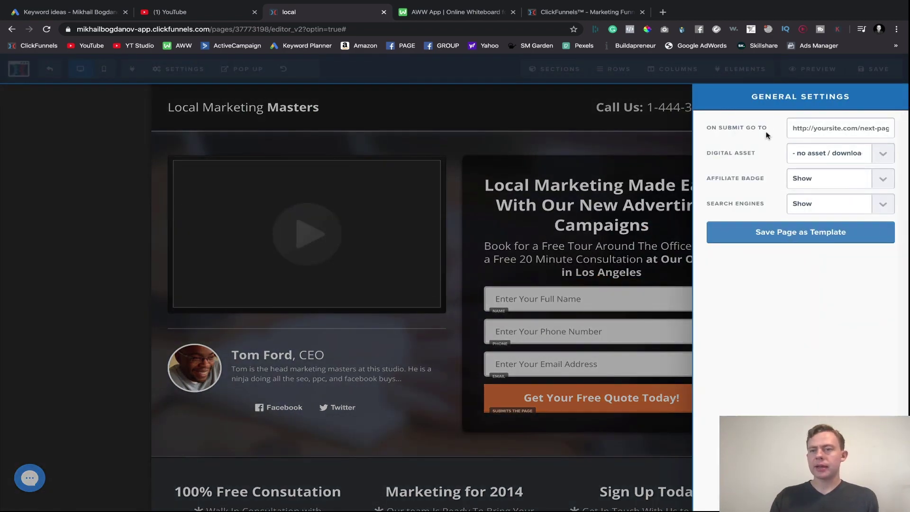
pyautogui.click(622, 232)
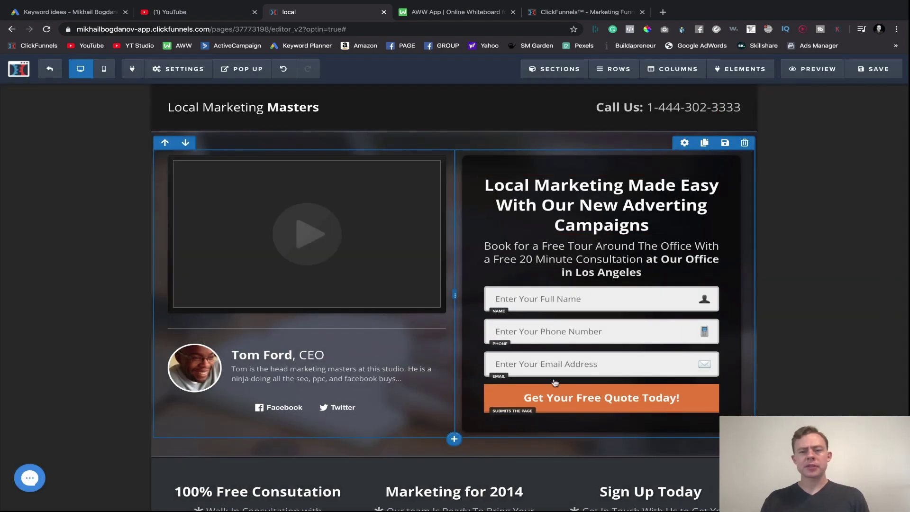
# - Try the quote button's scroll-to-section, next step, URL, Facebook optin and popup actions
pyautogui.click(561, 407)
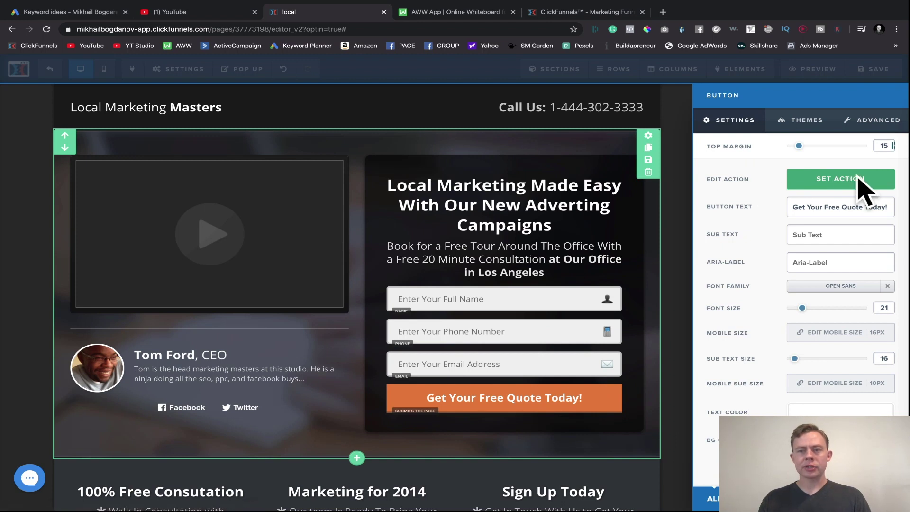
pyautogui.click(858, 182)
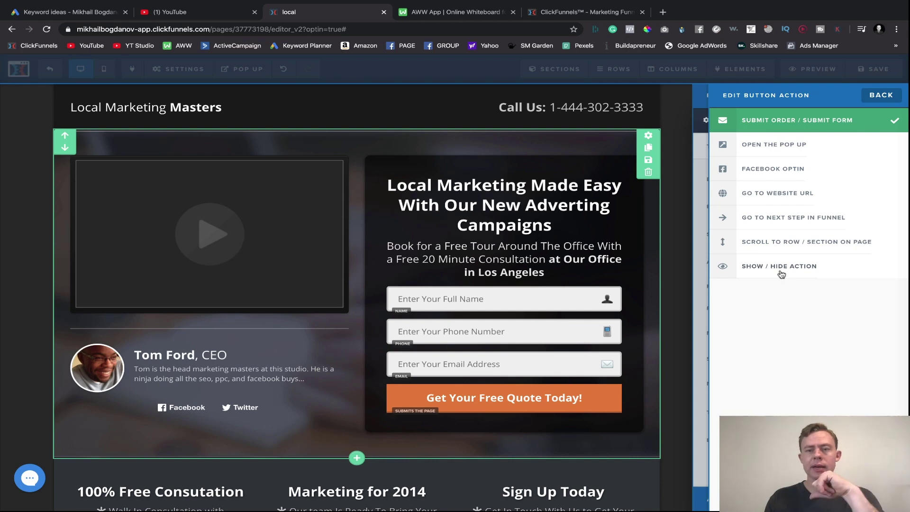
pyautogui.click(757, 244)
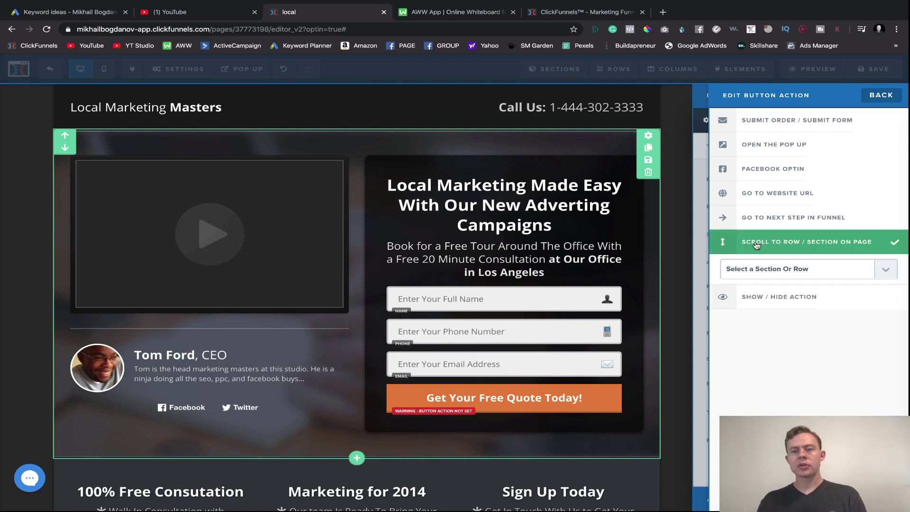
pyautogui.click(777, 276)
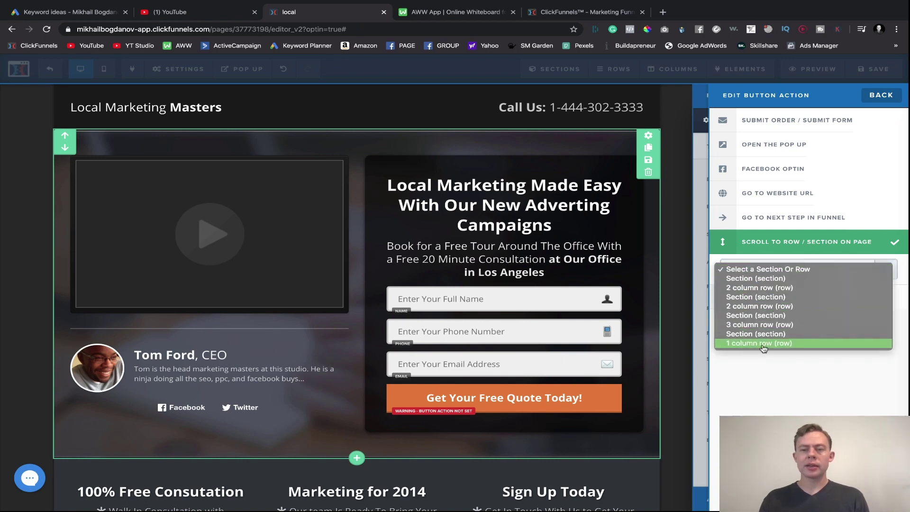
pyautogui.click(737, 266)
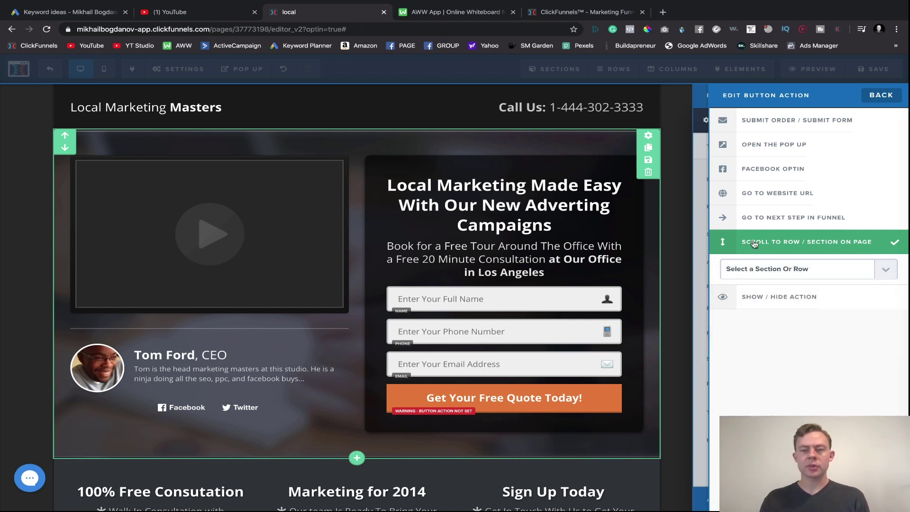
pyautogui.click(768, 222)
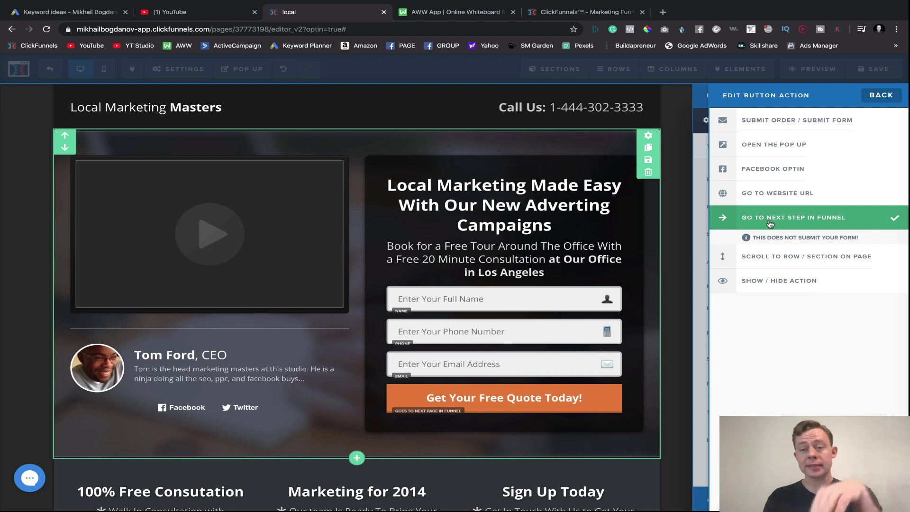
pyautogui.click(778, 197)
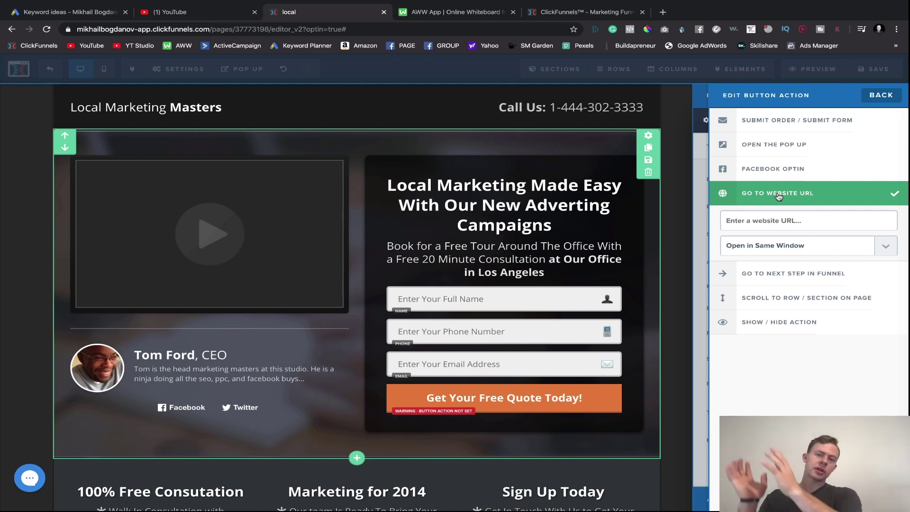
pyautogui.click(769, 170)
pyautogui.click(761, 147)
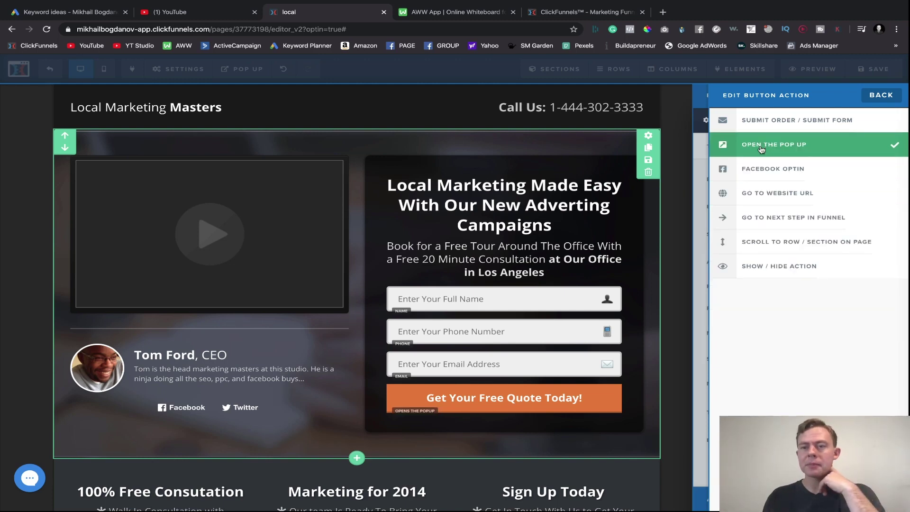
pyautogui.click(424, 147)
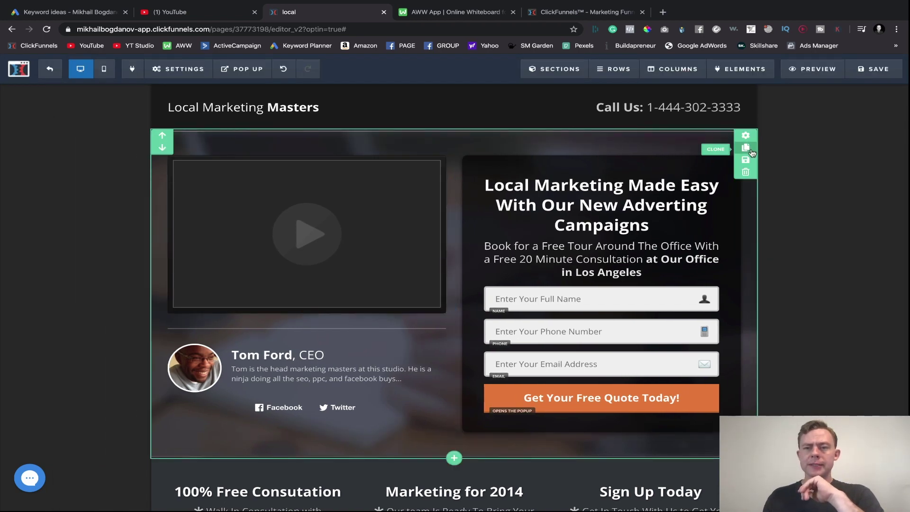
# - Set the Get Your Free Quote Today! button's action to Submit Order / Submit Form
pyautogui.click(615, 239)
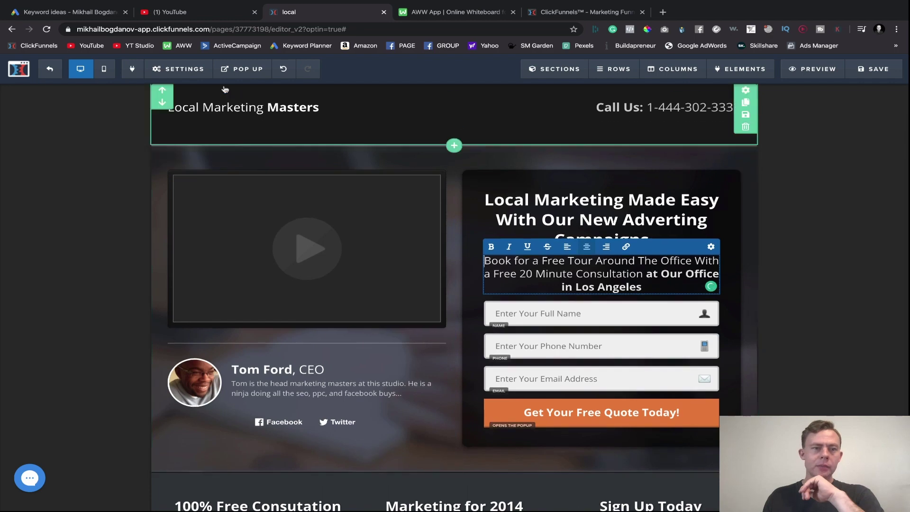
pyautogui.click(185, 72)
pyautogui.click(184, 171)
pyautogui.click(622, 398)
pyautogui.click(858, 176)
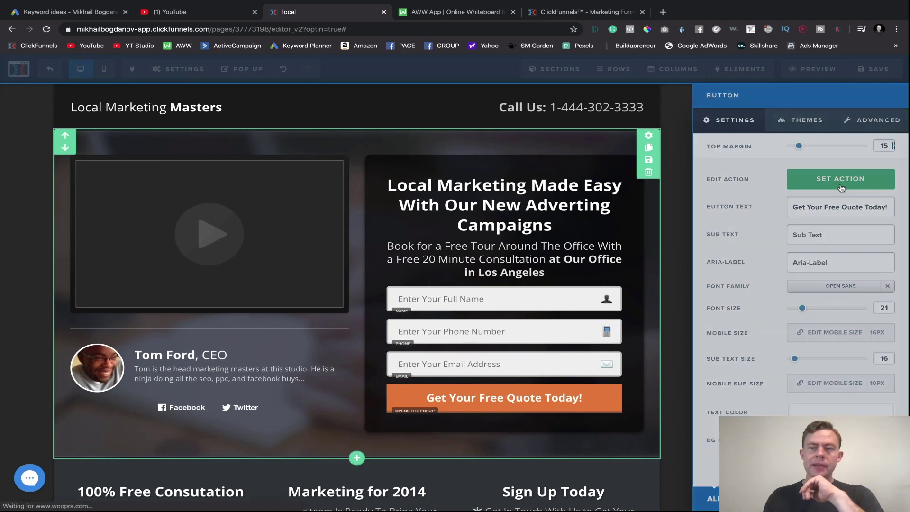
pyautogui.click(809, 130)
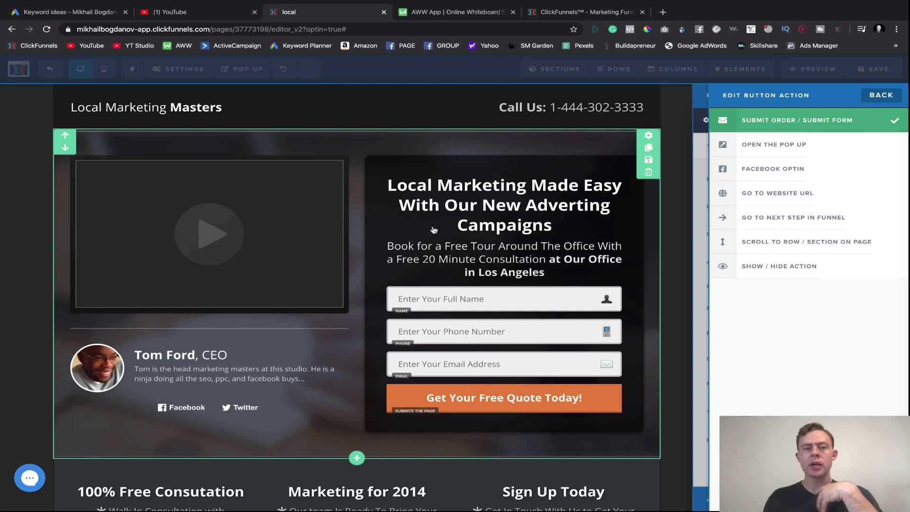
pyautogui.click(433, 230)
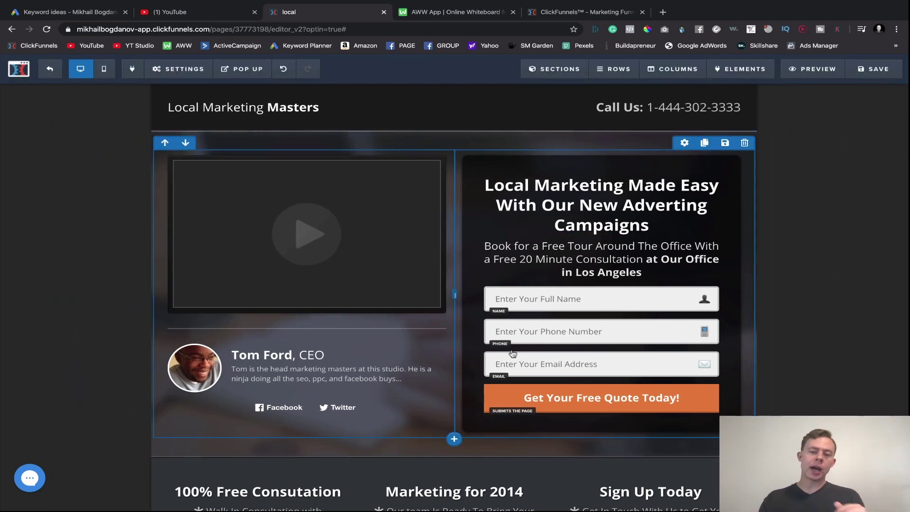
# - Open General settings and check the Digital Asset dropdown, leaving 'no asset / download'
pyautogui.click(185, 76)
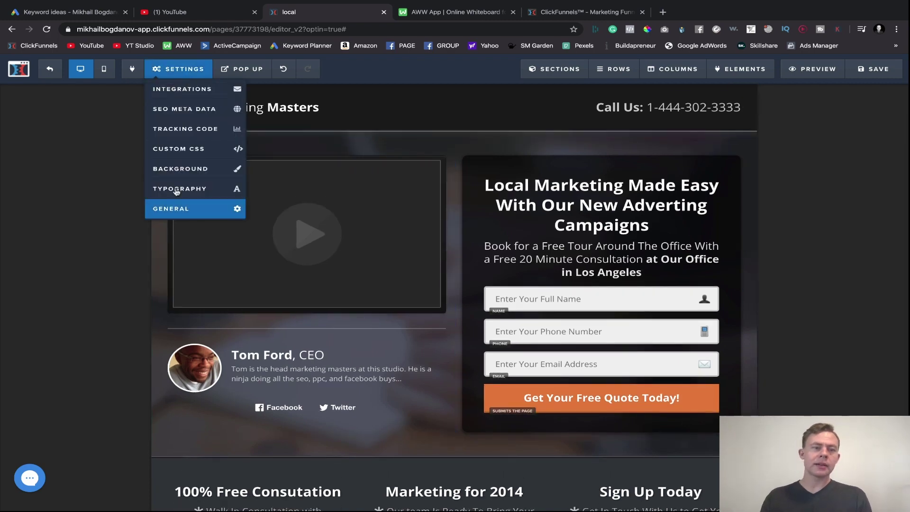
pyautogui.click(178, 208)
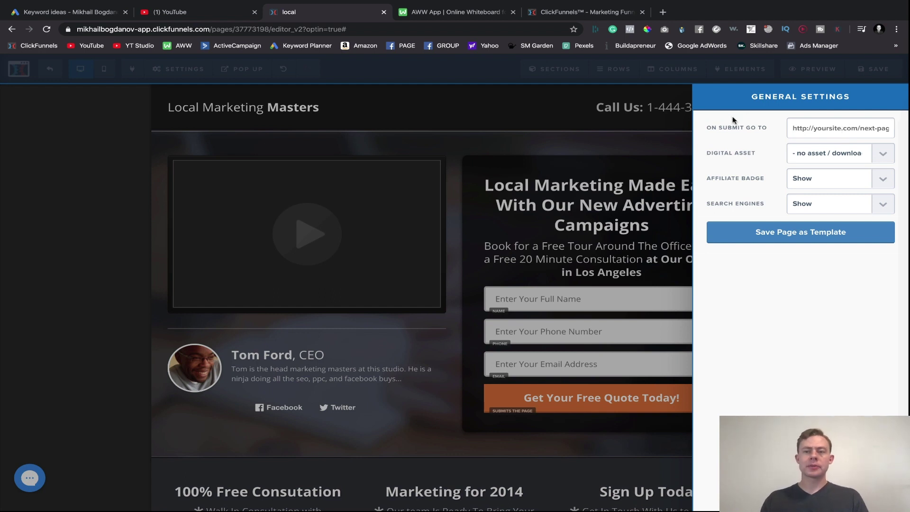
pyautogui.click(810, 151)
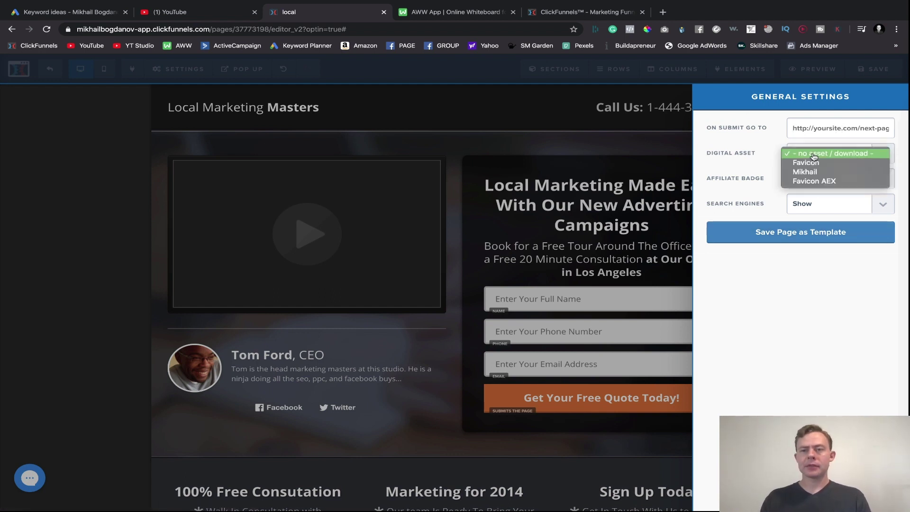
pyautogui.click(686, 165)
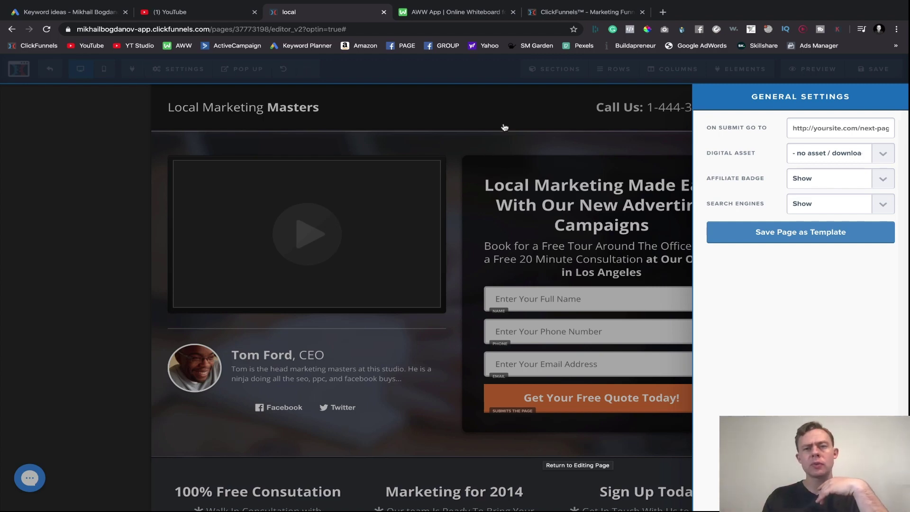
# - In the ClickFunnels tab, go through Account Settings to the Digital Assets list
pyautogui.click(559, 12)
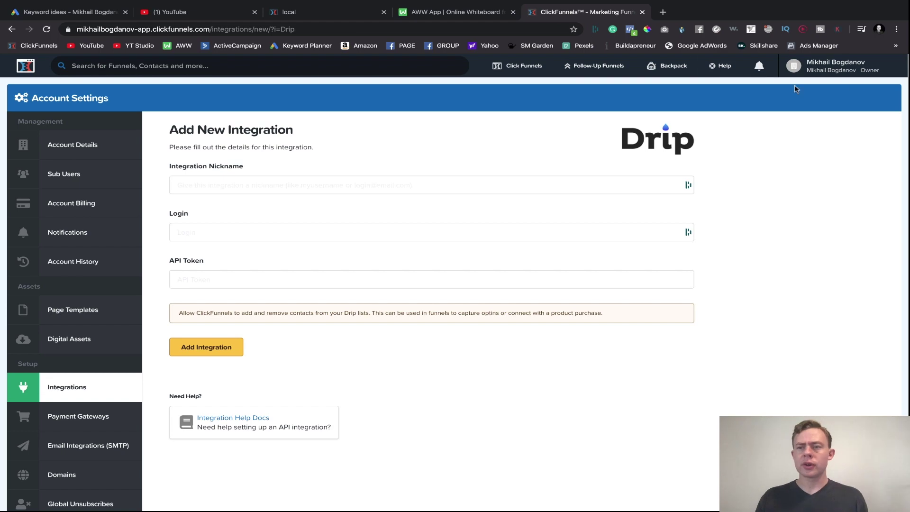
pyautogui.click(834, 65)
pyautogui.click(813, 106)
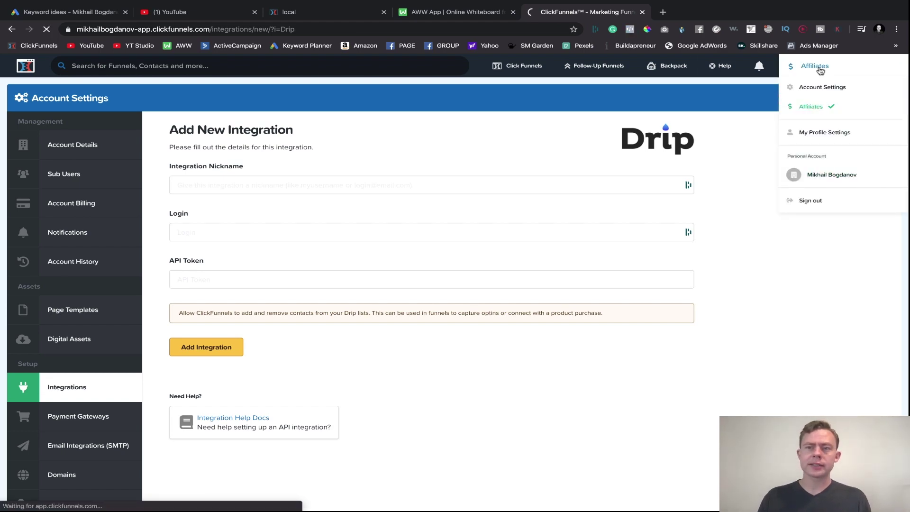
pyautogui.hscroll(-5, 775, 70)
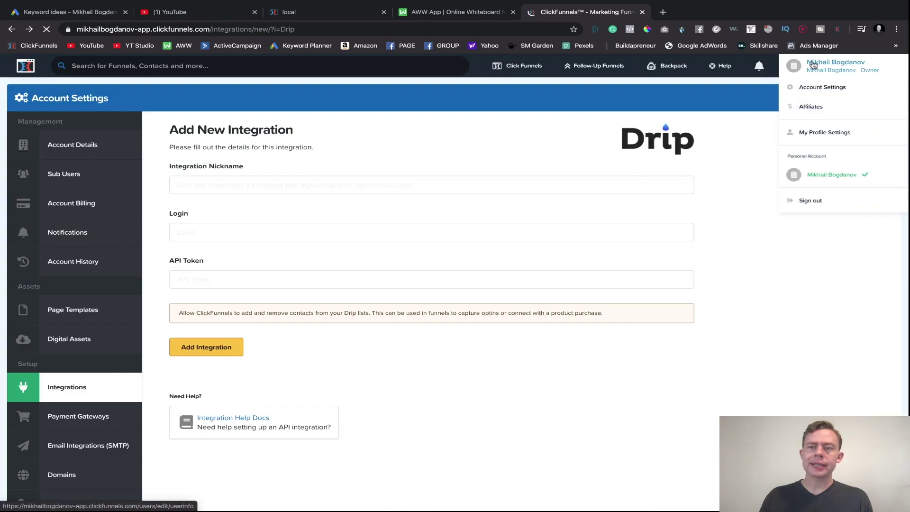
pyautogui.click(822, 87)
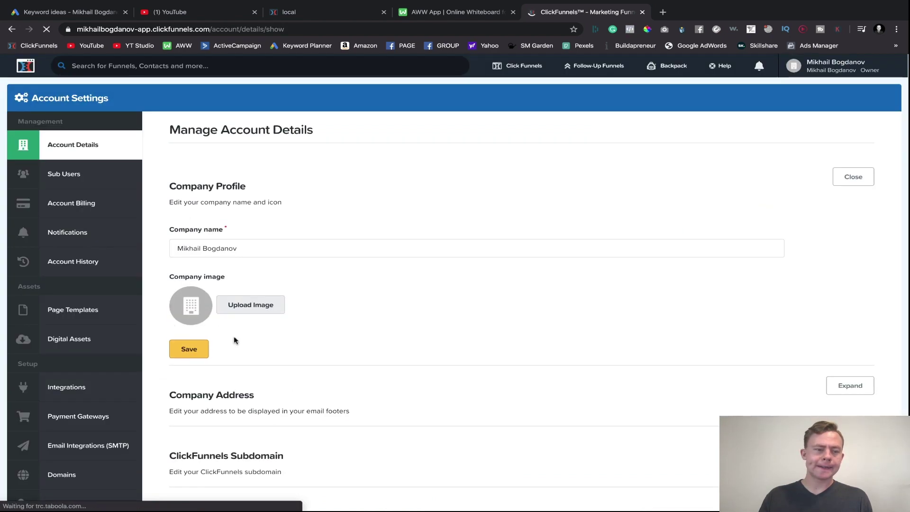
pyautogui.scroll(-2, 234, 340)
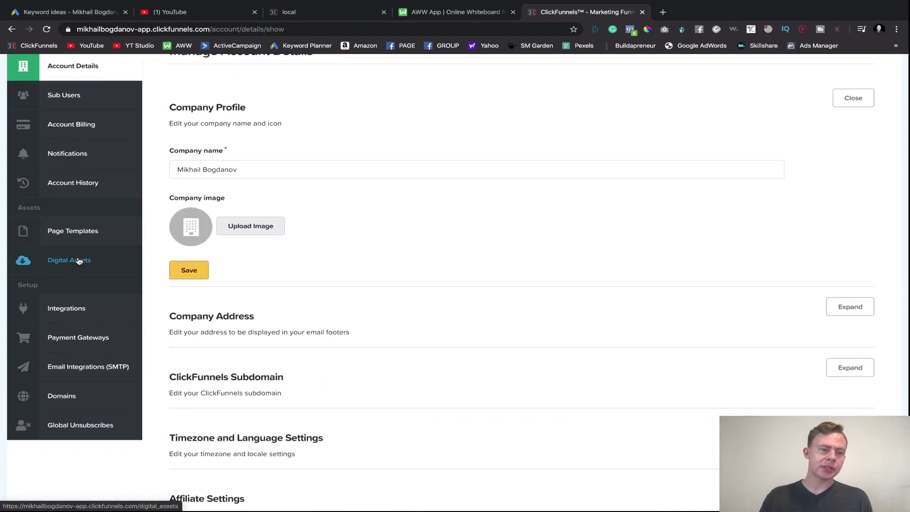
pyautogui.scroll(2, 78, 348)
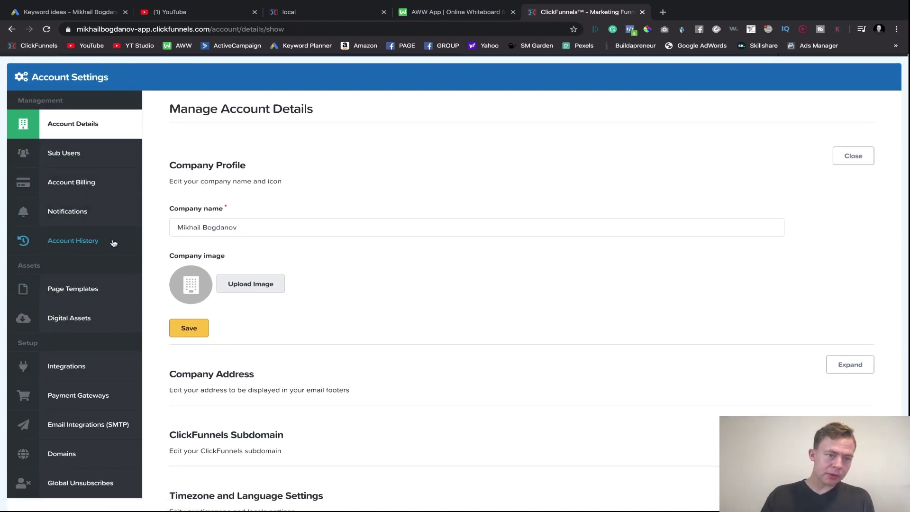
pyautogui.click(79, 321)
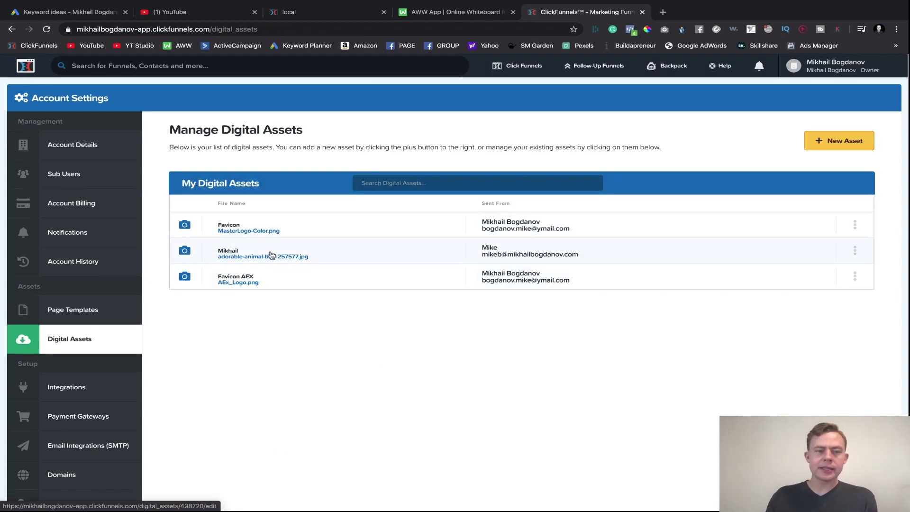
# - Open the Favicon asset and preview its logo file URL in a new browser tab
pyautogui.click(242, 228)
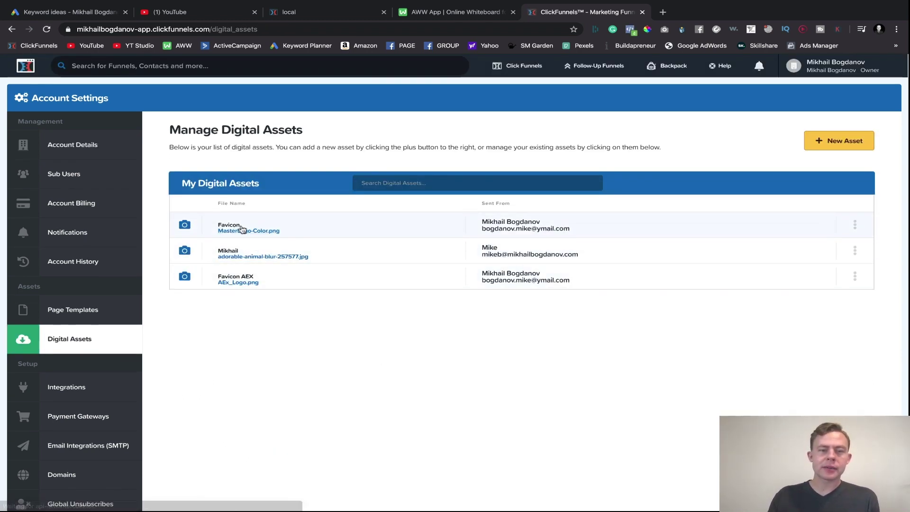
pyautogui.click(241, 231)
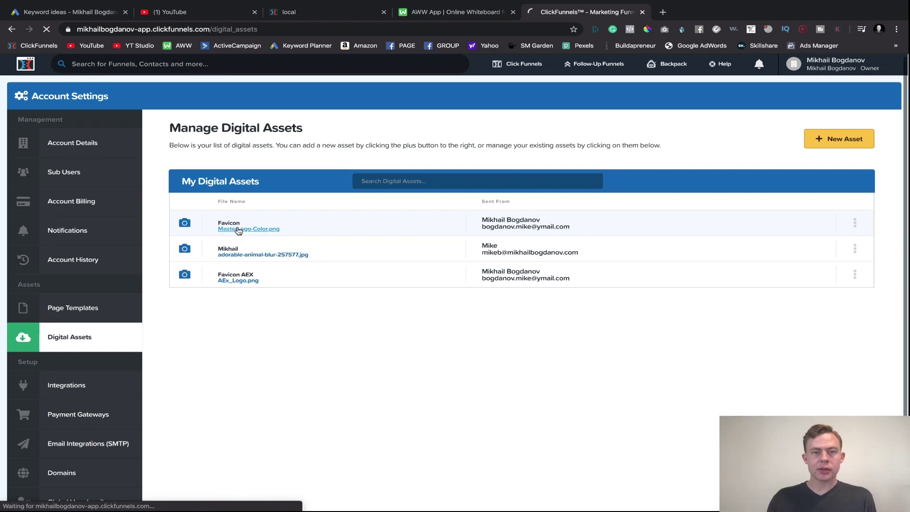
pyautogui.click(371, 213)
pyautogui.tripleClick(371, 214)
pyautogui.hotkey('ctrl', 'c')
pyautogui.click(662, 13)
pyautogui.hotkey('ctrl', 'v')
pyautogui.press('Return')
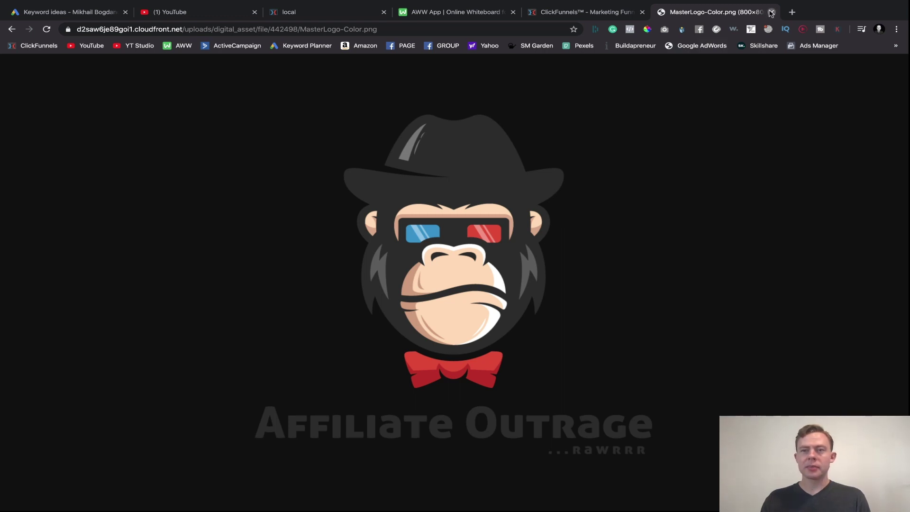
pyautogui.click(771, 12)
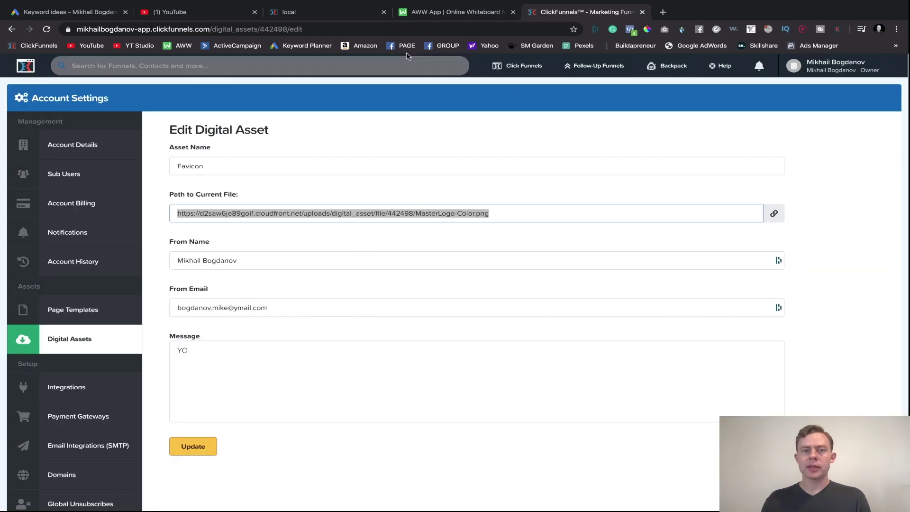
# - Glance at the funnel sketch on the whiteboard, then return to the Digital Assets list
pyautogui.click(443, 16)
pyautogui.click(565, 7)
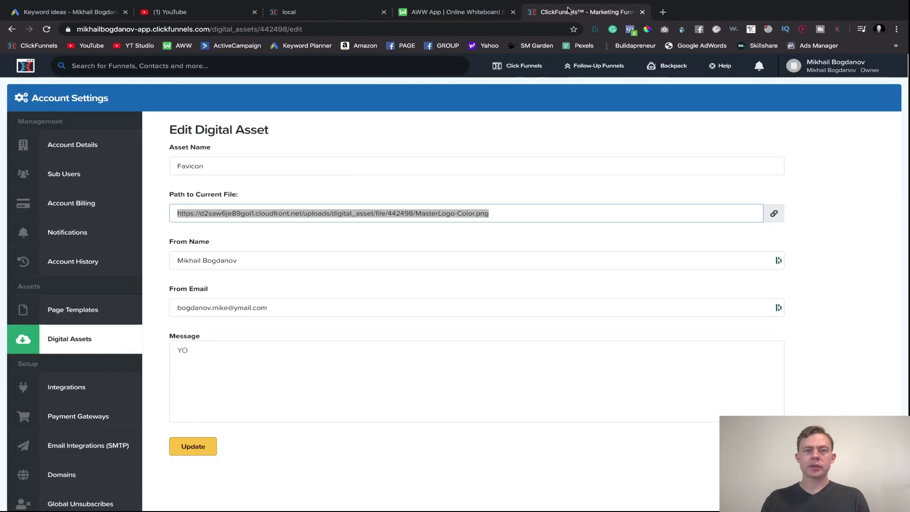
pyautogui.click(451, 14)
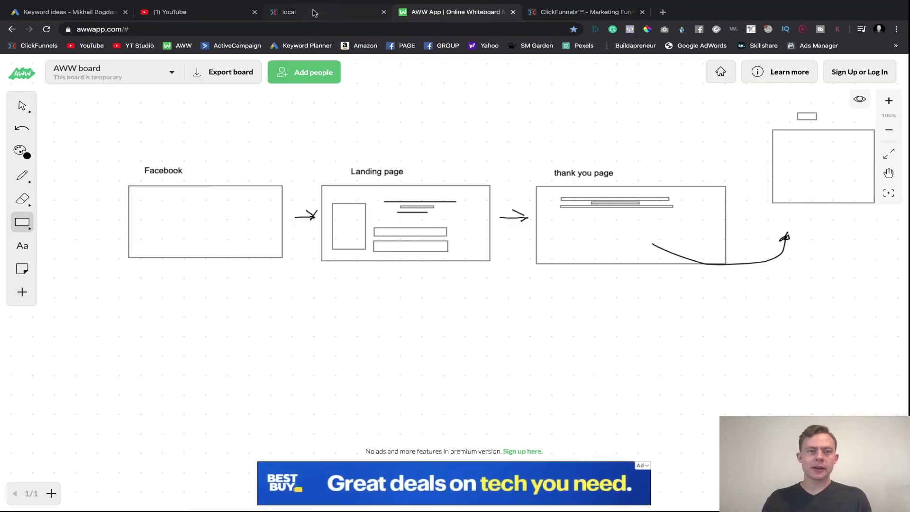
pyautogui.click(314, 14)
pyautogui.click(579, 13)
pyautogui.hscroll(-5, 483, 147)
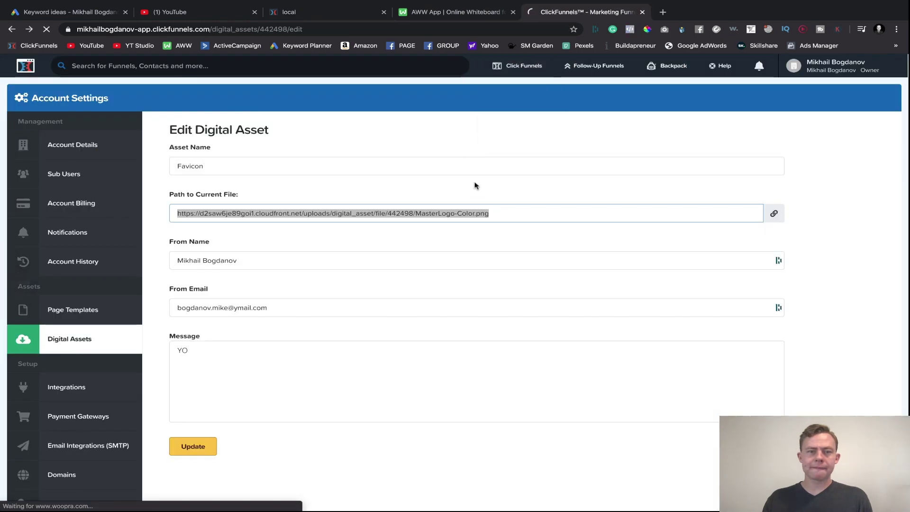
pyautogui.click(336, 11)
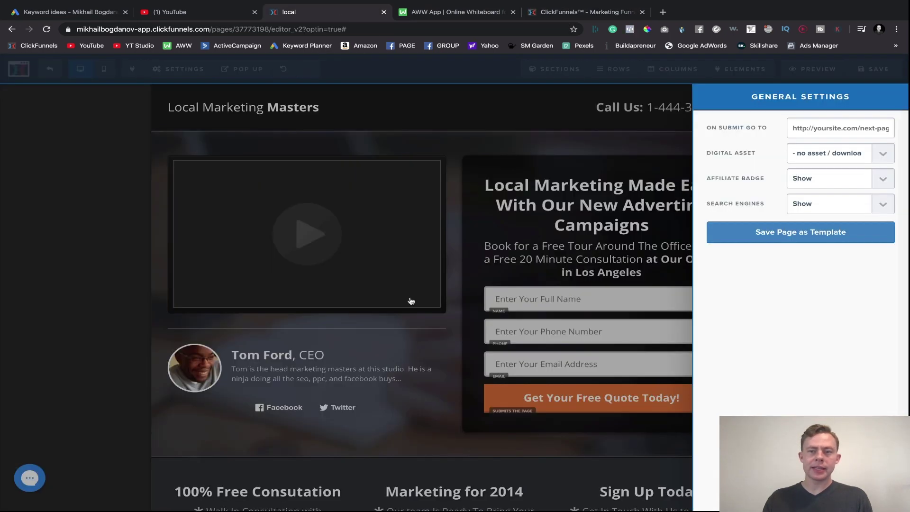
# - Attach the Favicon digital asset and keep the affiliate badge shown, then save and preview the page
pyautogui.click(807, 153)
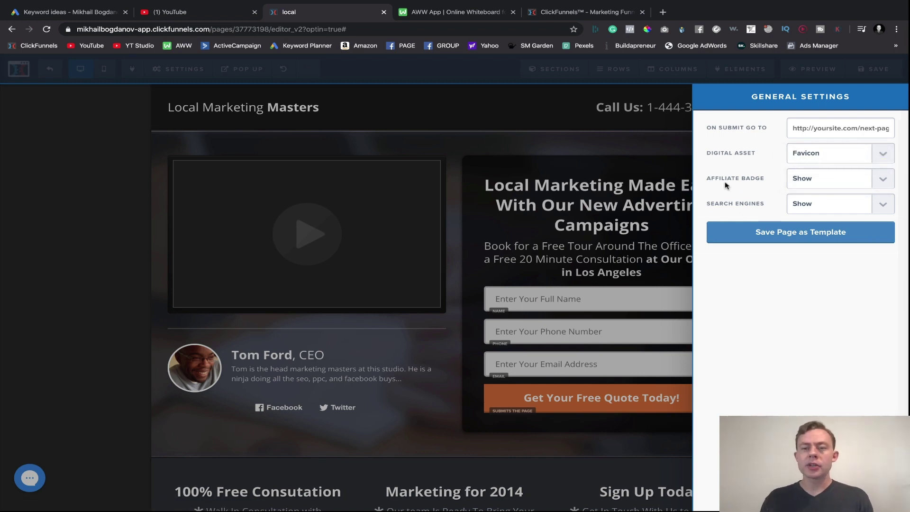
pyautogui.click(800, 184)
pyautogui.click(582, 303)
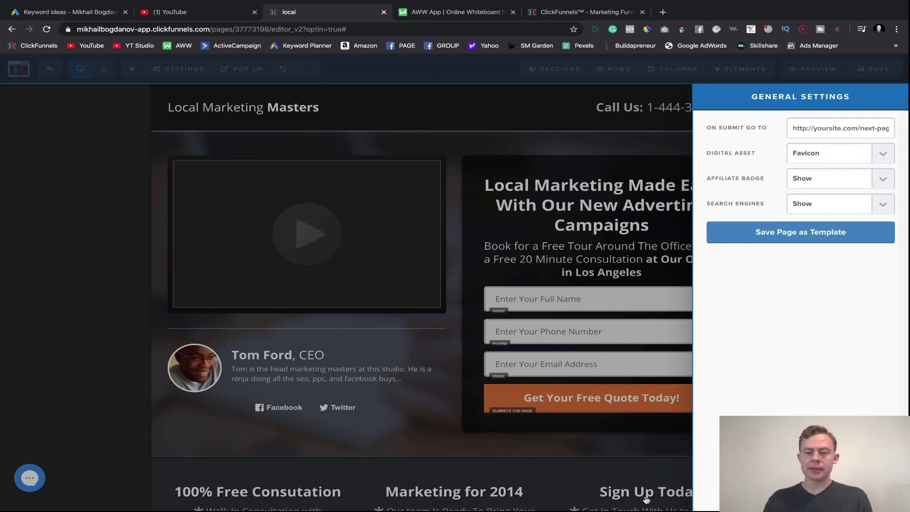
pyautogui.click(673, 486)
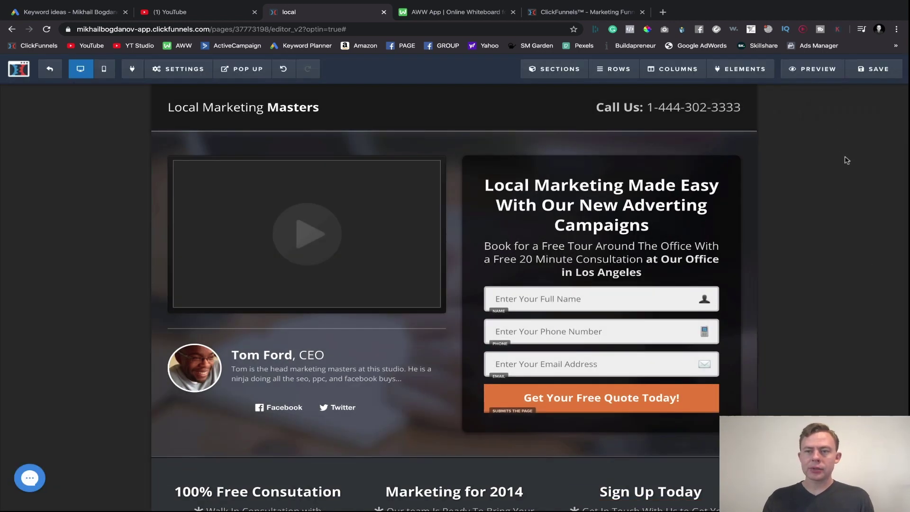
pyautogui.click(872, 71)
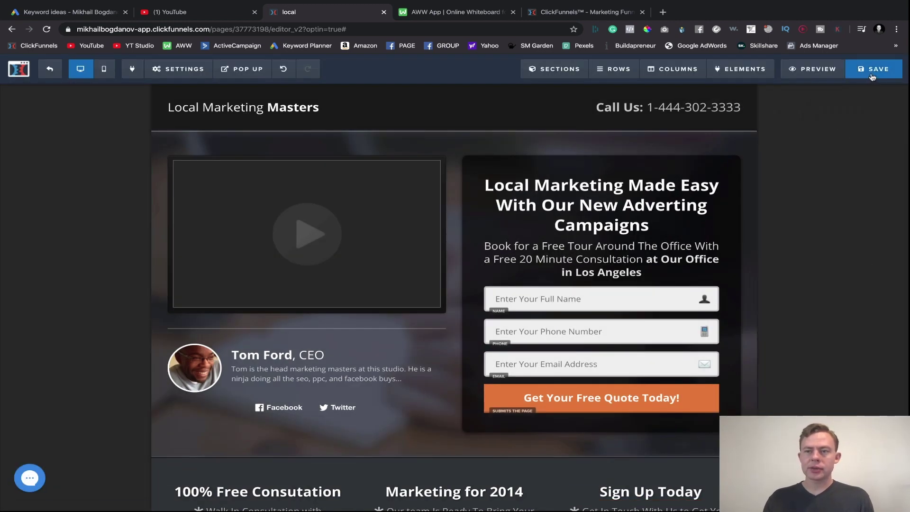
pyautogui.click(799, 71)
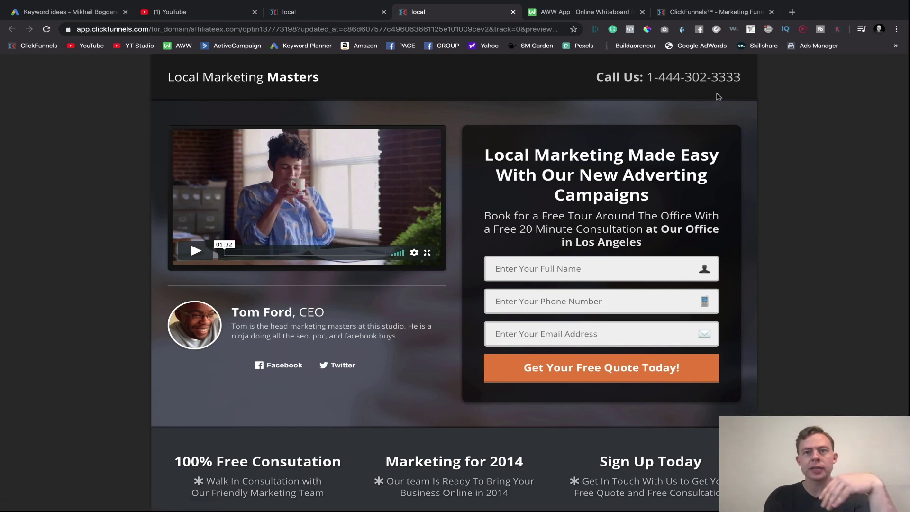
# - Look over the Local Marketing Masters preview and the Digital Assets tab, then close the preview
pyautogui.click(701, 13)
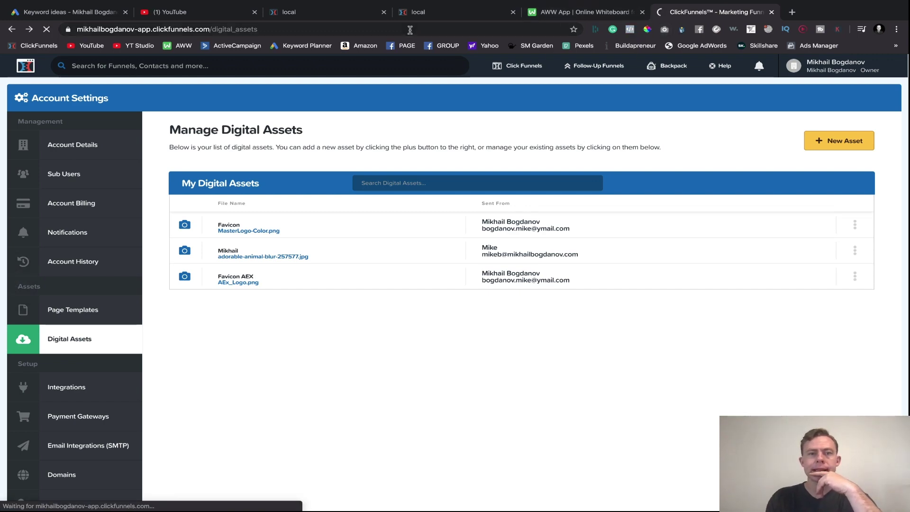
pyautogui.click(418, 13)
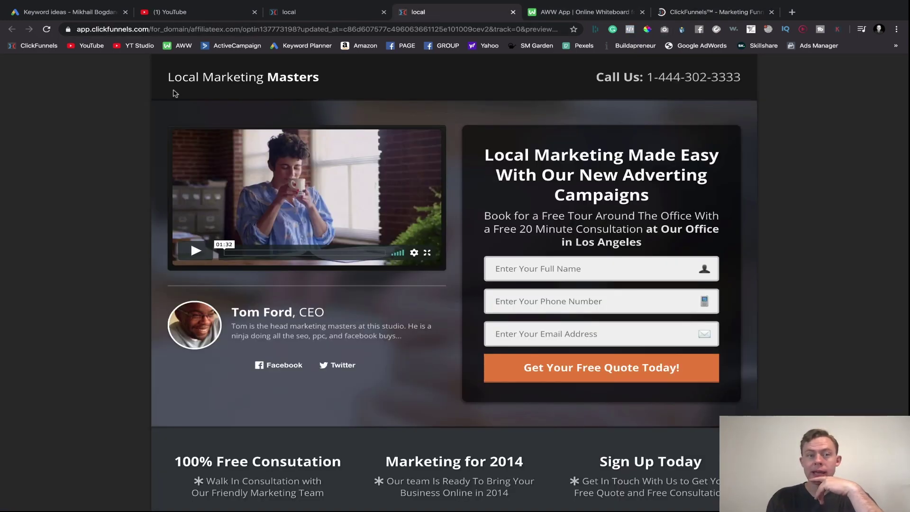
pyautogui.scroll(2, 112, 96)
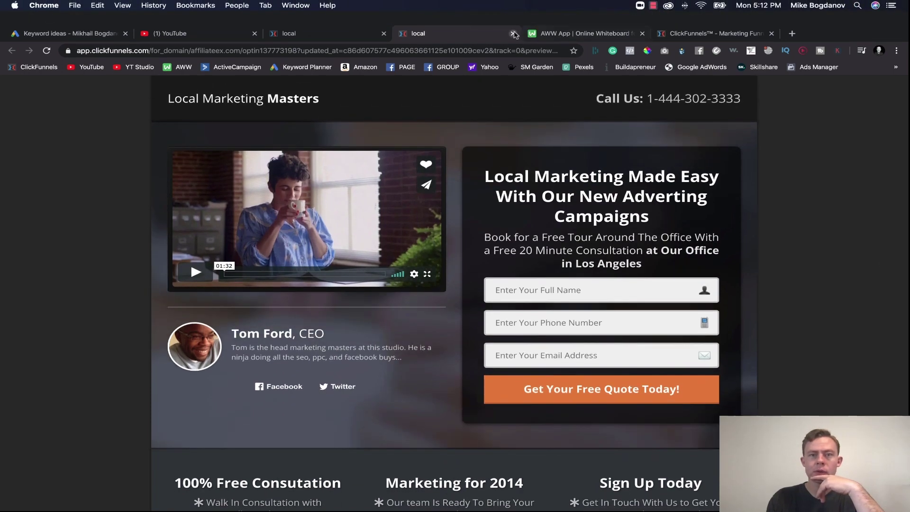
pyautogui.click(514, 34)
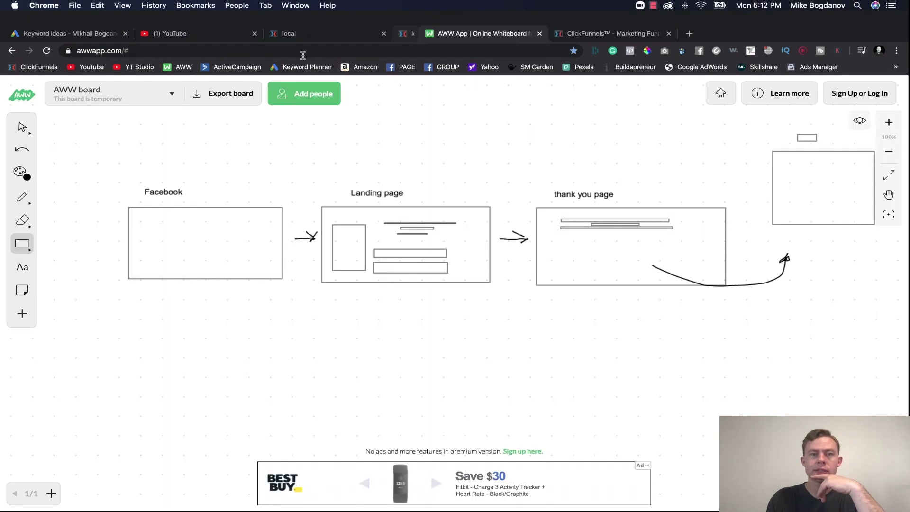
# - Set Search Engines to Hide in the optin page's General Settings
pyautogui.click(327, 33)
pyautogui.moveTo(244, 104)
pyautogui.moveTo(180, 69)
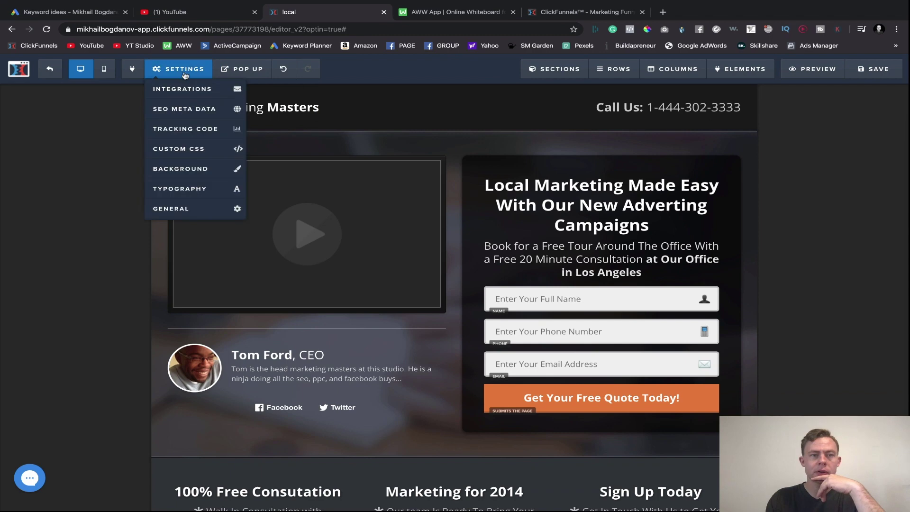
pyautogui.click(176, 208)
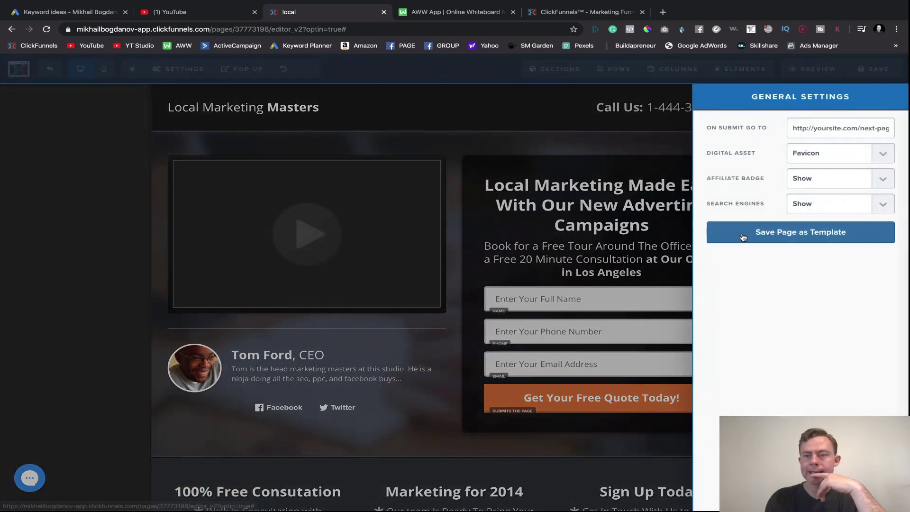
pyautogui.click(828, 209)
pyautogui.click(823, 212)
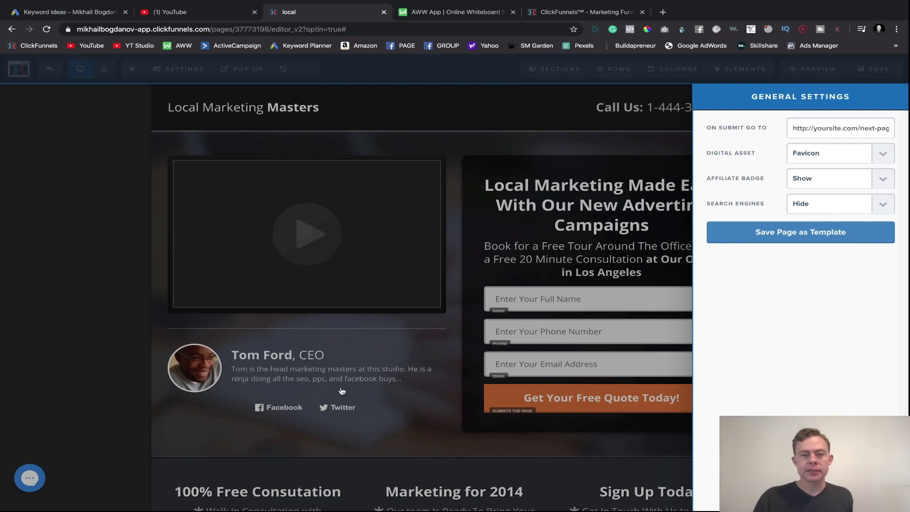
# - On the whiteboard sketch, draw a curved arrow from Facebook toward the thank you page
pyautogui.click(421, 14)
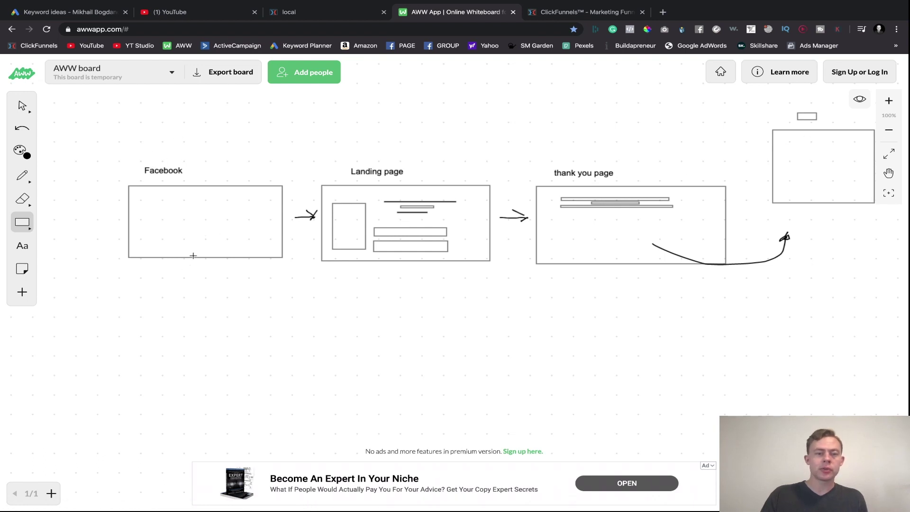
pyautogui.click(22, 176)
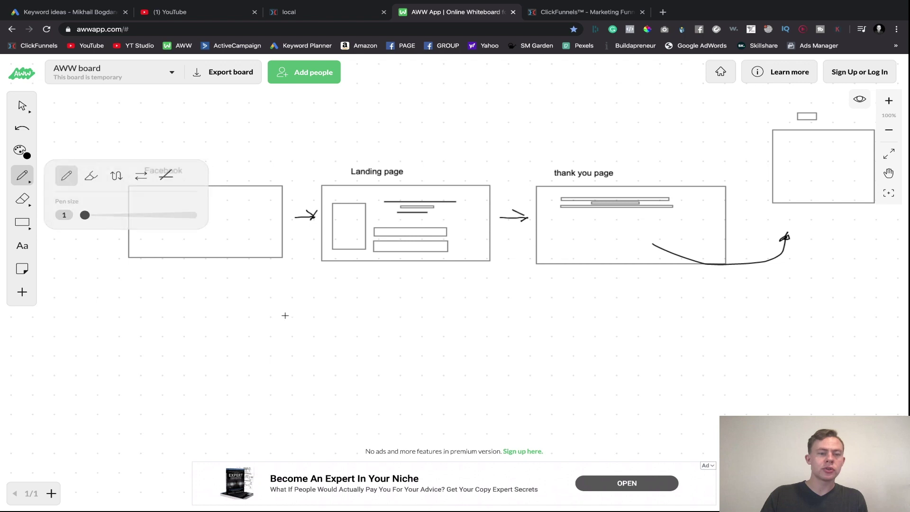
pyautogui.moveTo(267, 282); pyautogui.dragTo(389, 354)
pyautogui.moveTo(440, 365); pyautogui.dragTo(626, 310)
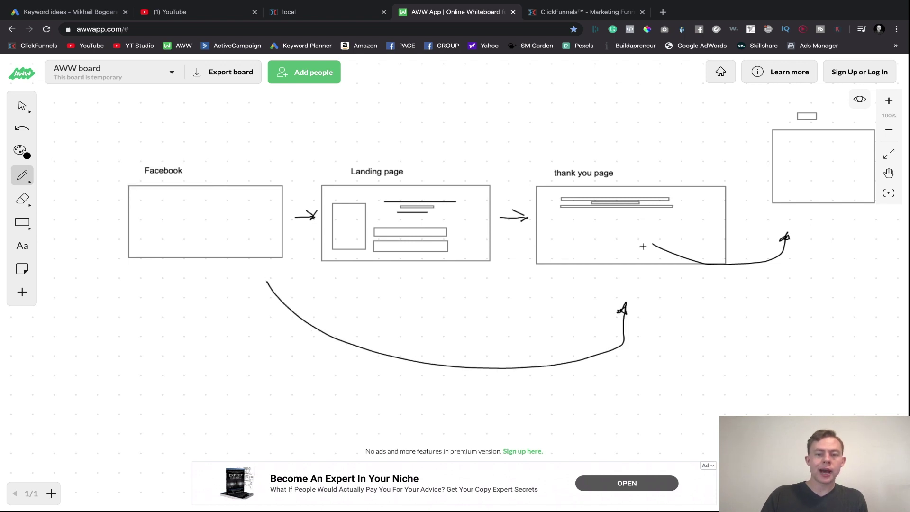
pyautogui.click(290, 10)
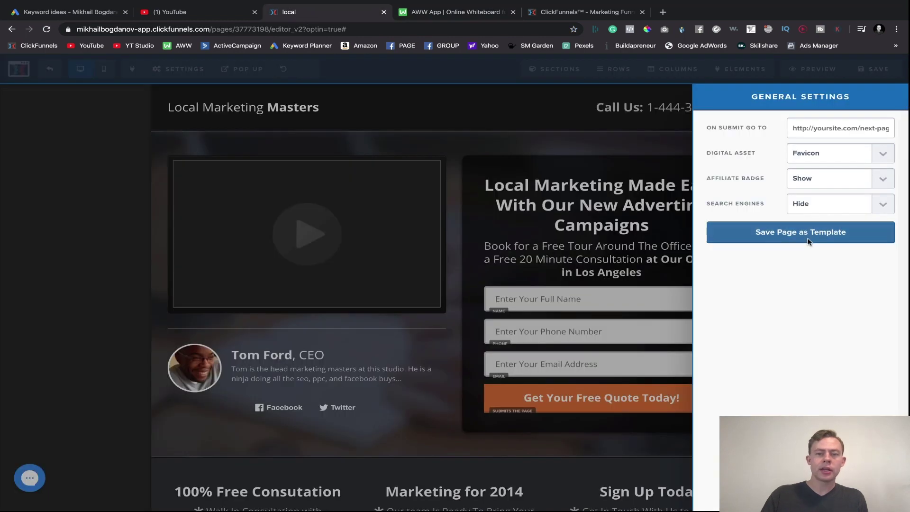
# - Keep Search Engines on Hide and close the General Settings panel
pyautogui.click(853, 209)
pyautogui.click(827, 204)
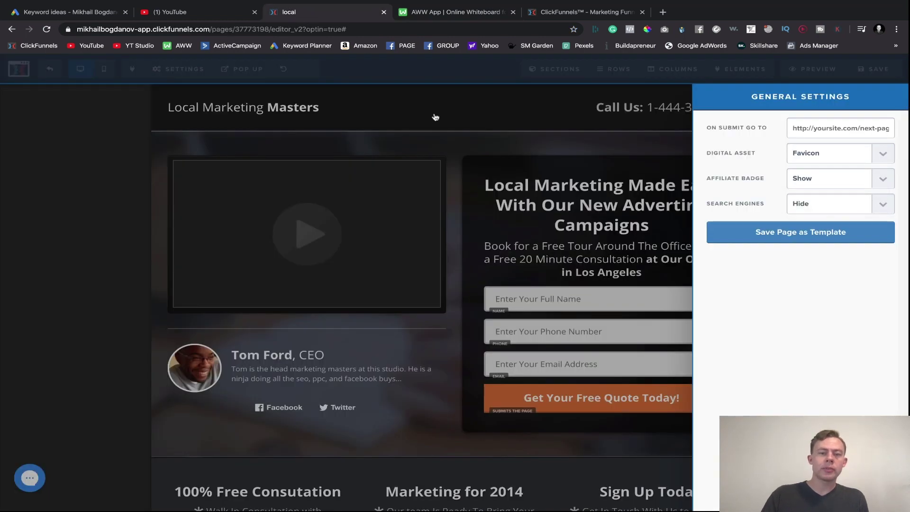
pyautogui.click(503, 216)
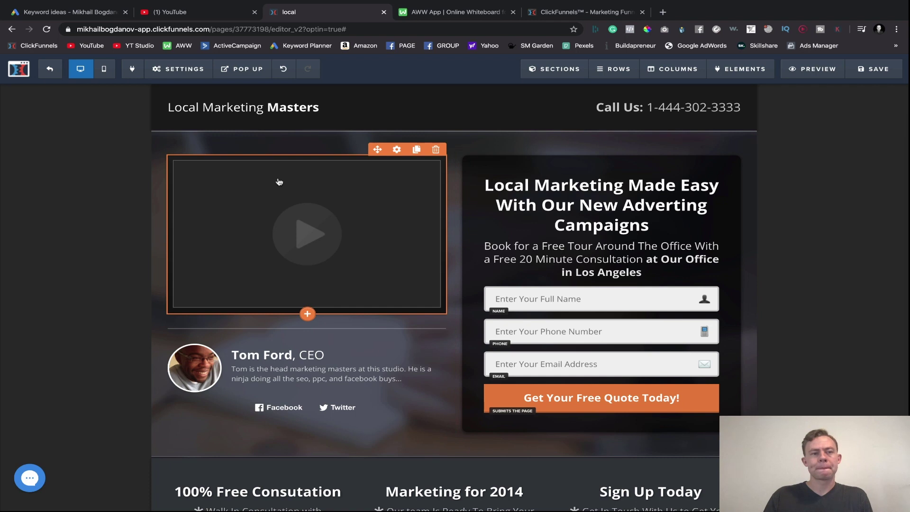
pyautogui.moveTo(246, 65)
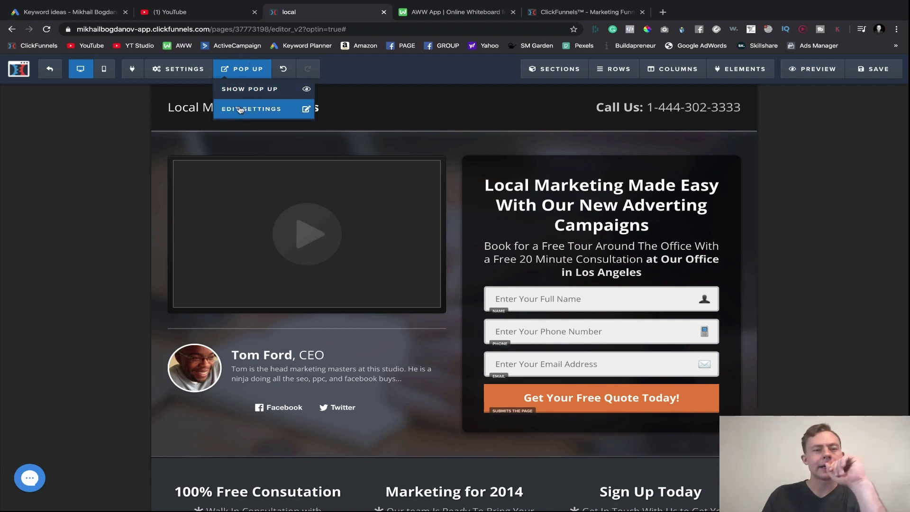
pyautogui.click(241, 91)
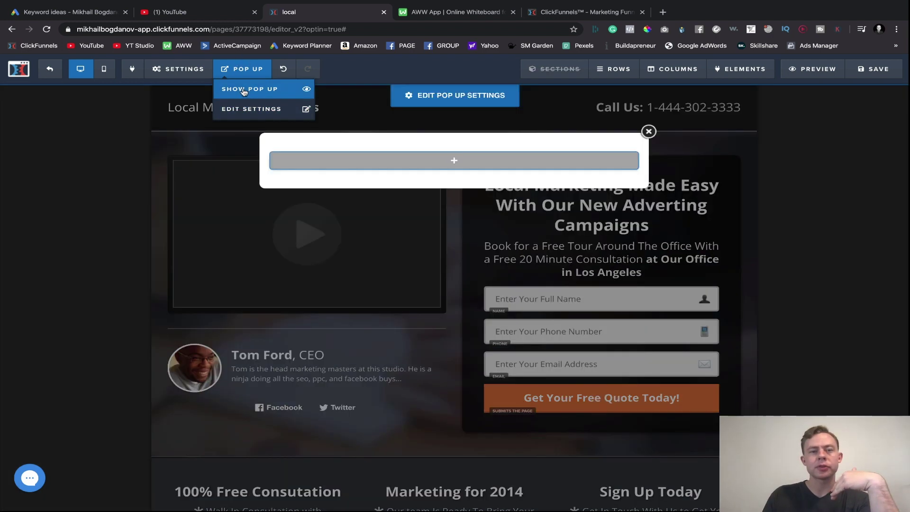
pyautogui.click(466, 163)
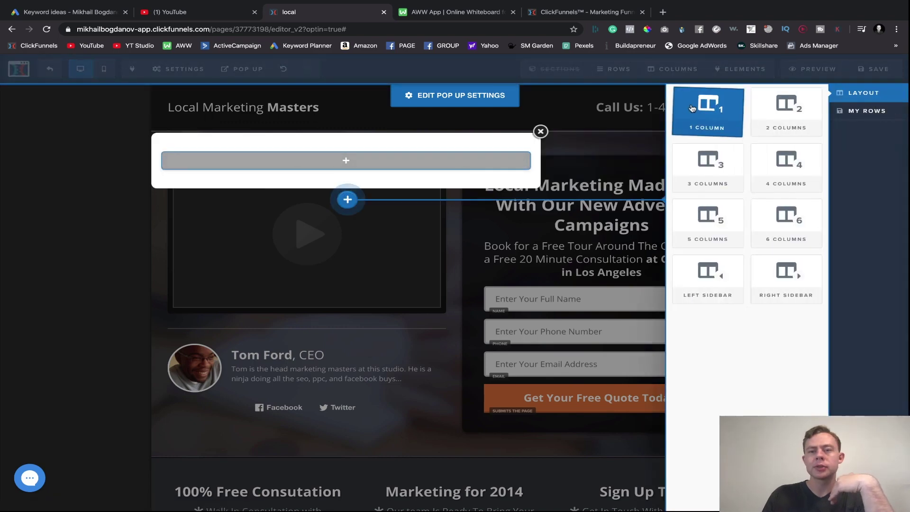
pyautogui.click(700, 116)
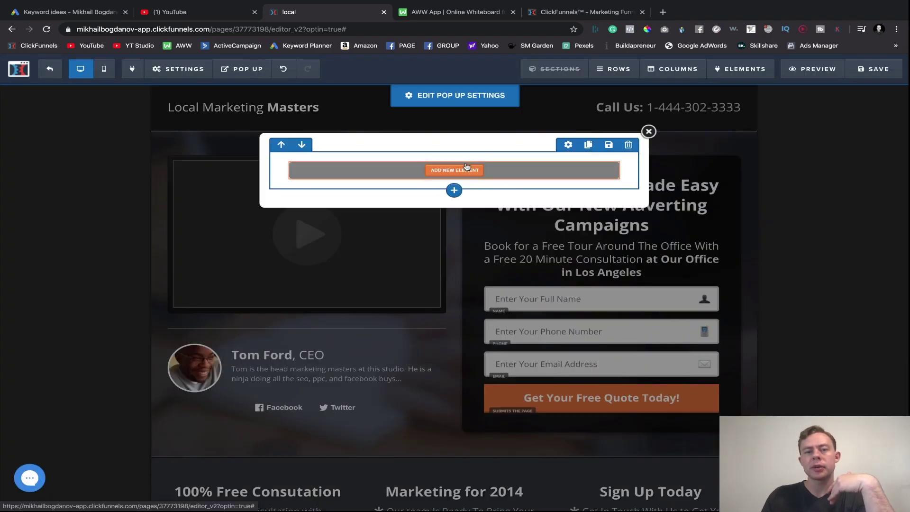
pyautogui.click(454, 170)
pyautogui.click(709, 150)
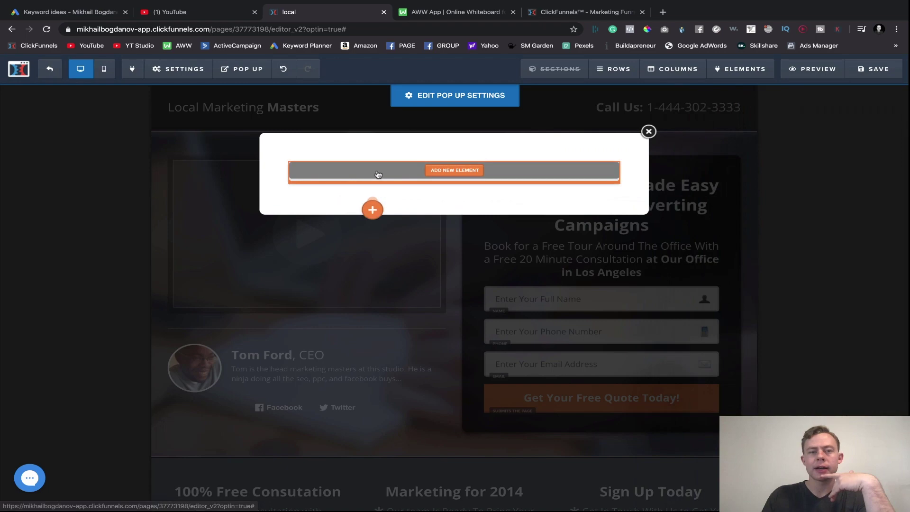
pyautogui.click(453, 185)
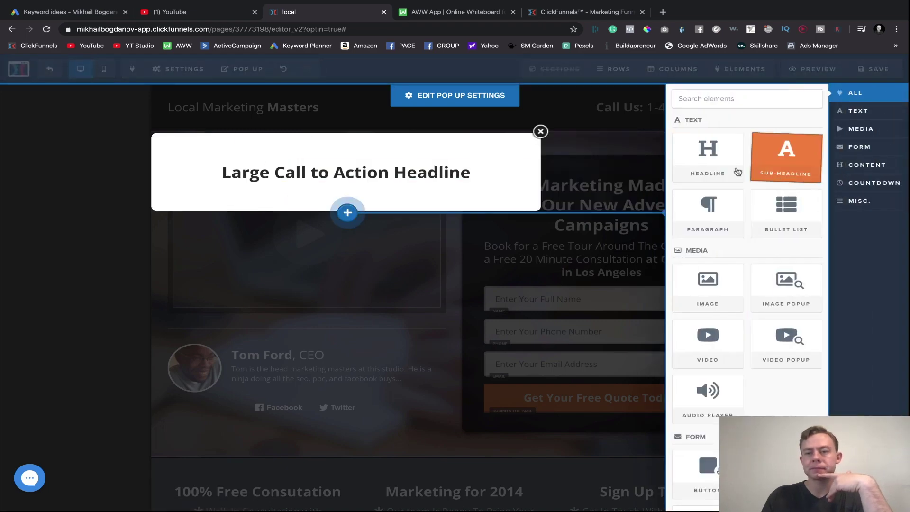
pyautogui.click(402, 236)
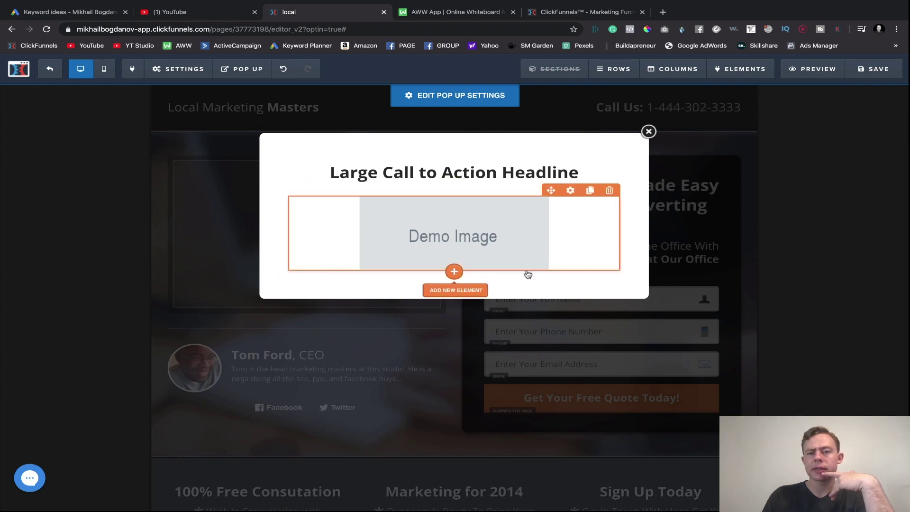
pyautogui.click(453, 271)
pyautogui.moveTo(701, 239); pyautogui.dragTo(420, 263)
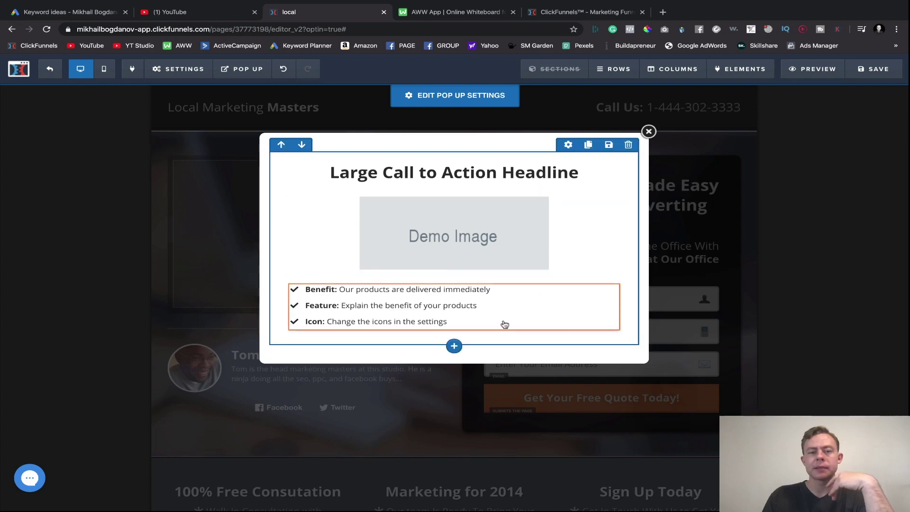
pyautogui.click(790, 266)
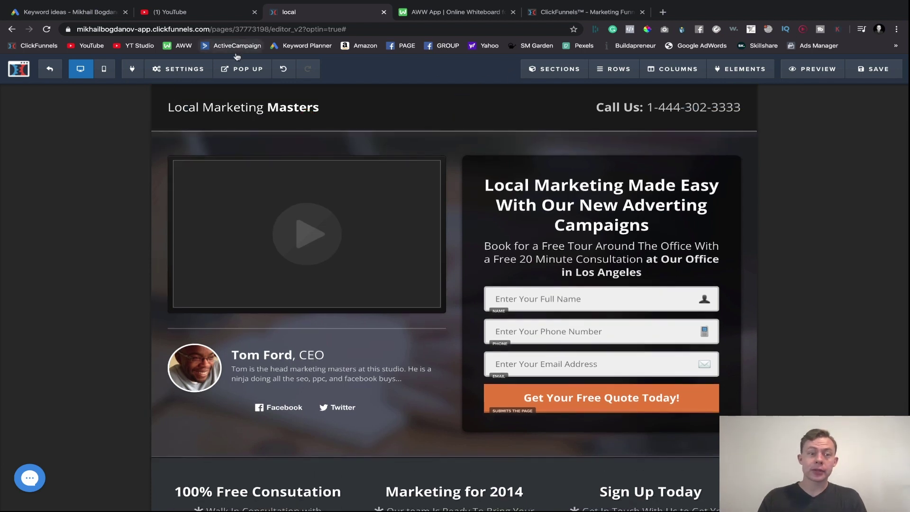
# - Set the pop-up to Show When User Tries To Exit, reduce top/bottom padding to 30, and save
pyautogui.click(250, 109)
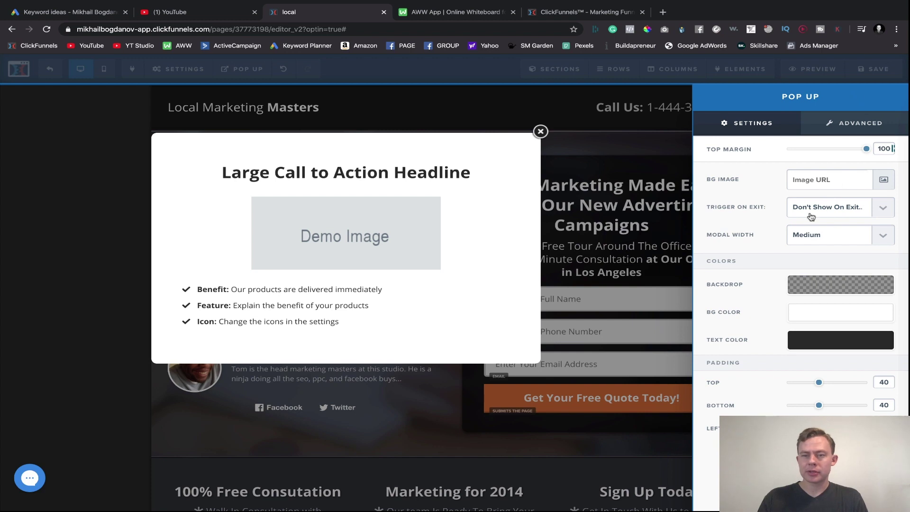
pyautogui.click(830, 213)
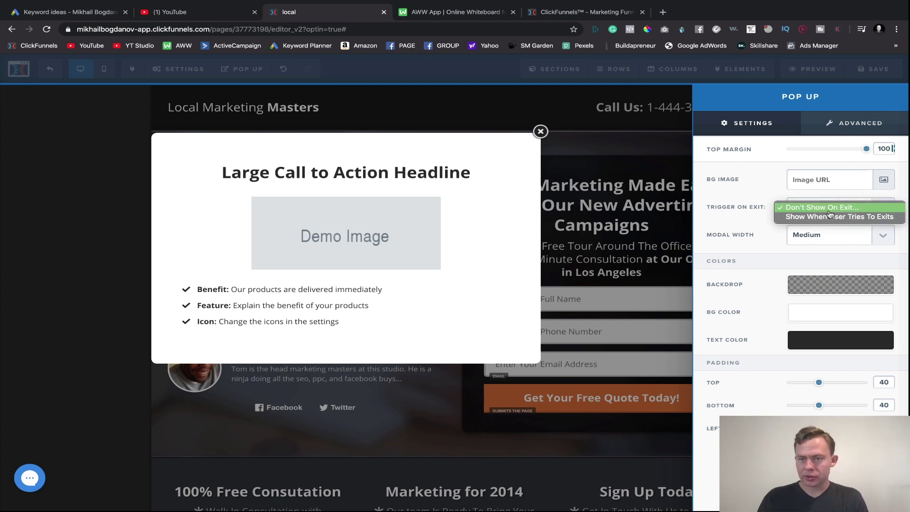
pyautogui.click(828, 218)
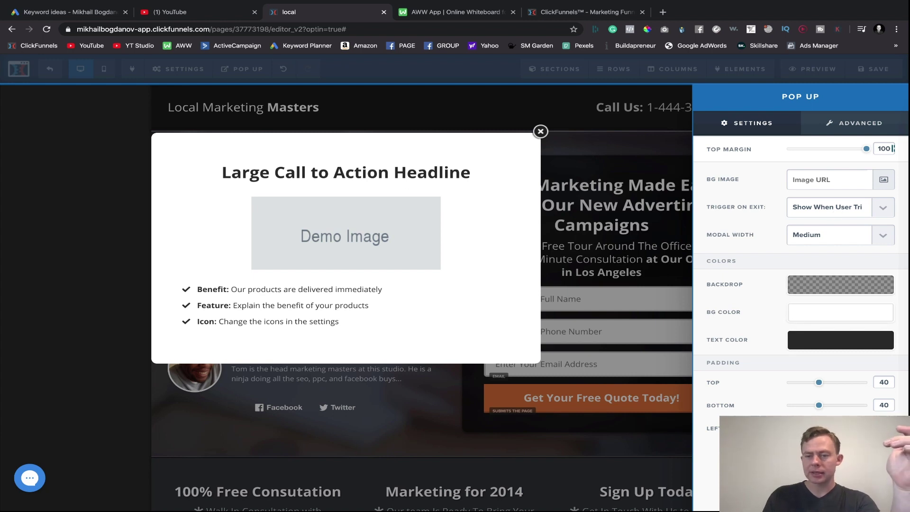
pyautogui.moveTo(819, 382); pyautogui.dragTo(803, 406)
pyautogui.click(650, 343)
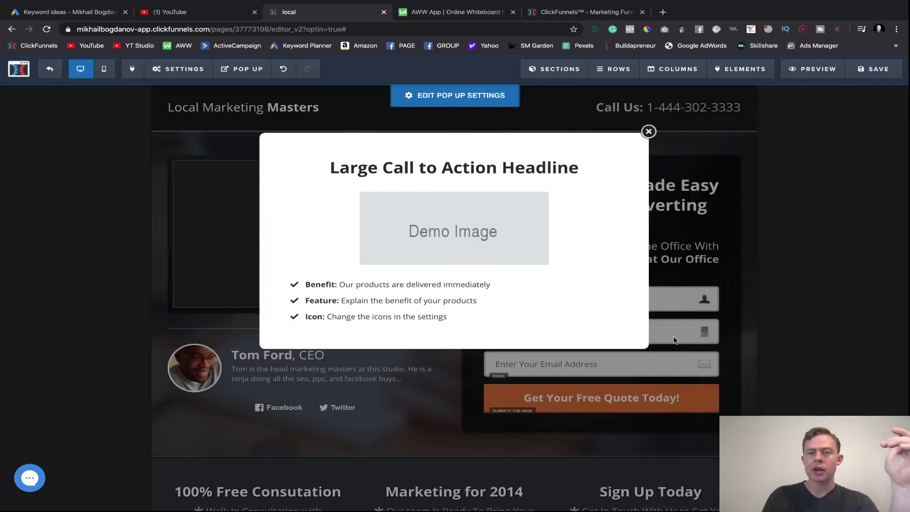
pyautogui.click(877, 68)
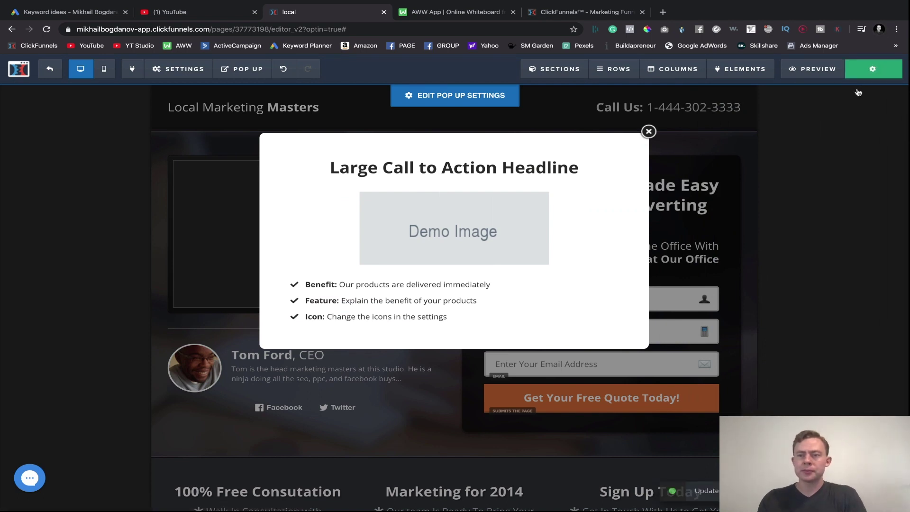
# - Preview the page, trigger the exit pop-up and dismiss it, then return to the editor
pyautogui.click(823, 71)
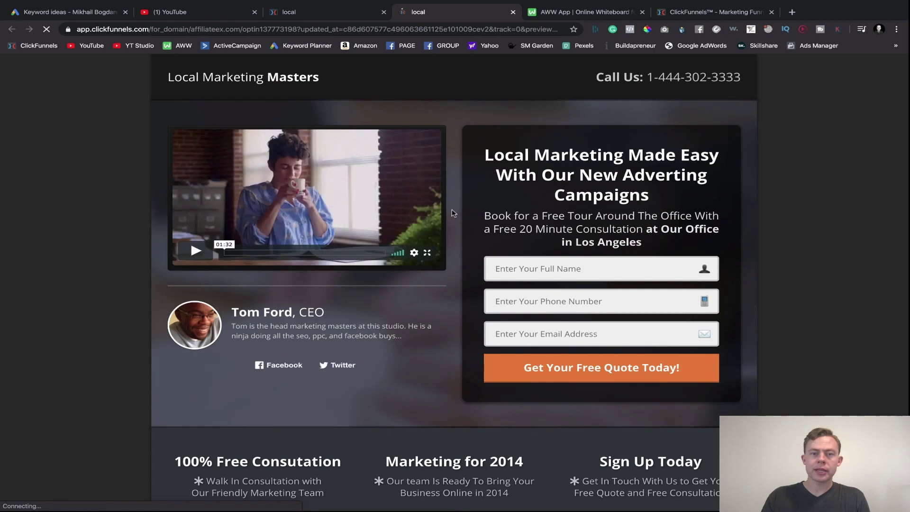
pyautogui.moveTo(364, 29)
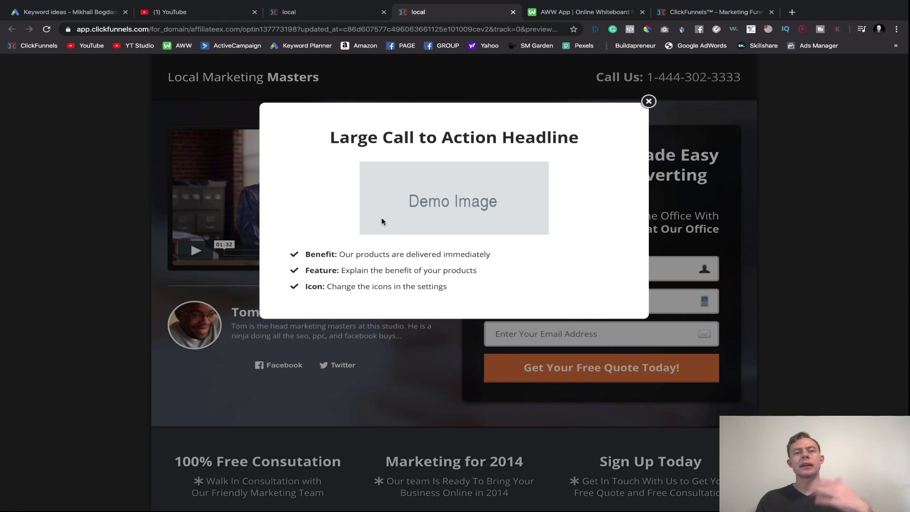
pyautogui.click(649, 102)
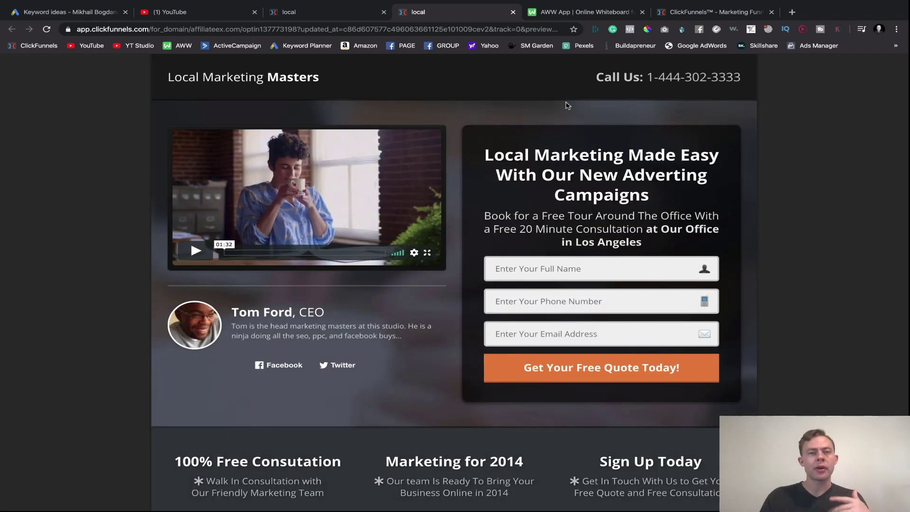
pyautogui.click(315, 14)
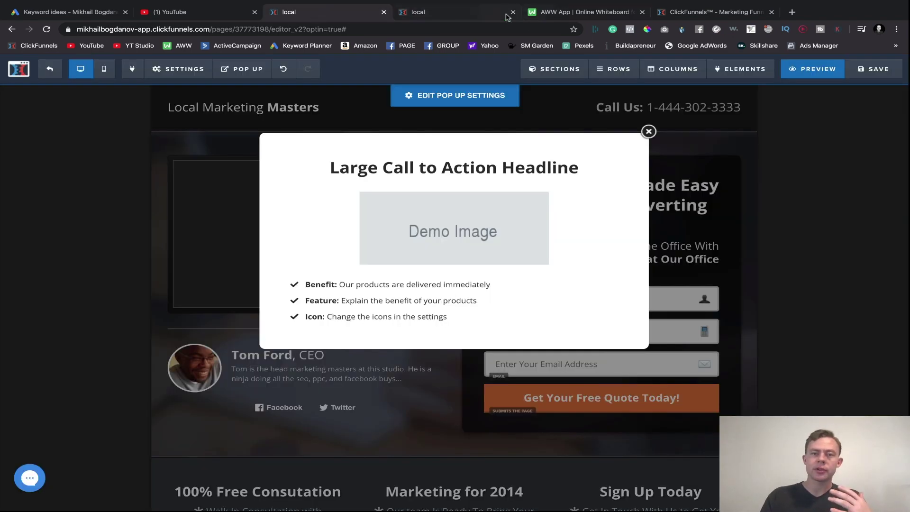
# - Close the preview tab and the editor pop-up, reopen it via Show Pop Up, then hide it
pyautogui.click(513, 12)
pyautogui.click(648, 131)
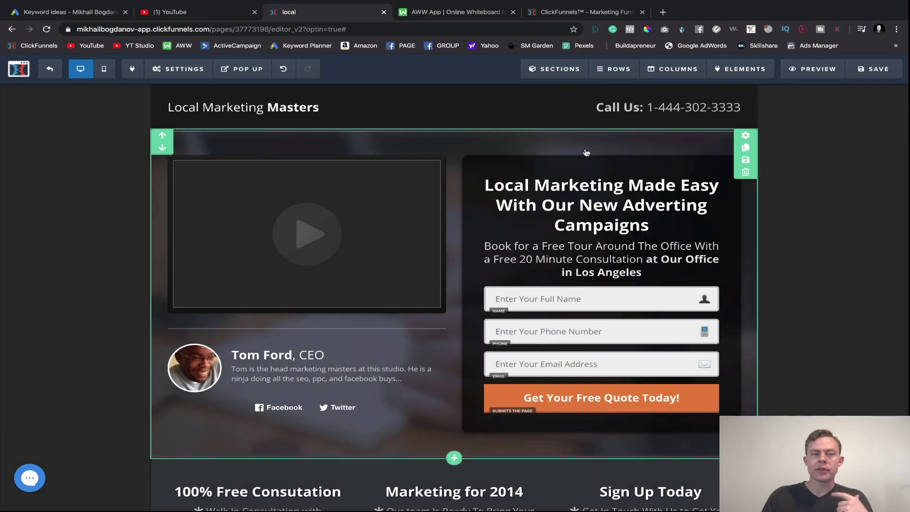
pyautogui.moveTo(167, 78)
pyautogui.moveTo(241, 70)
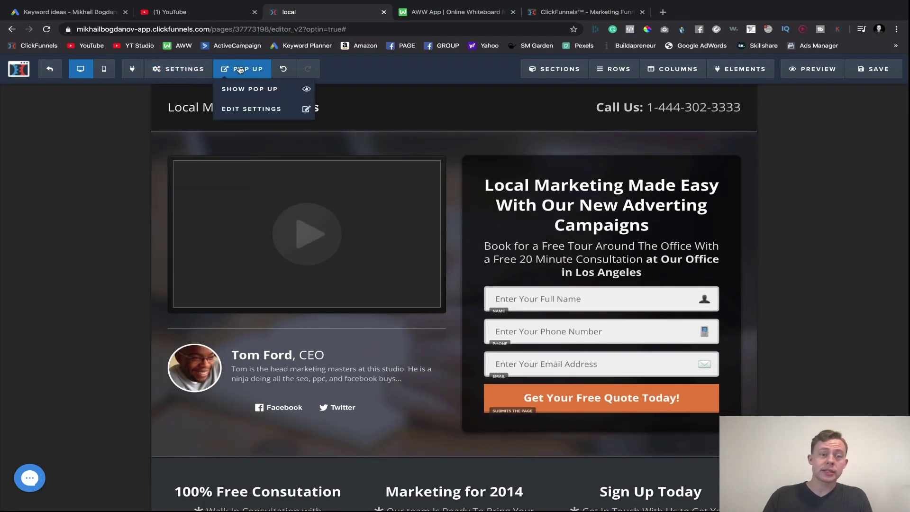
pyautogui.click(243, 94)
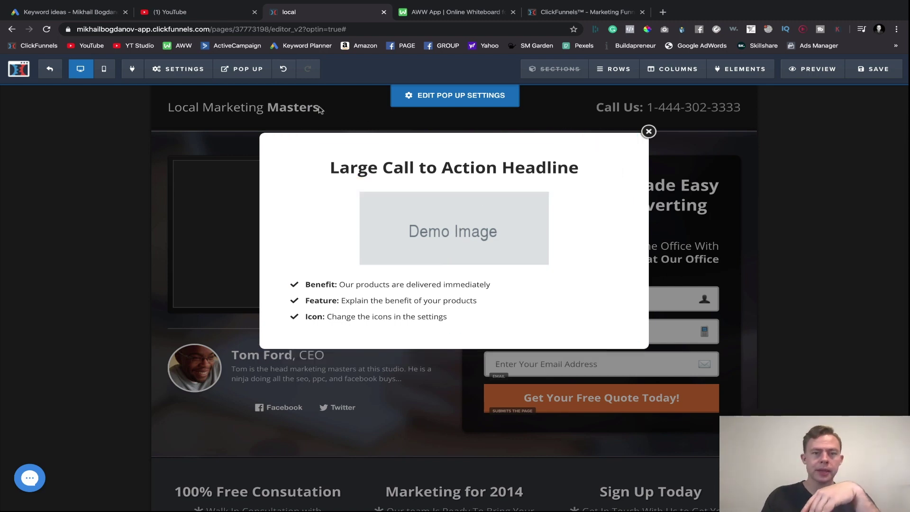
pyautogui.click(112, 172)
pyautogui.moveTo(242, 69)
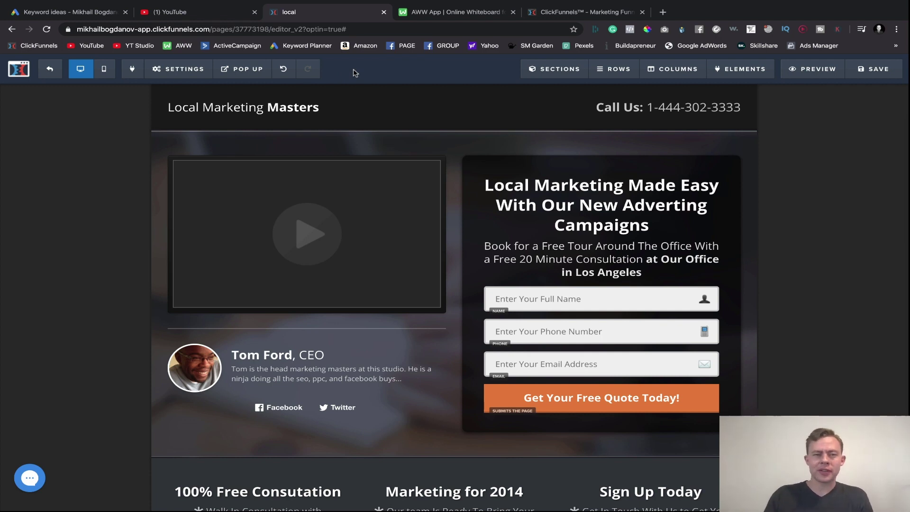
# - Undo the last change, delete 'Call' from the header's 'Call Us:', then undo to restore it
pyautogui.click(284, 69)
pyautogui.doubleClick(612, 107)
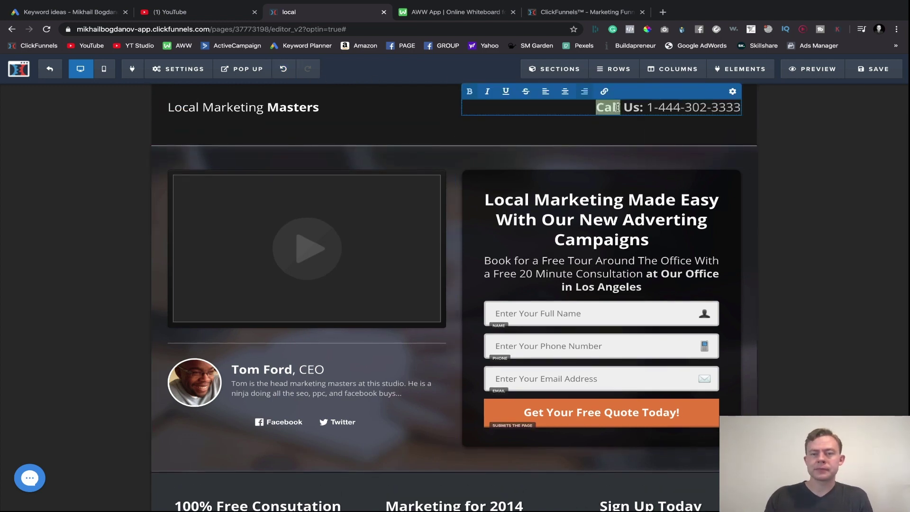
pyautogui.press('BackSpace')
pyautogui.click(423, 106)
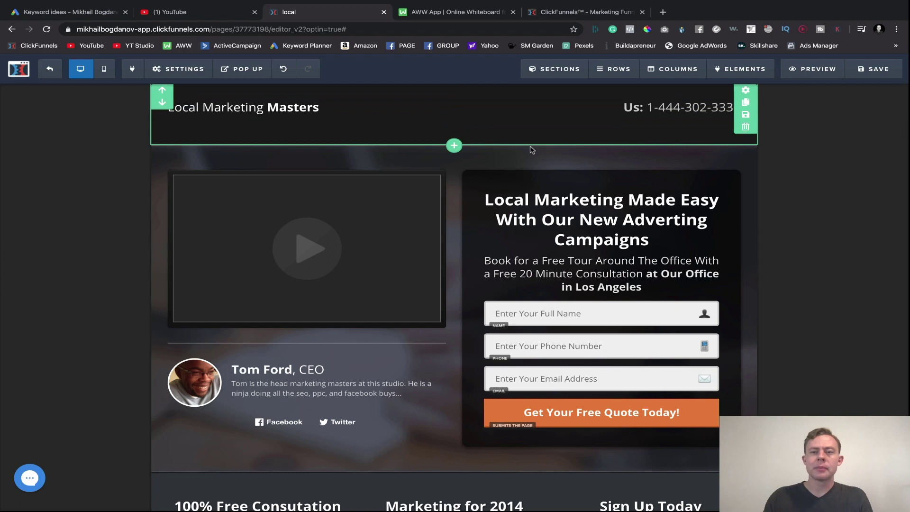
pyautogui.click(283, 69)
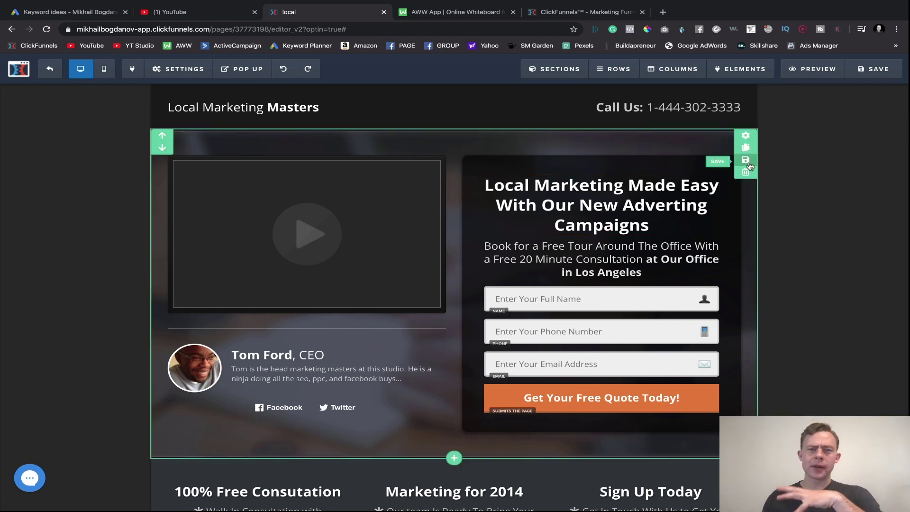
# - Check the section list and the second section's settings, then start Add Section
pyautogui.moveTo(557, 71)
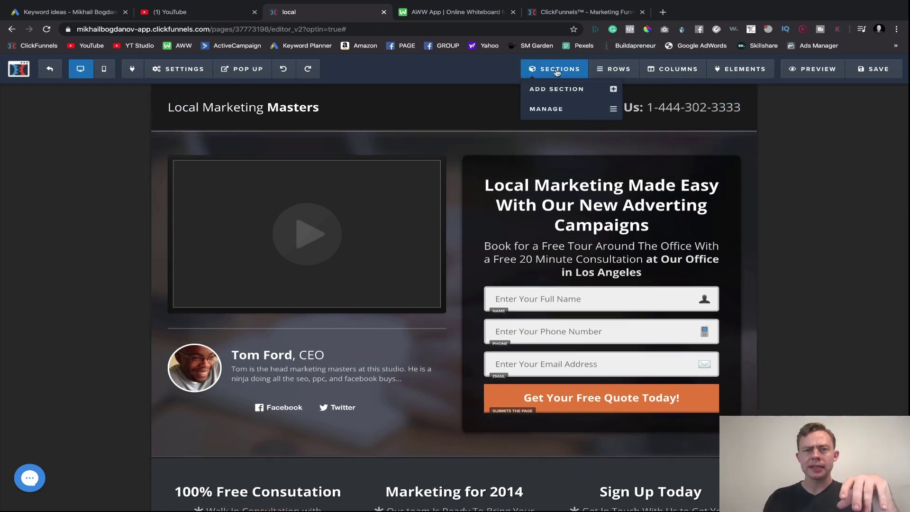
pyautogui.click(554, 109)
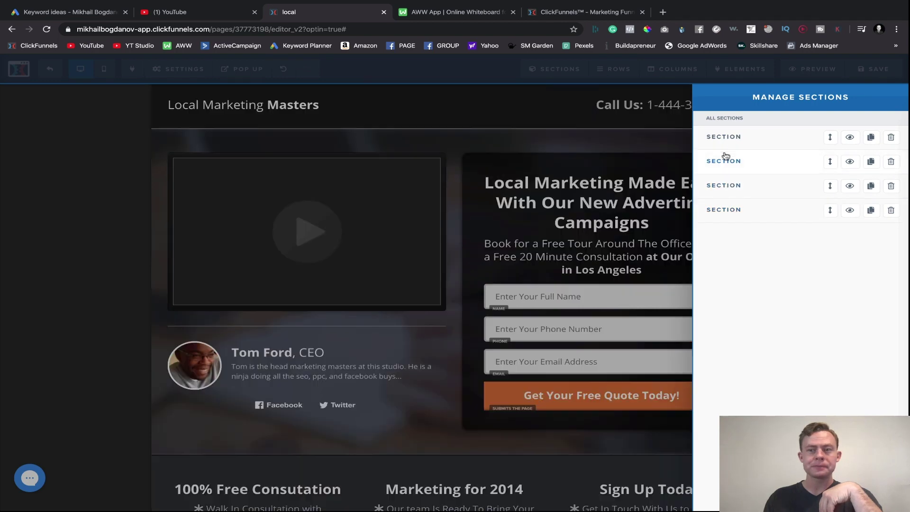
pyautogui.click(725, 163)
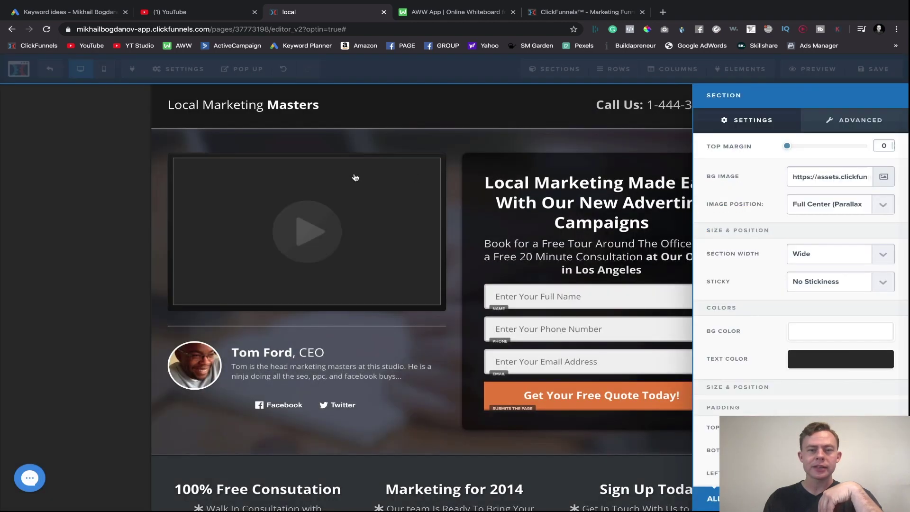
pyautogui.click(459, 126)
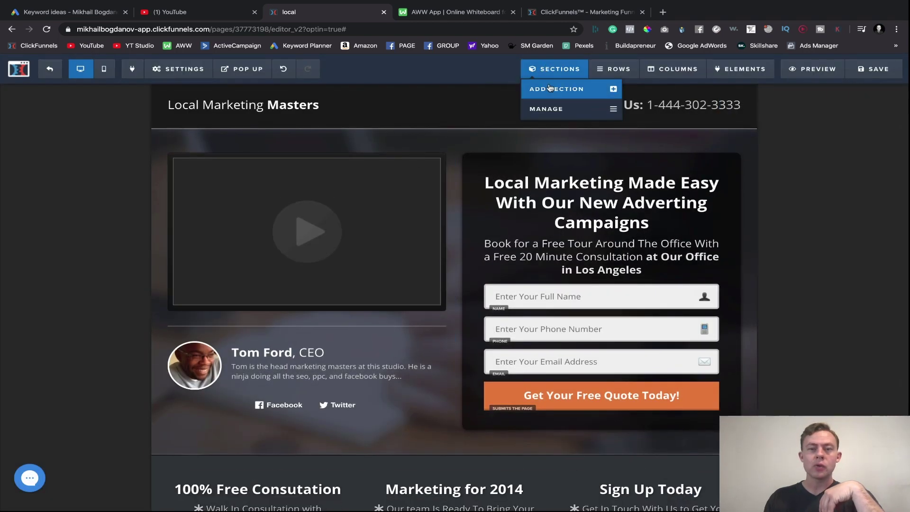
pyautogui.click(545, 91)
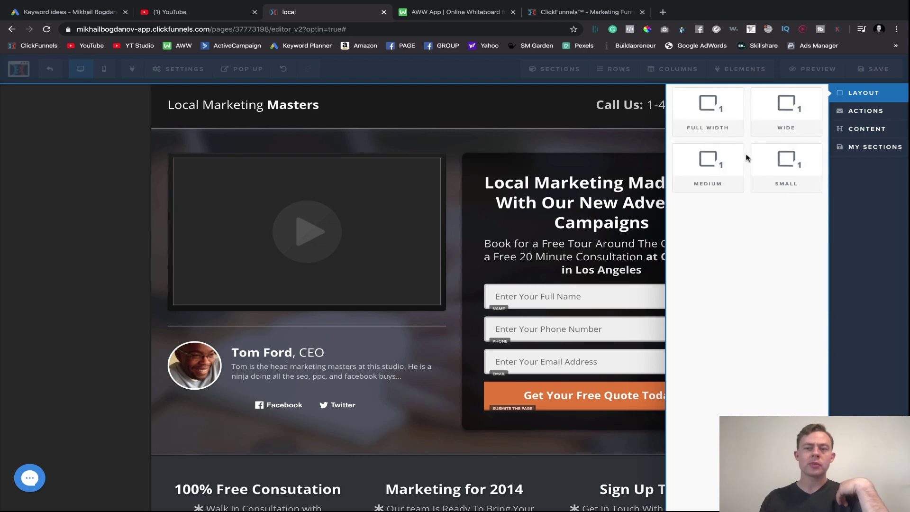
# - Add a Medium-layout section below the footer, set its width to Small, then delete it
pyautogui.click(696, 155)
pyautogui.scroll(-4, 427, 474)
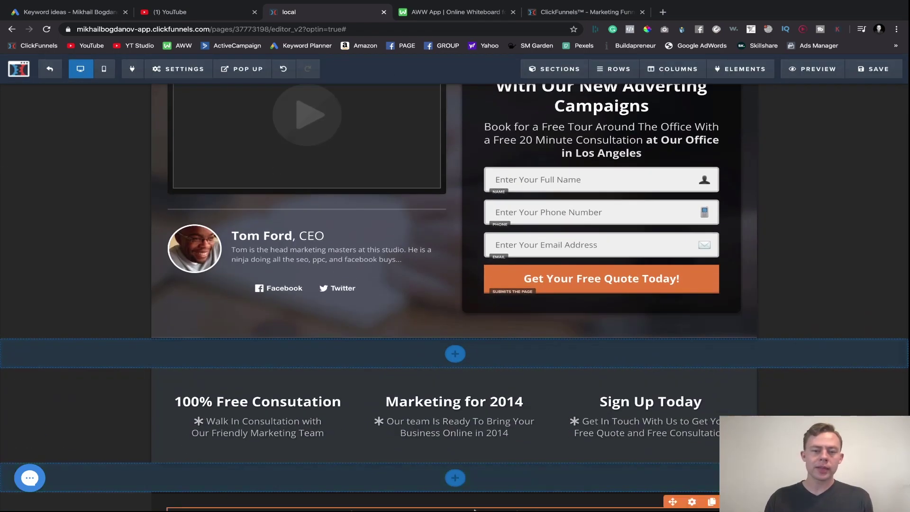
pyautogui.click(446, 496)
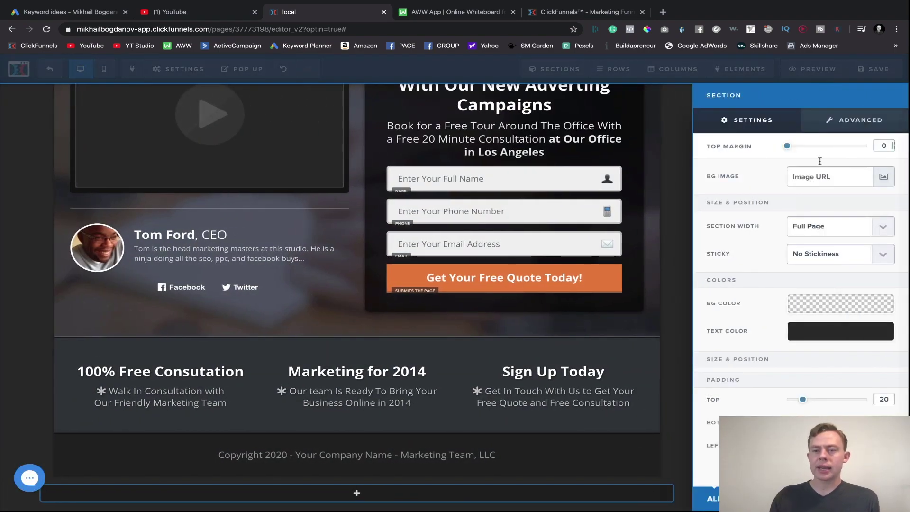
pyautogui.click(841, 229)
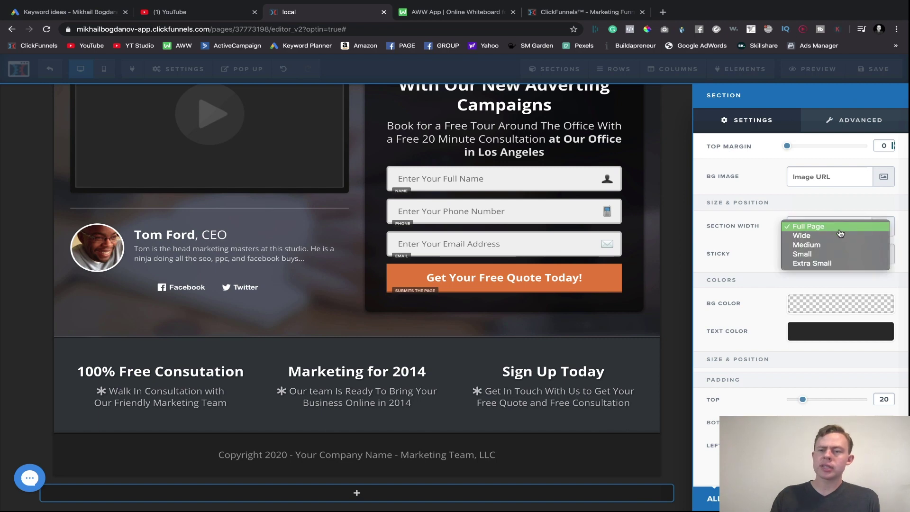
pyautogui.click(834, 254)
pyautogui.click(480, 396)
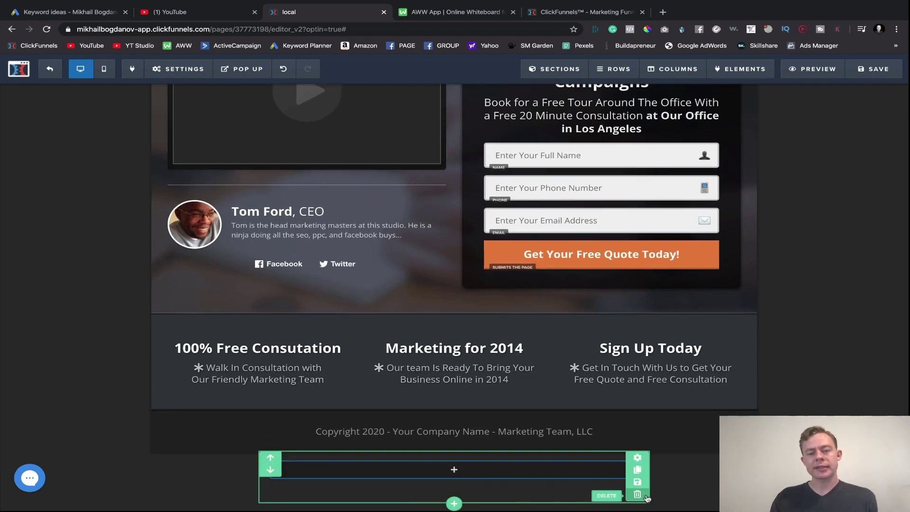
pyautogui.moveTo(620, 498)
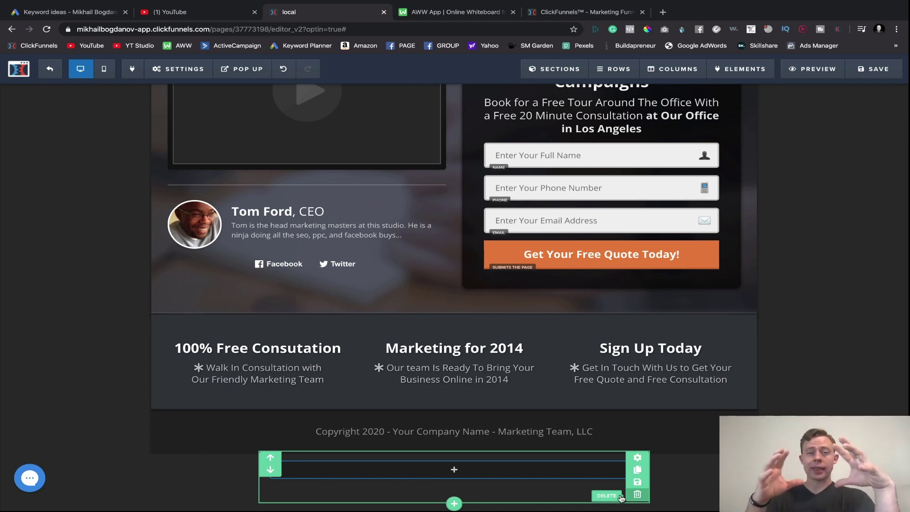
pyautogui.click(621, 496)
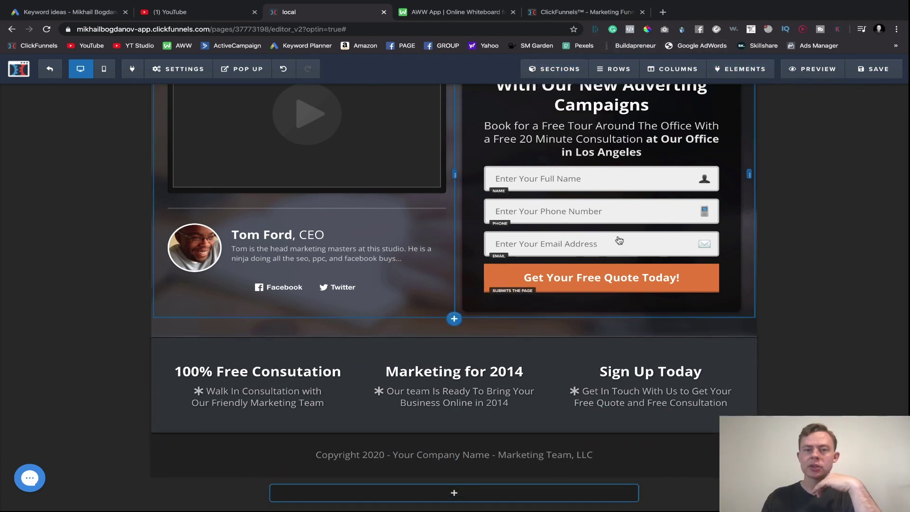
# - Inspect the video element's embed settings and the Manage element list, then close the panel
pyautogui.scroll(3, 632, 220)
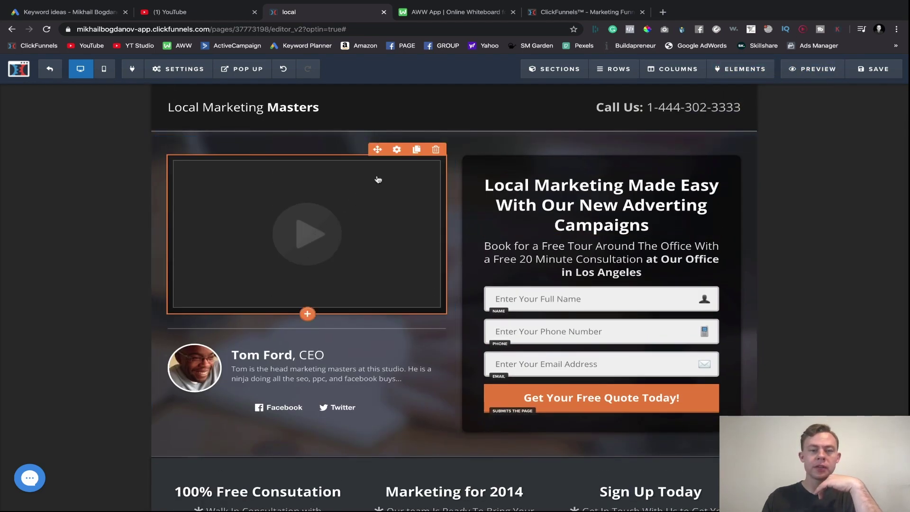
pyautogui.click(397, 150)
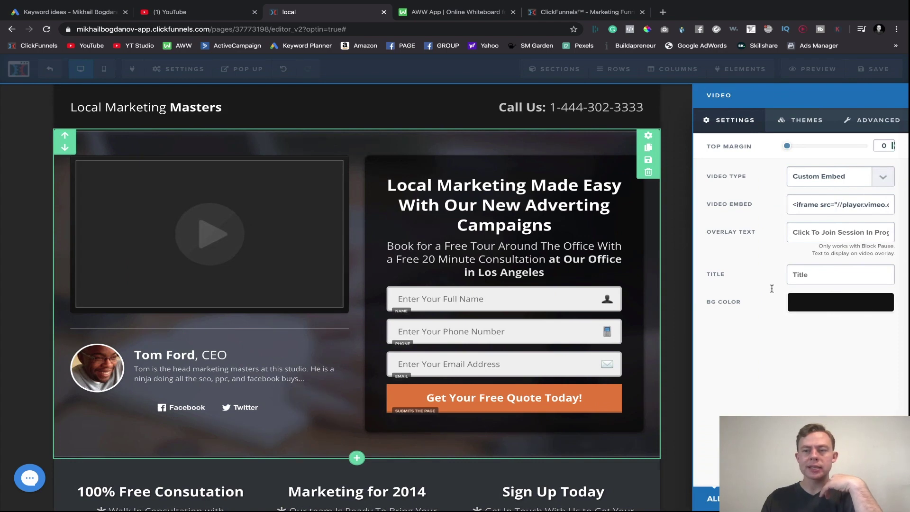
pyautogui.click(501, 257)
pyautogui.moveTo(717, 70)
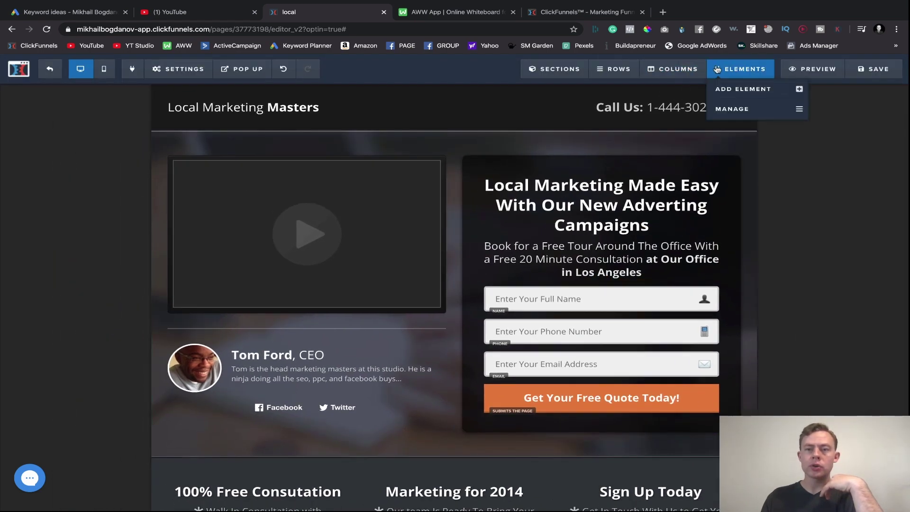
pyautogui.click(736, 109)
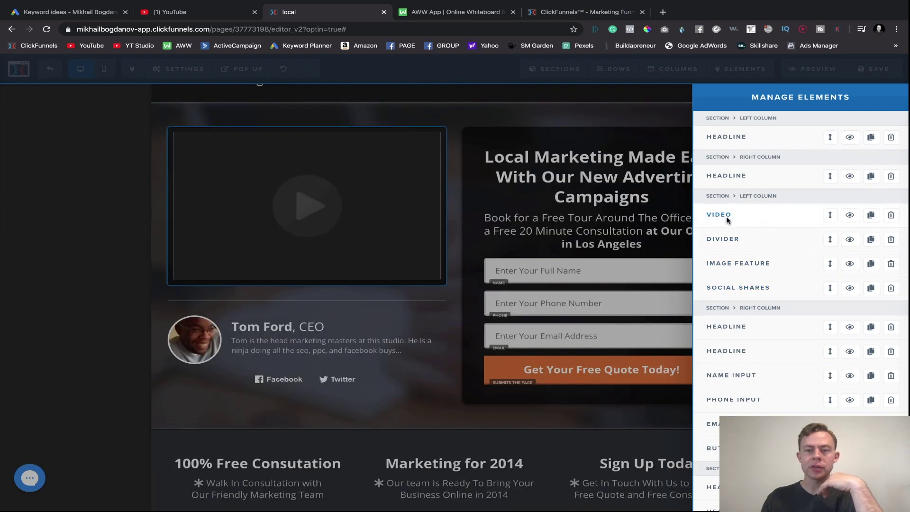
pyautogui.click(719, 215)
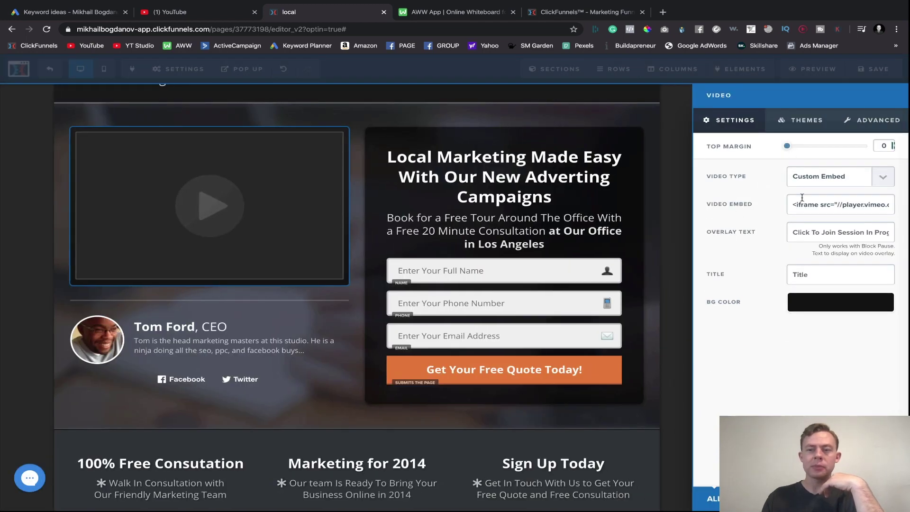
pyautogui.click(440, 257)
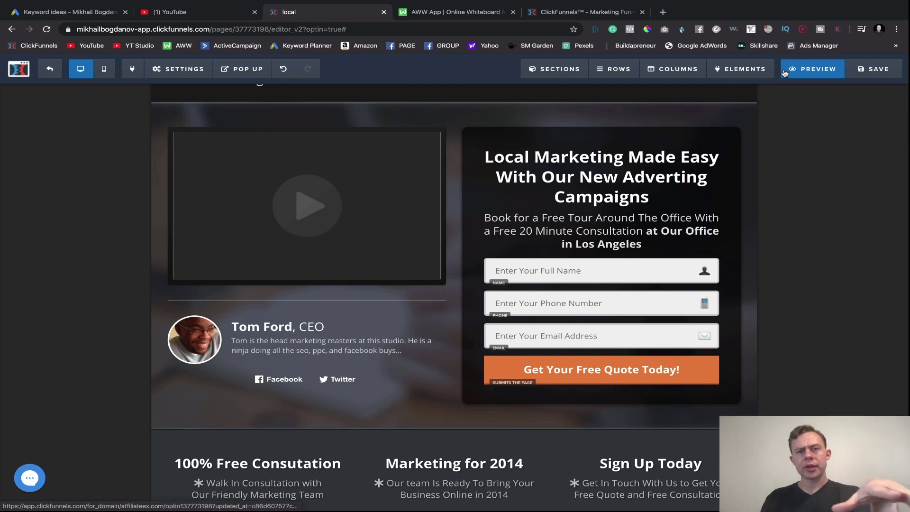
# - Save the optin page, preview it, dismiss the exit popup, and return to the editor
pyautogui.click(874, 69)
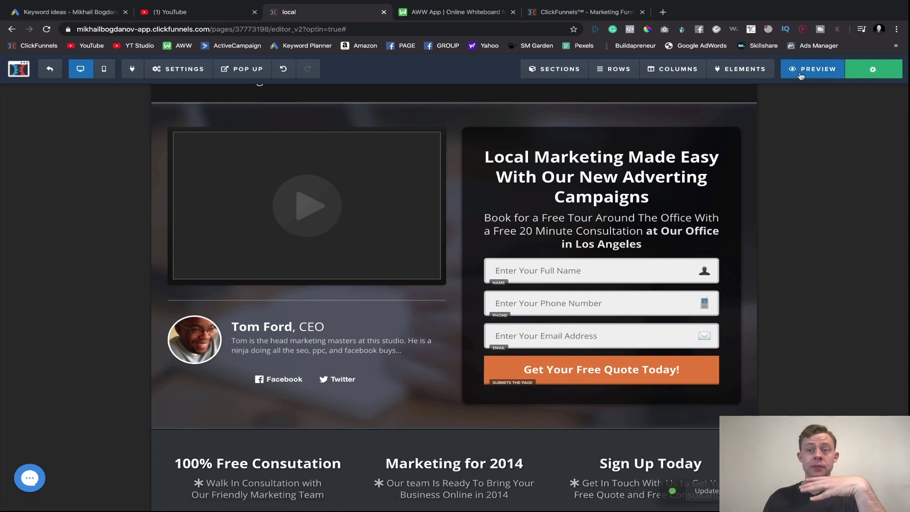
pyautogui.click(840, 75)
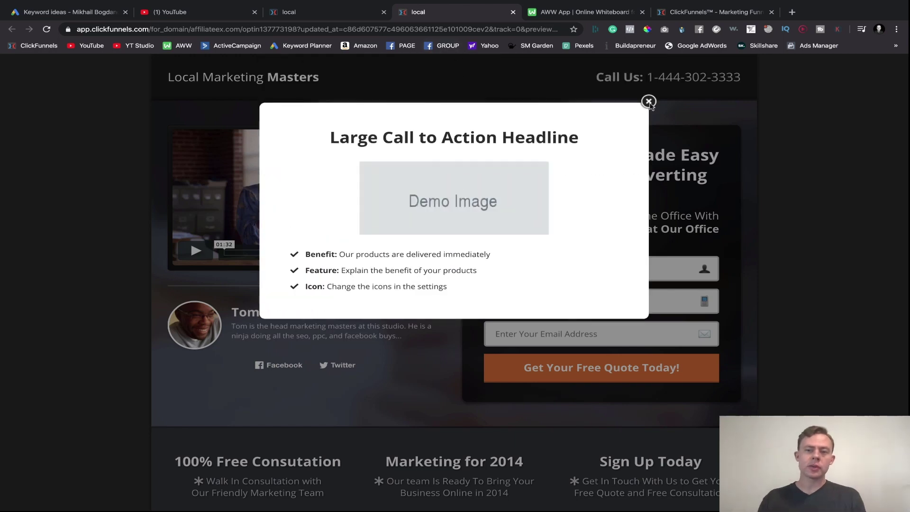
pyautogui.click(649, 102)
pyautogui.click(512, 13)
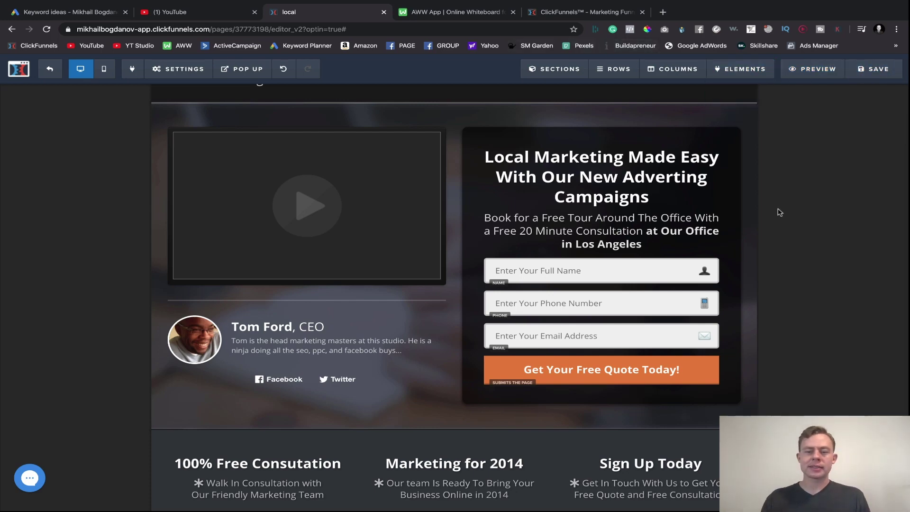
pyautogui.scroll(-3, 778, 199)
pyautogui.scroll(5, 777, 199)
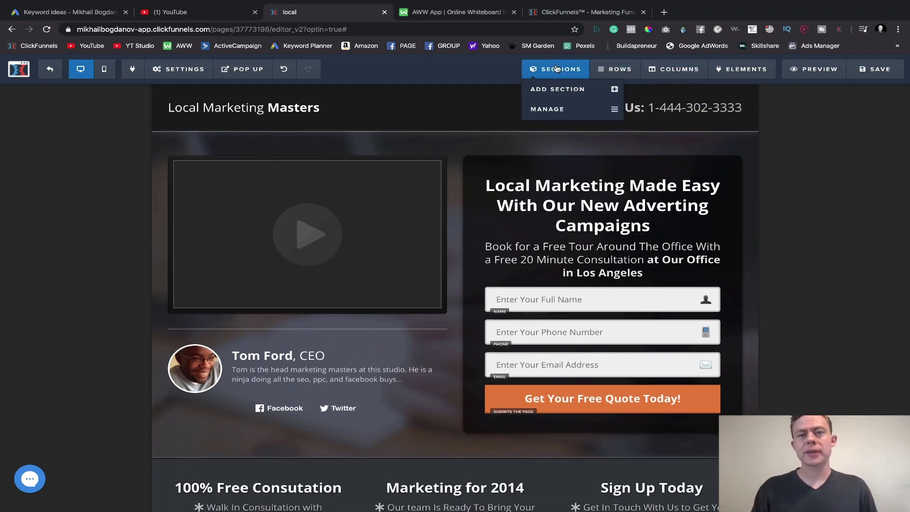
# - Add a new two-column row to the optin page beneath the header
pyautogui.moveTo(596, 75)
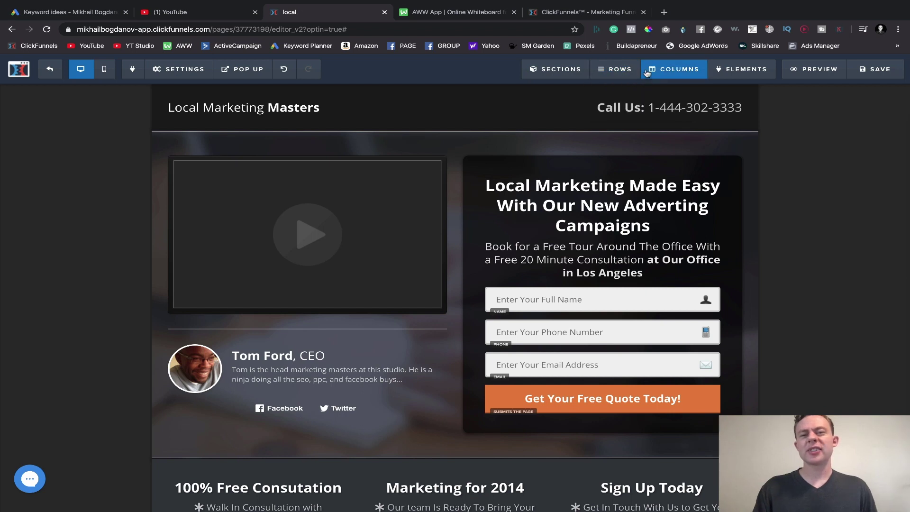
pyautogui.click(618, 91)
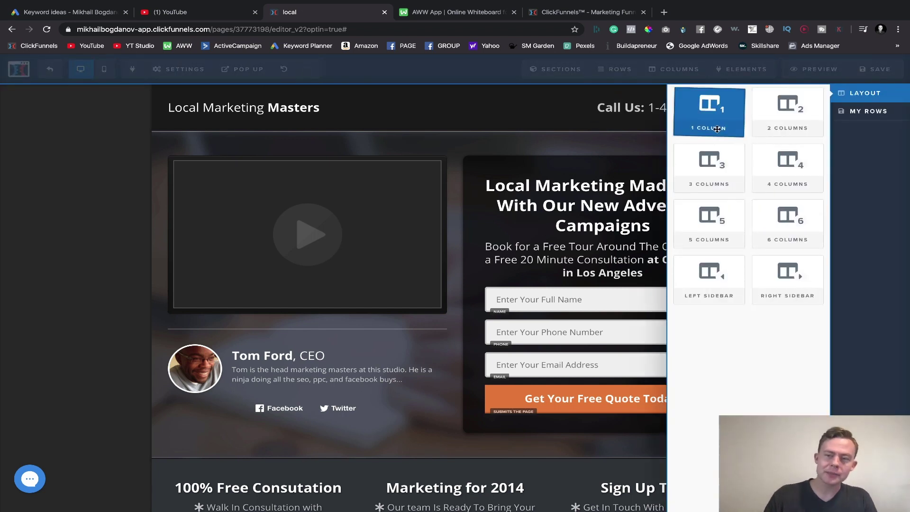
pyautogui.click(779, 113)
pyautogui.moveTo(396, 392); pyautogui.dragTo(459, 222)
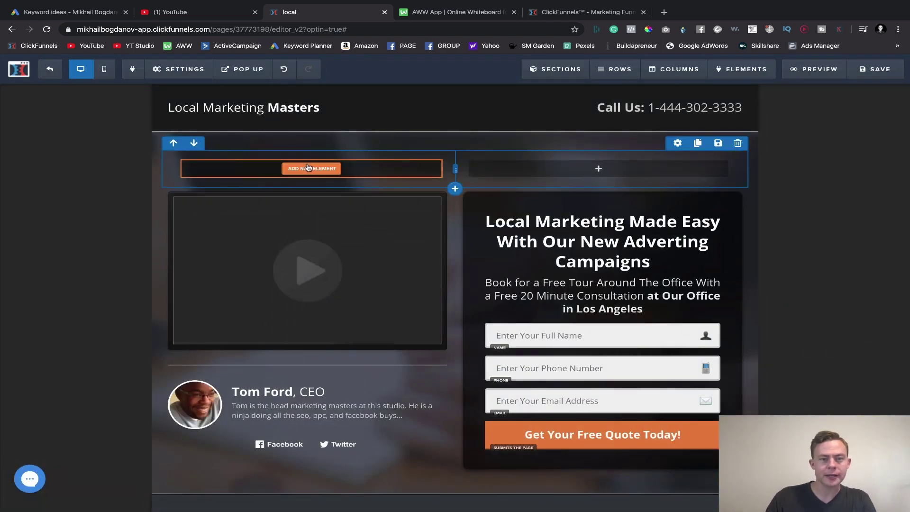
# - Put a Demo Image in the left column and a Click to Sign Up button in the right, removing the extra button
pyautogui.click(308, 167)
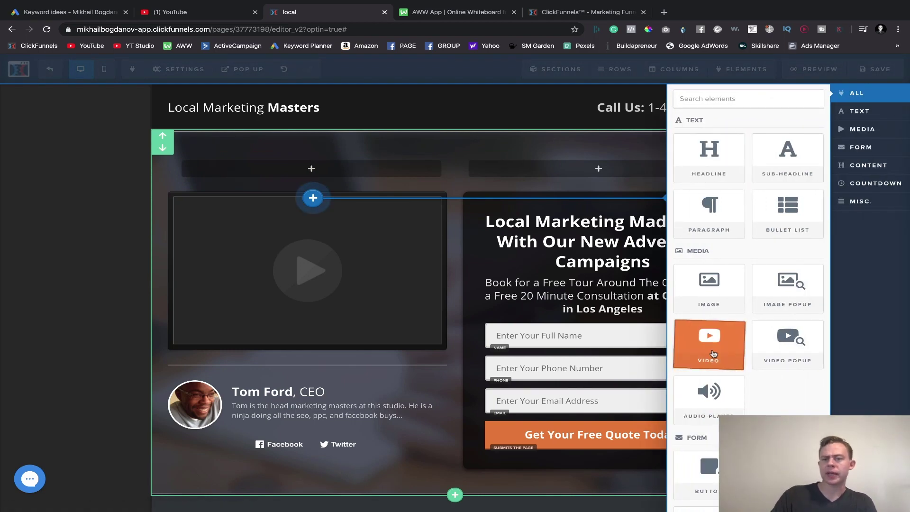
pyautogui.click(695, 291)
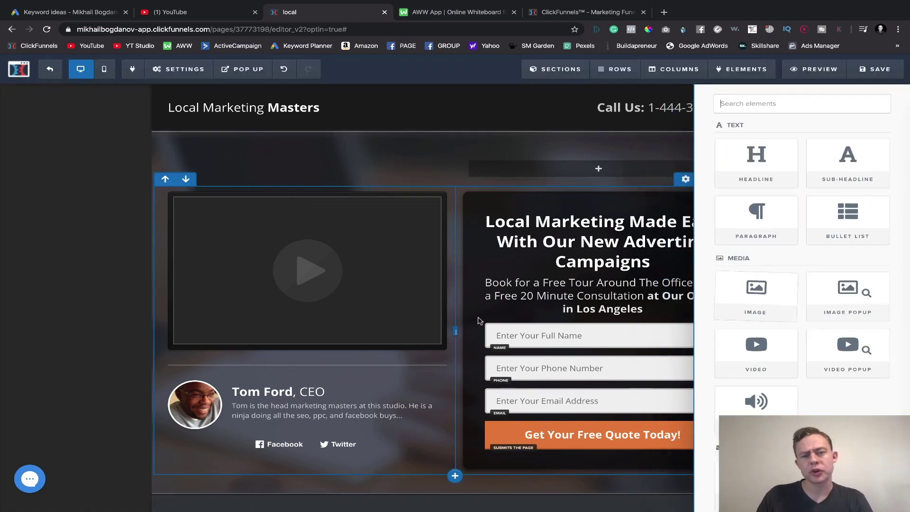
pyautogui.click(599, 168)
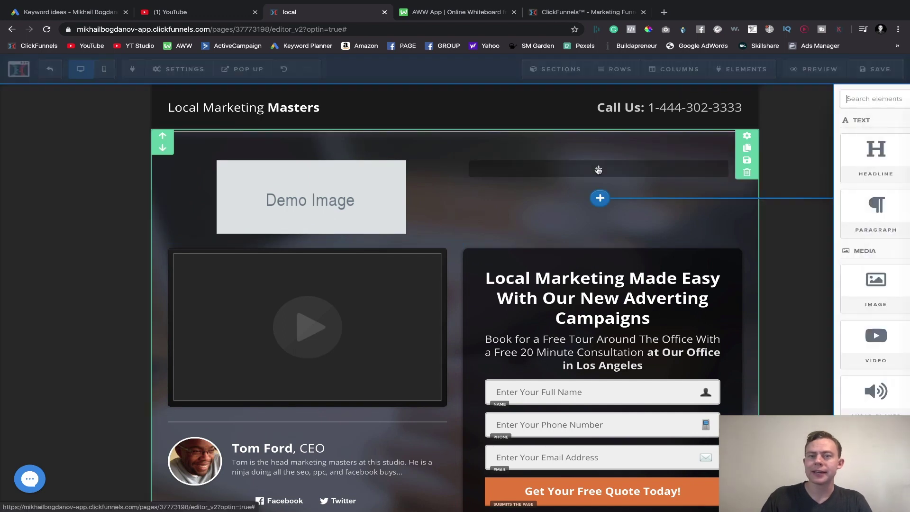
pyautogui.scroll(-3, 709, 336)
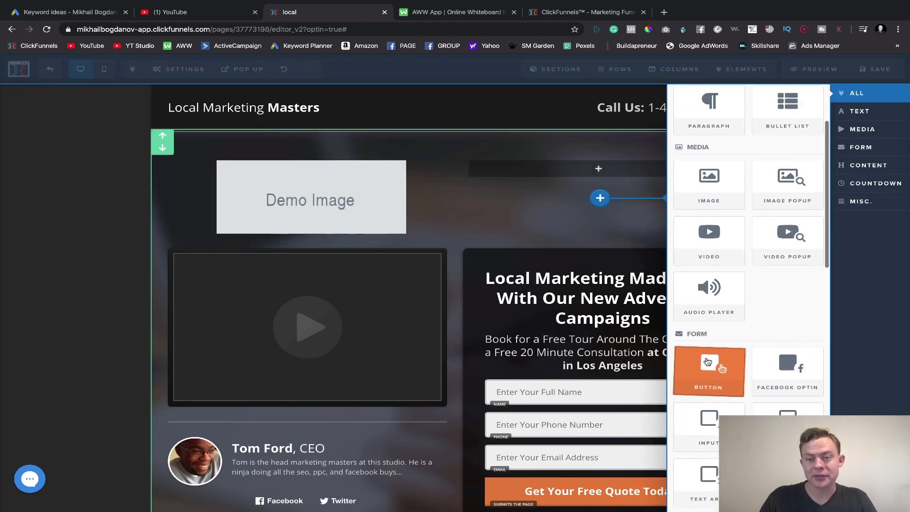
pyautogui.click(709, 379)
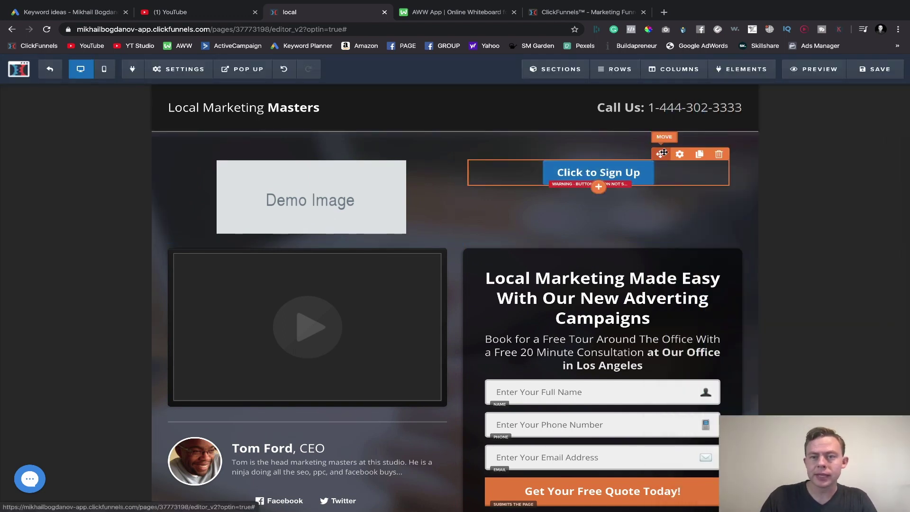
pyautogui.click(599, 203)
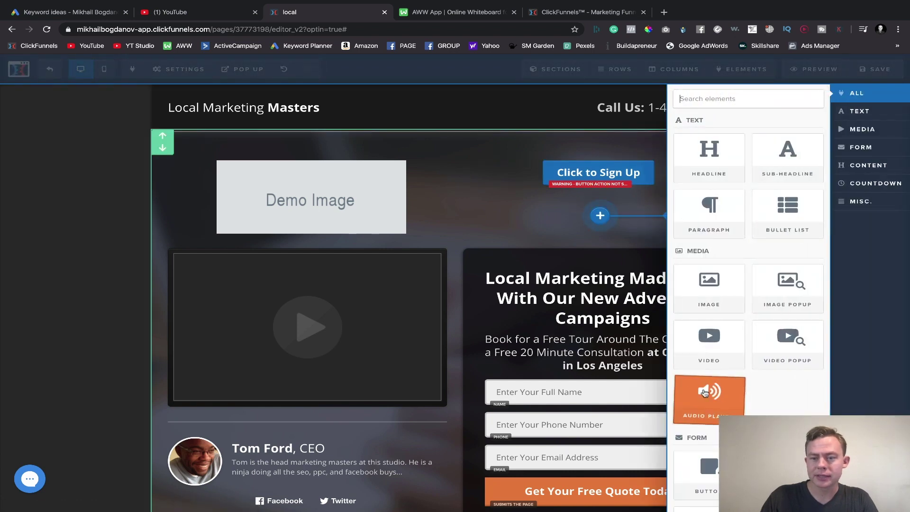
pyautogui.scroll(-1, 707, 407)
pyautogui.click(707, 432)
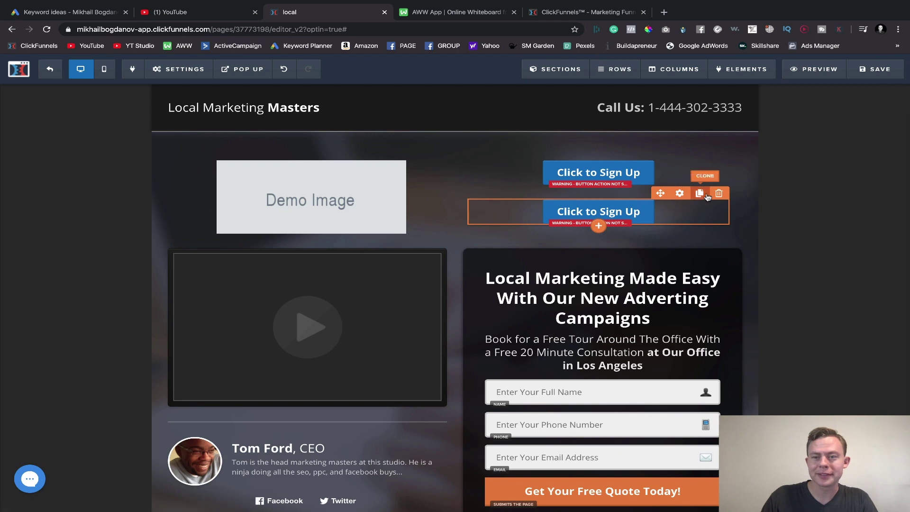
pyautogui.click(716, 194)
# - Delete the duplicate button and place an email input above the Click to Sign Up button
pyautogui.click(541, 89)
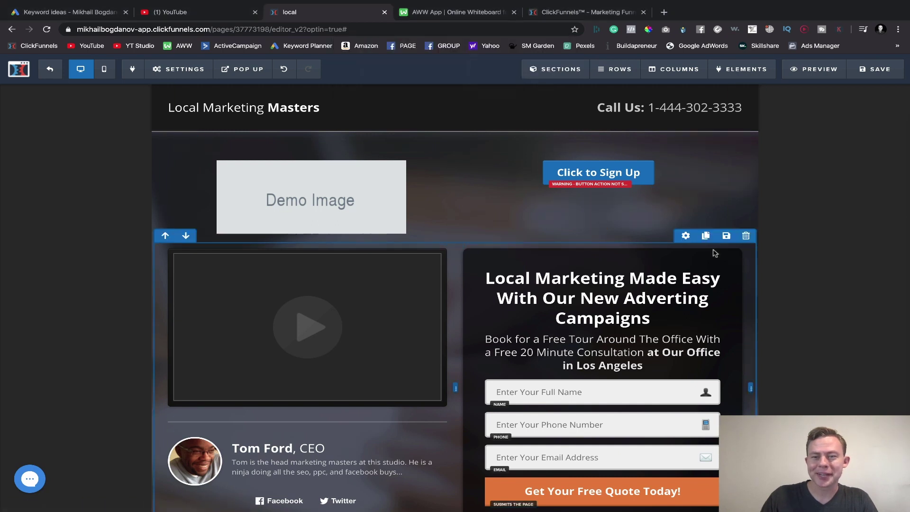
pyautogui.click(599, 189)
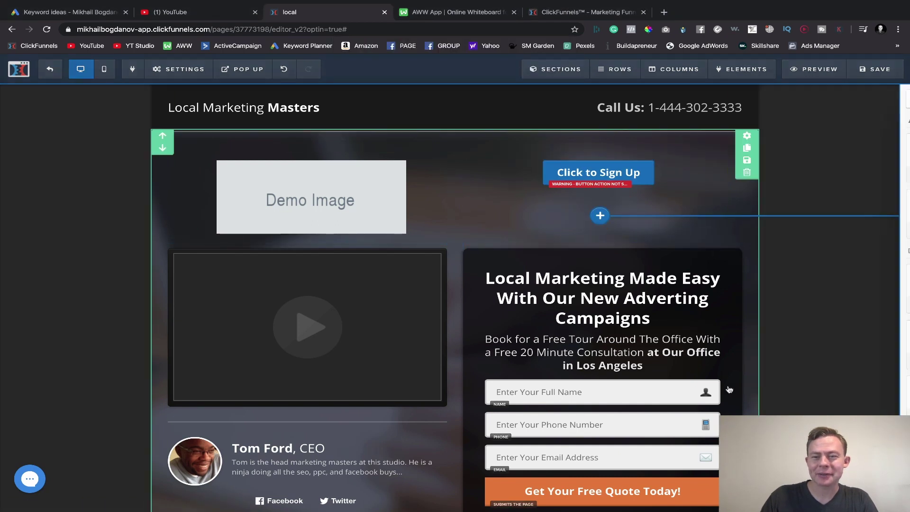
pyautogui.scroll(-4, 744, 322)
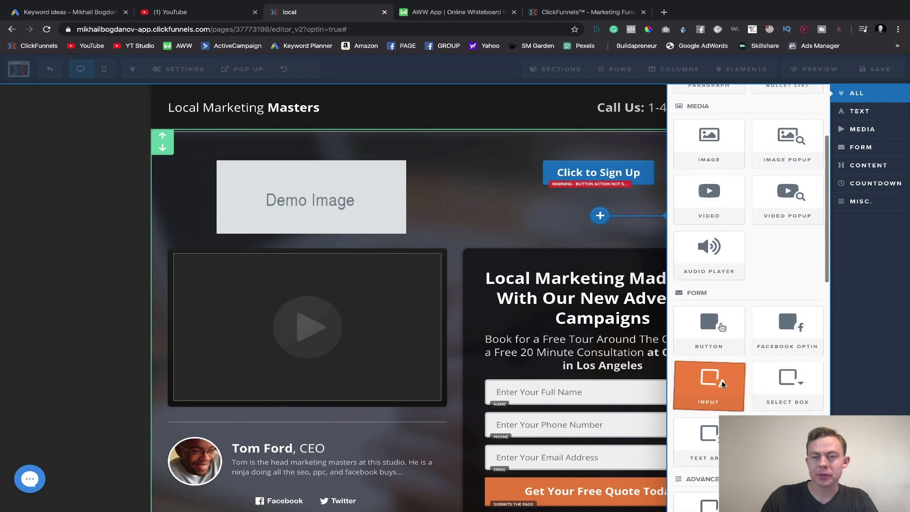
pyautogui.click(721, 384)
pyautogui.moveTo(606, 215); pyautogui.dragTo(604, 165)
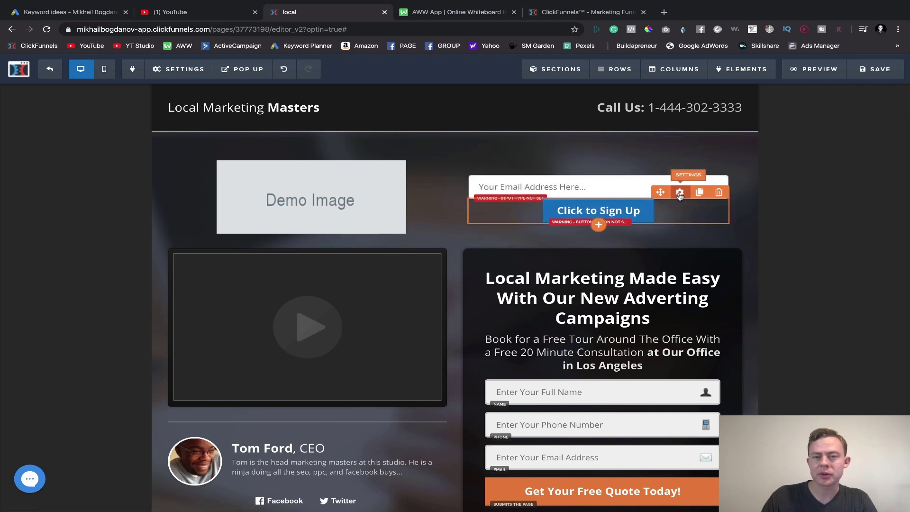
# - Give the Click to Sign Up button a top margin of 20
pyautogui.click(680, 193)
pyautogui.moveTo(789, 147)
pyautogui.mouseDown()
pyautogui.moveTo(814, 148)
pyautogui.moveTo(804, 147)
pyautogui.mouseUp()
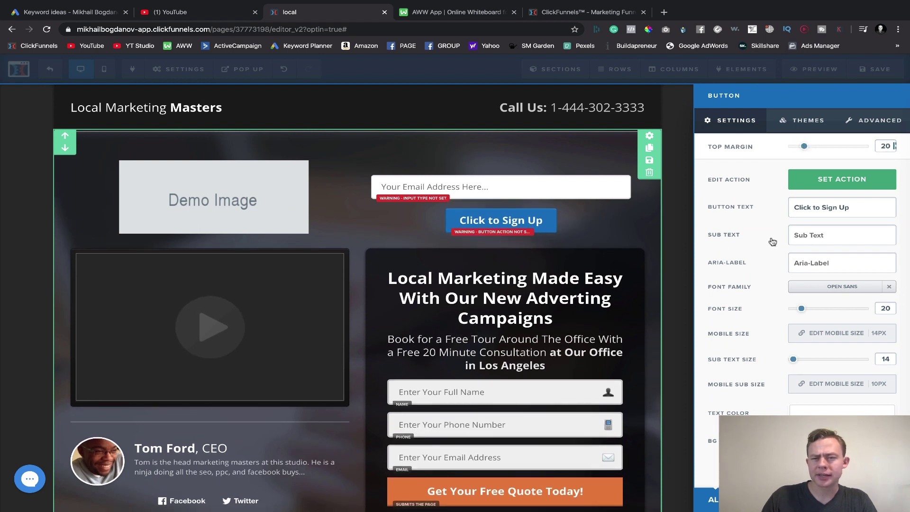
pyautogui.click(272, 192)
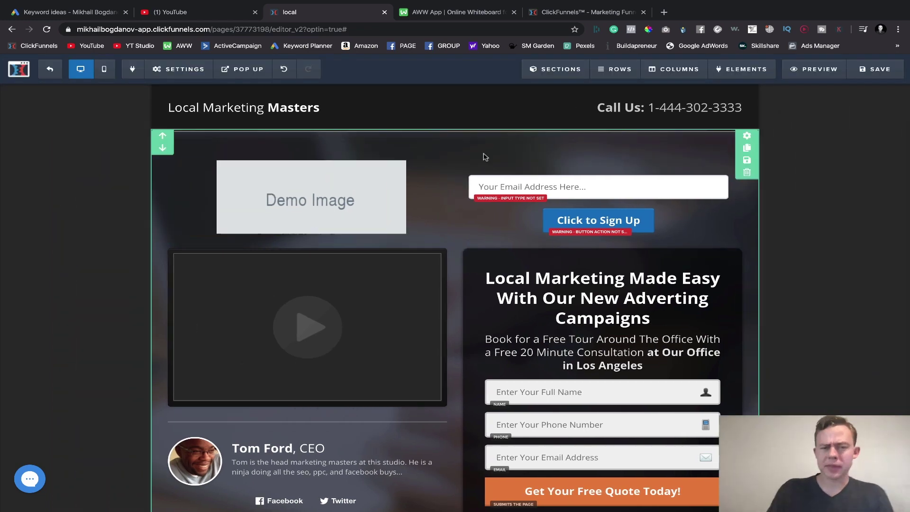
pyautogui.click(392, 154)
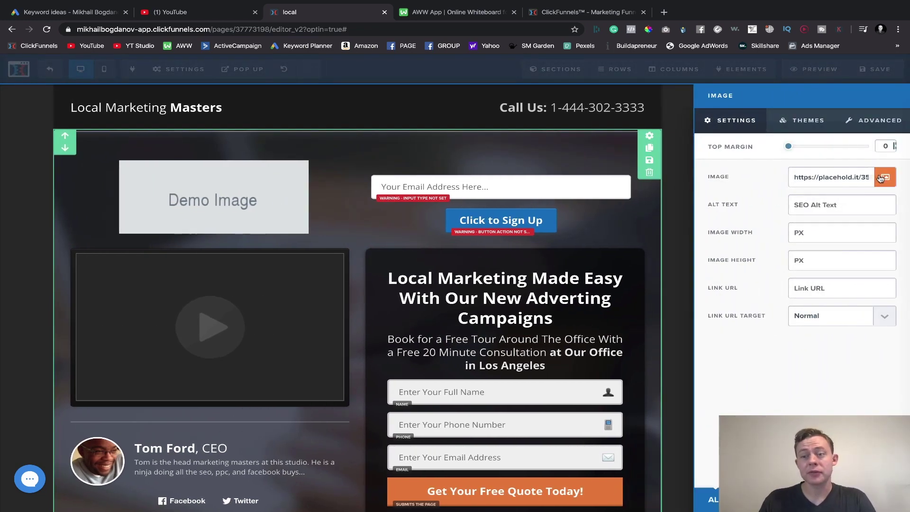
# - Swap the Demo Image for the uploaded logo from the image Library
pyautogui.click(881, 178)
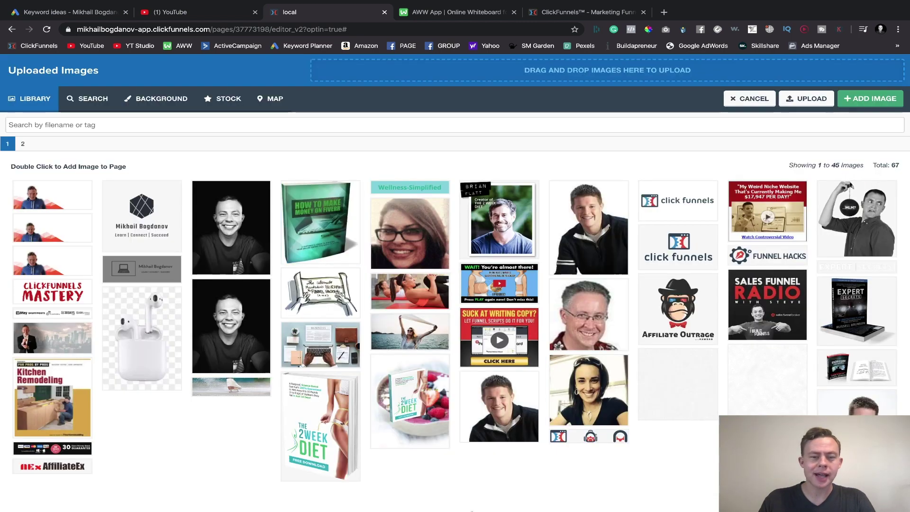
pyautogui.click(226, 99)
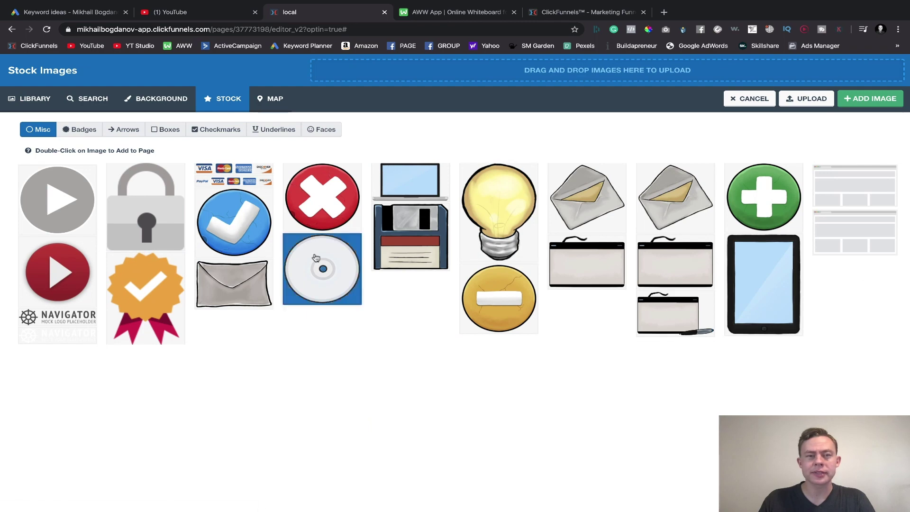
pyautogui.click(162, 99)
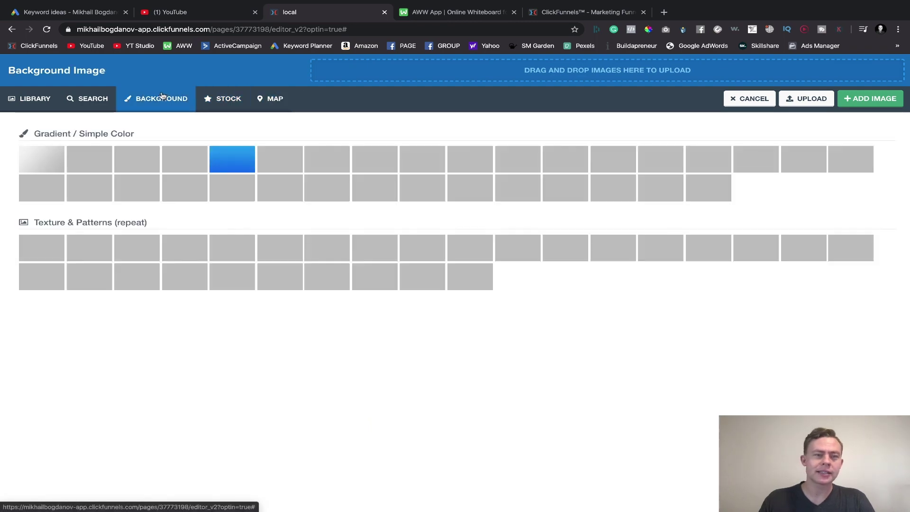
pyautogui.click(35, 99)
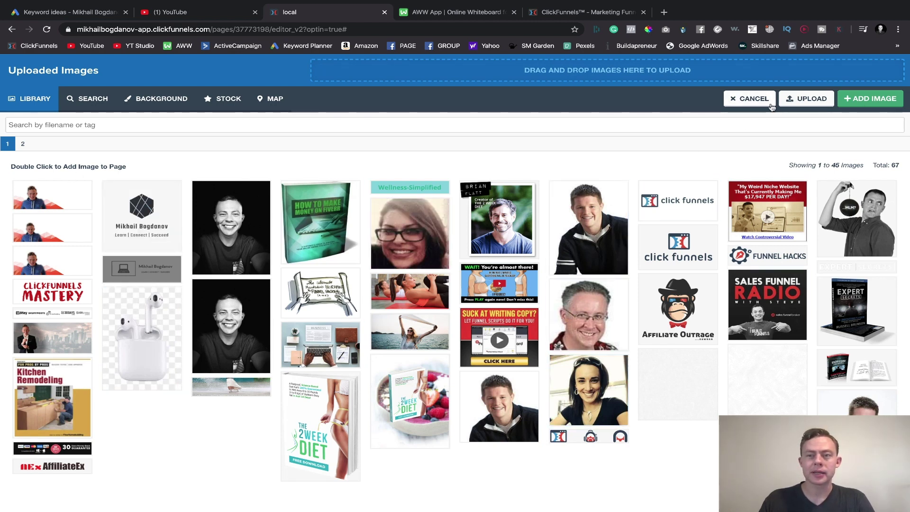
pyautogui.click(153, 225)
pyautogui.doubleClick(152, 225)
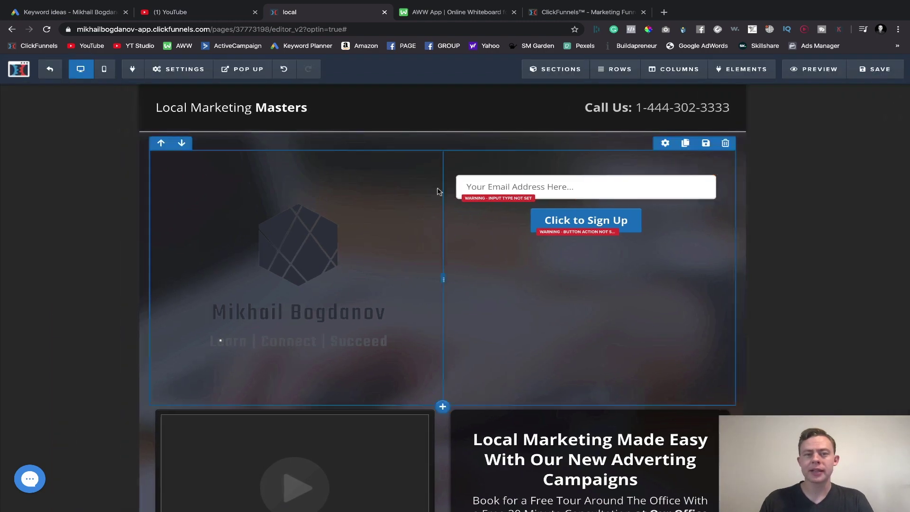
# - Change the input to a First Name field with the placeholder 'Your first name Here...'
pyautogui.click(531, 187)
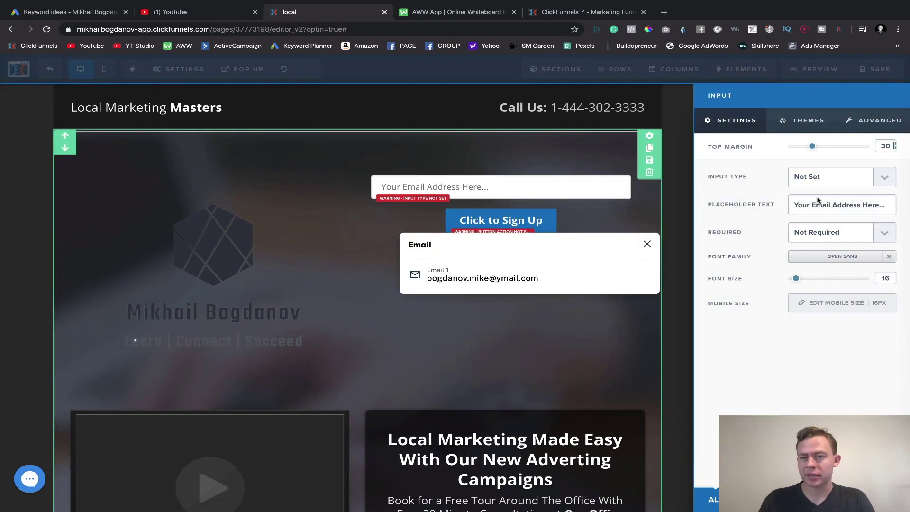
pyautogui.click(825, 184)
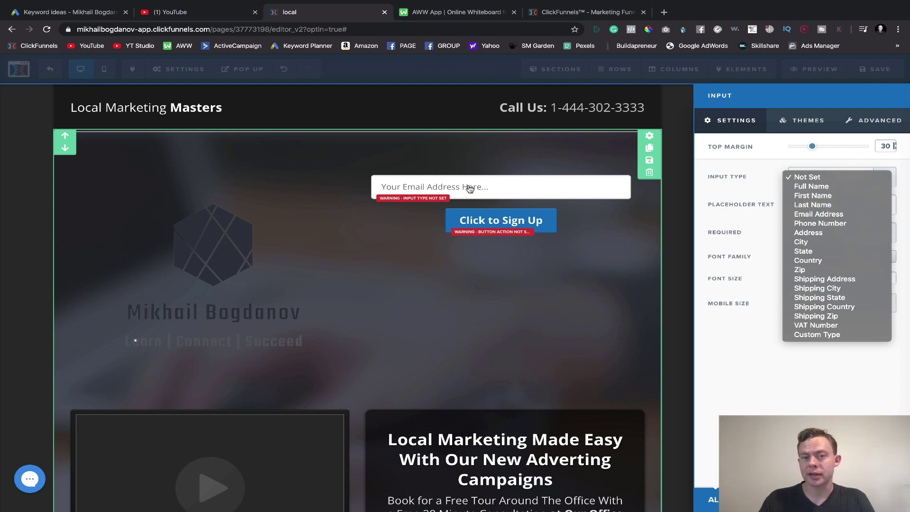
pyautogui.click(825, 196)
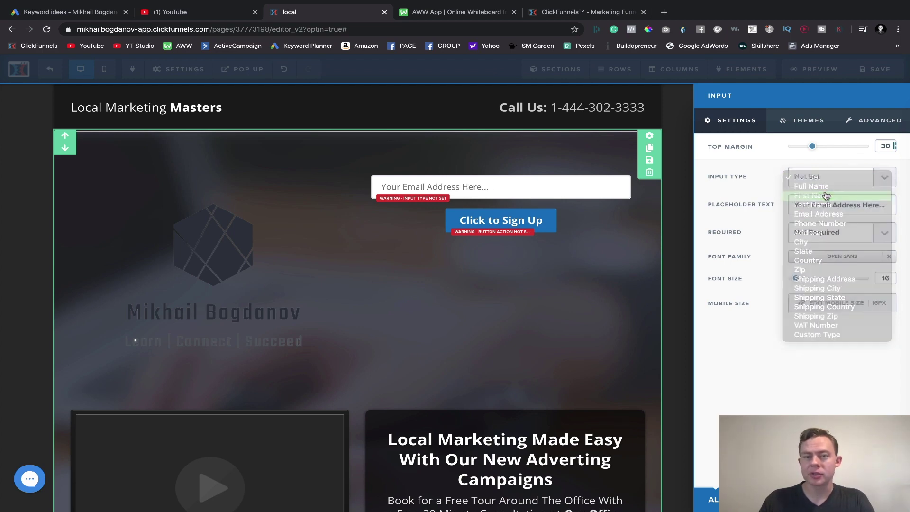
pyautogui.click(429, 191)
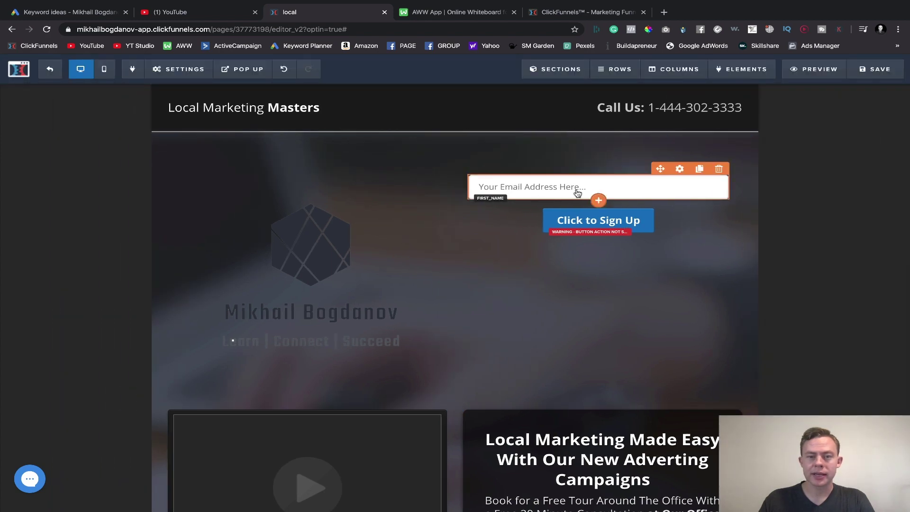
pyautogui.click(577, 191)
pyautogui.click(457, 192)
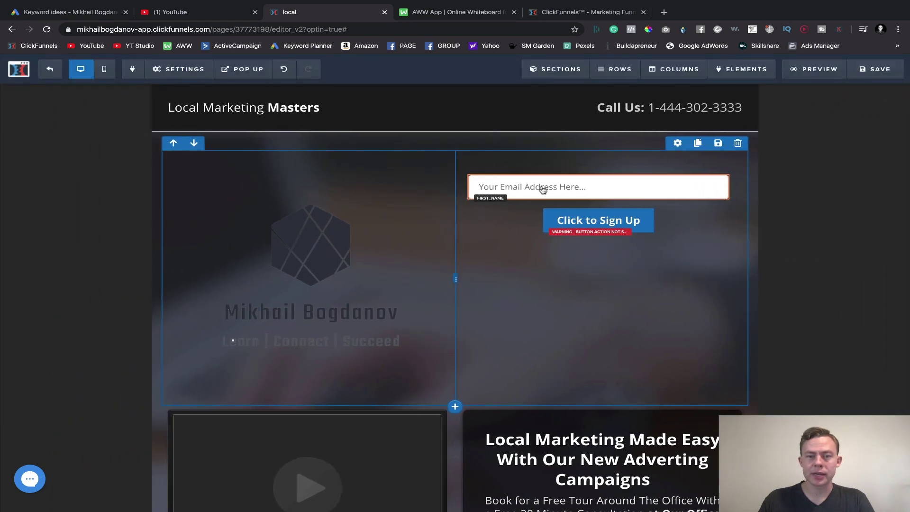
pyautogui.click(562, 190)
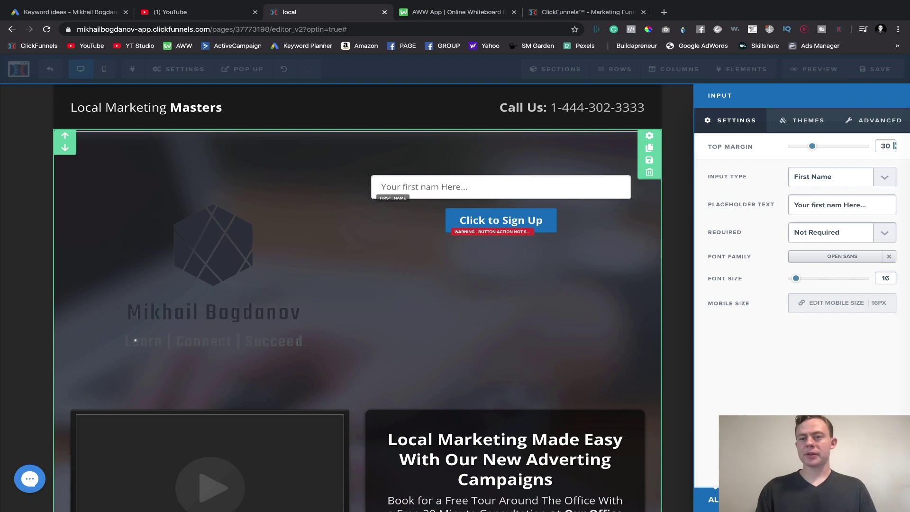
pyautogui.click(578, 285)
# - Set the Click to Sign Up button's action to Submit Form
pyautogui.click(592, 223)
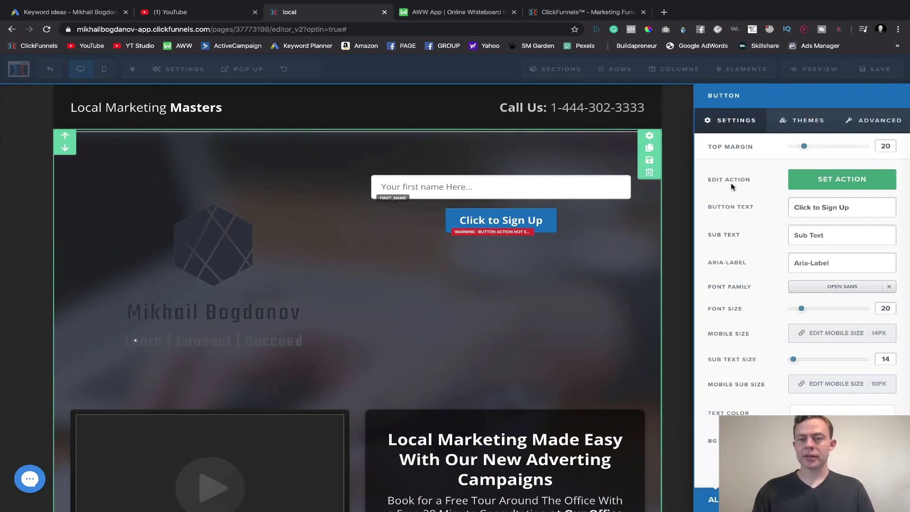
pyautogui.click(815, 182)
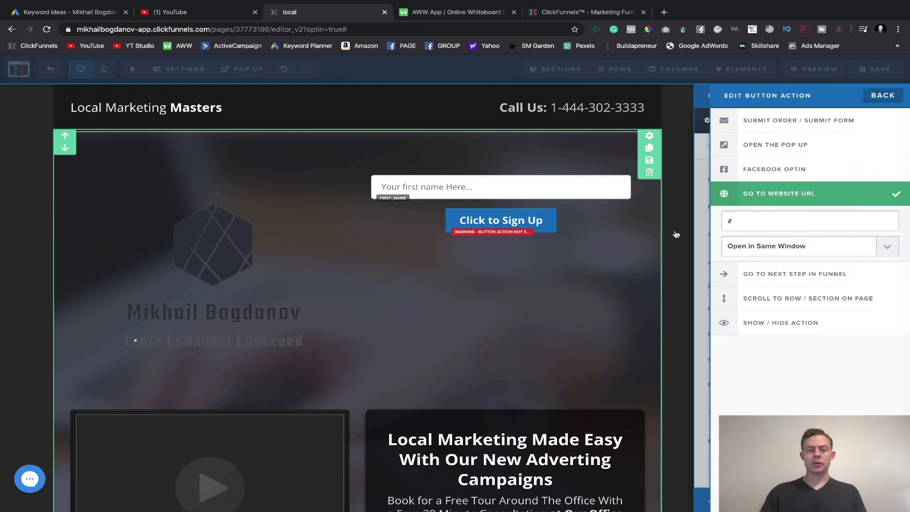
pyautogui.click(772, 122)
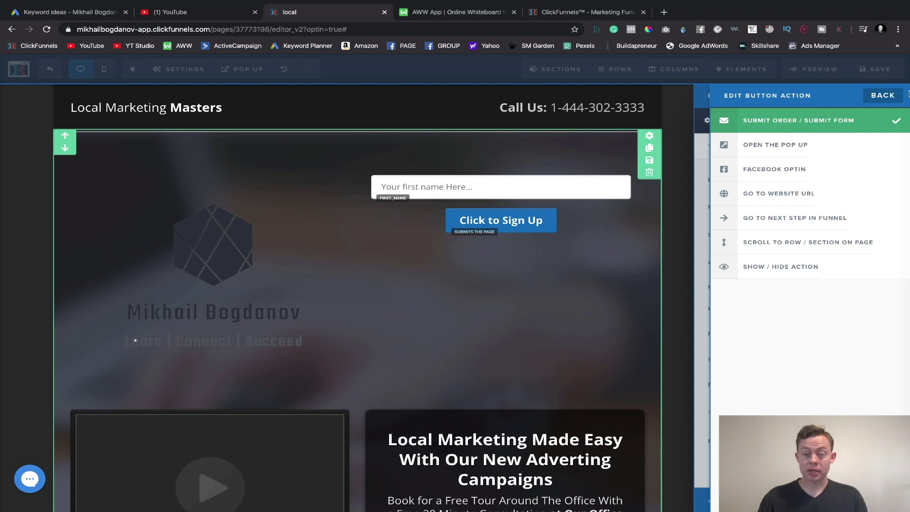
pyautogui.click(597, 283)
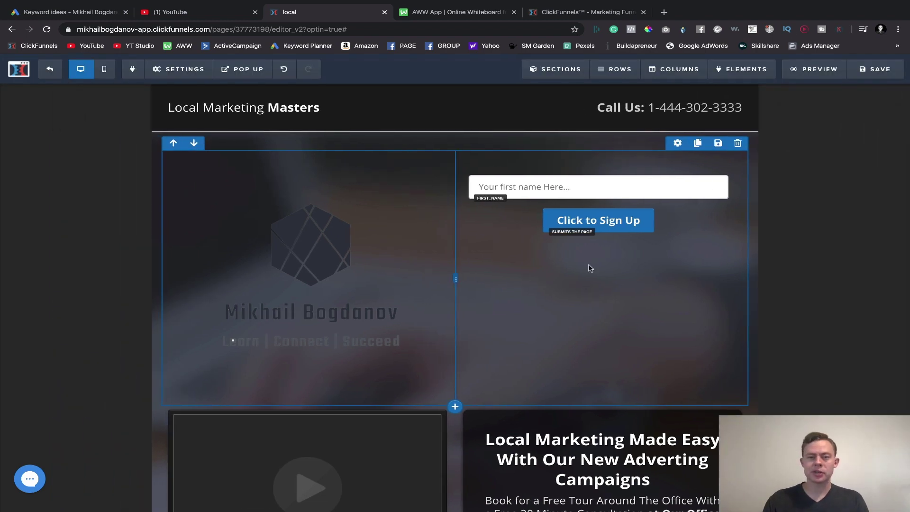
pyautogui.scroll(-3, 265, 360)
pyautogui.scroll(-5, 304, 304)
pyautogui.scroll(8, 278, 362)
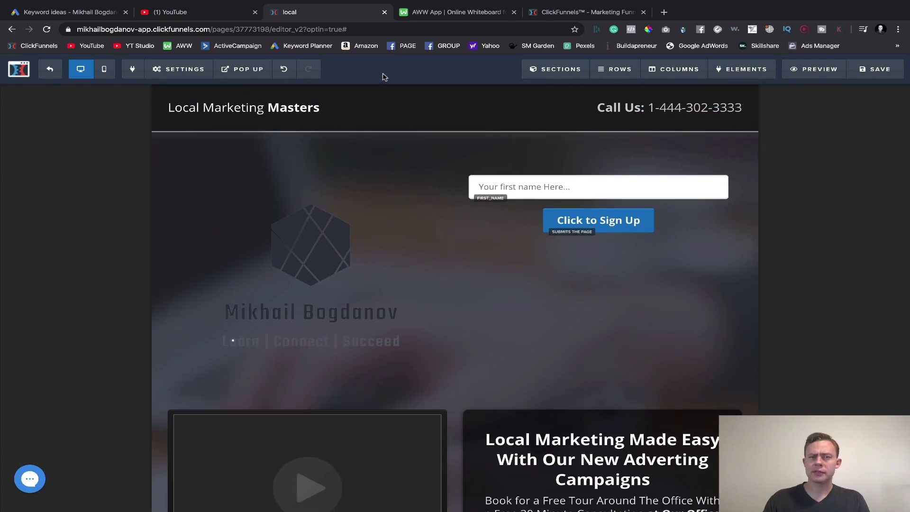
# - Save the optin page and scroll through it to check the result
pyautogui.click(871, 70)
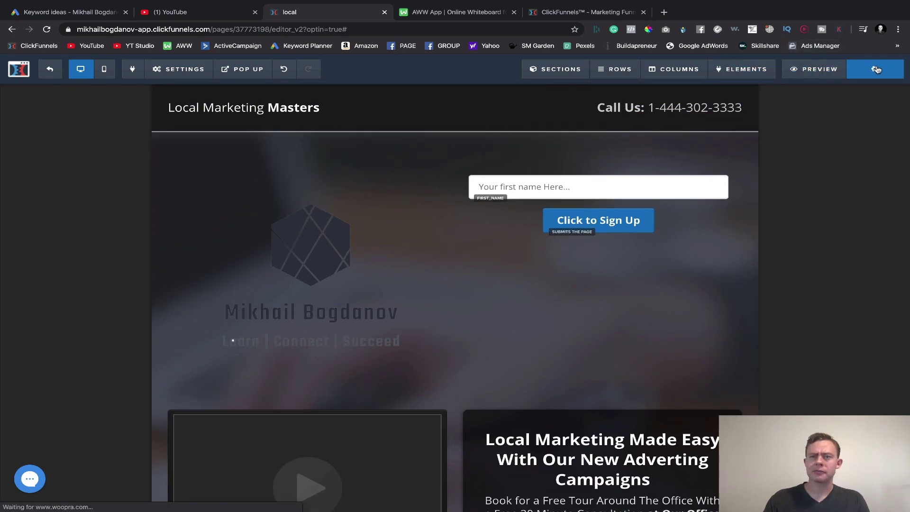
pyautogui.scroll(-8, 603, 293)
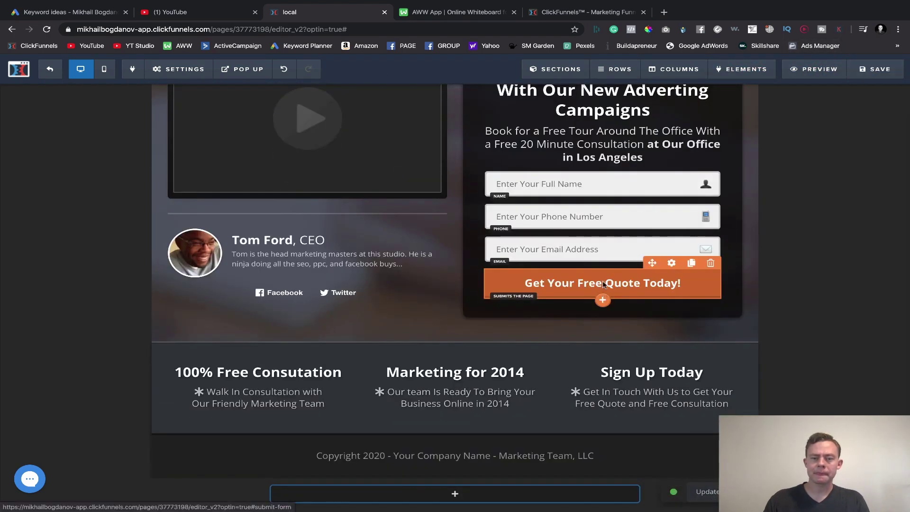
pyautogui.scroll(8, 601, 275)
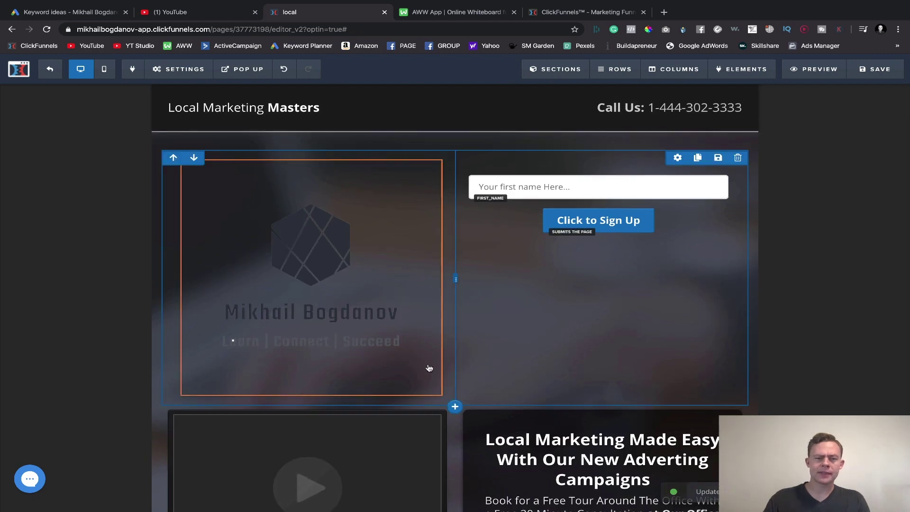
pyautogui.scroll(-8, 416, 354)
# - Set the Get Your Free Quote Today! button's animation to a Fade In timed delay of 5 minutes
pyautogui.click(309, 154)
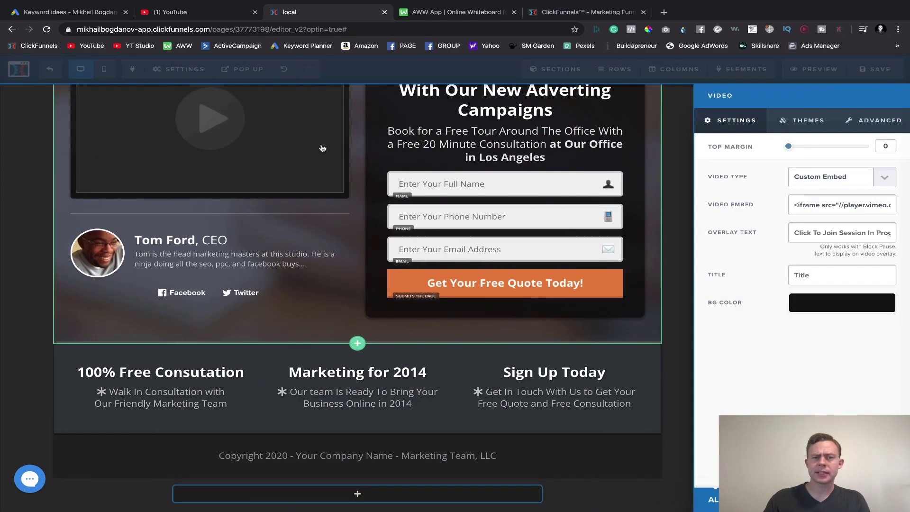
pyautogui.click(447, 200)
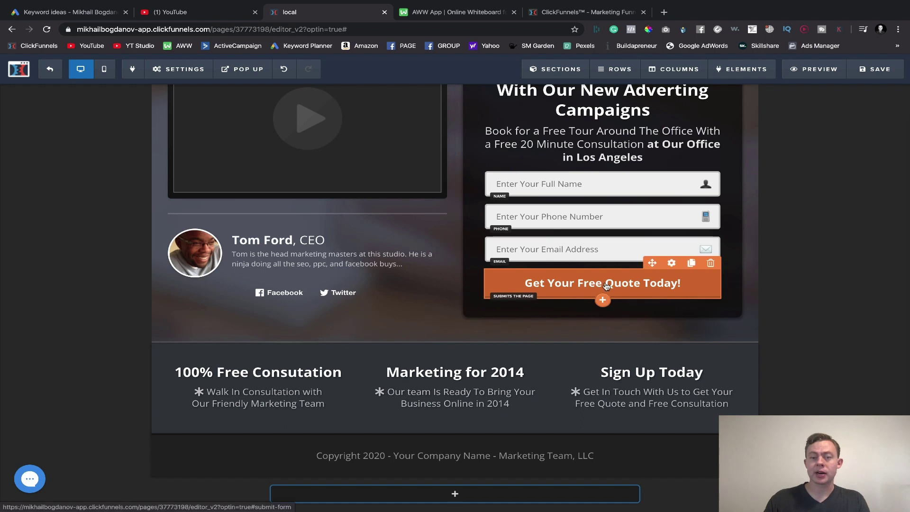
pyautogui.click(606, 287)
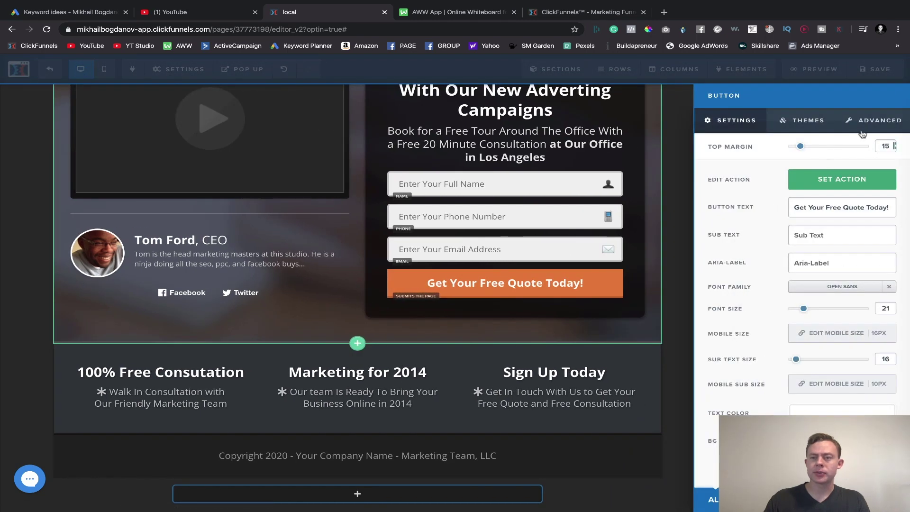
pyautogui.click(873, 118)
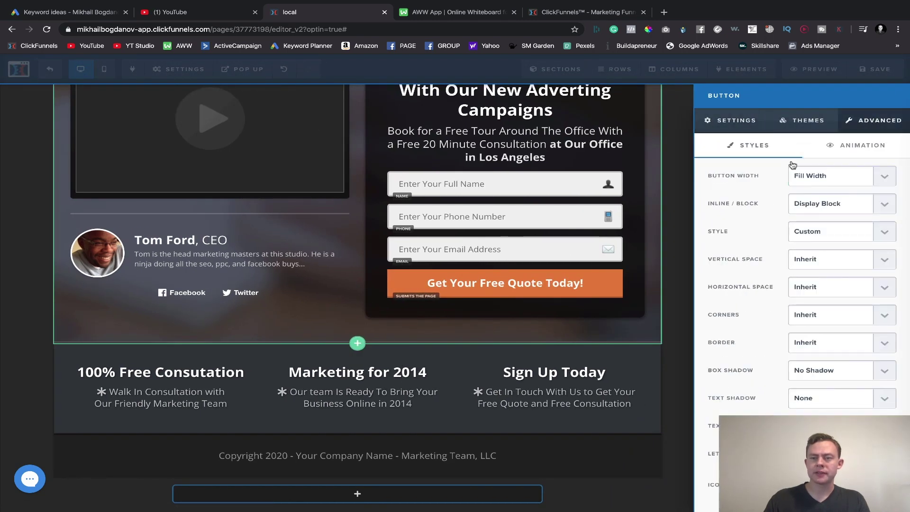
pyautogui.click(853, 146)
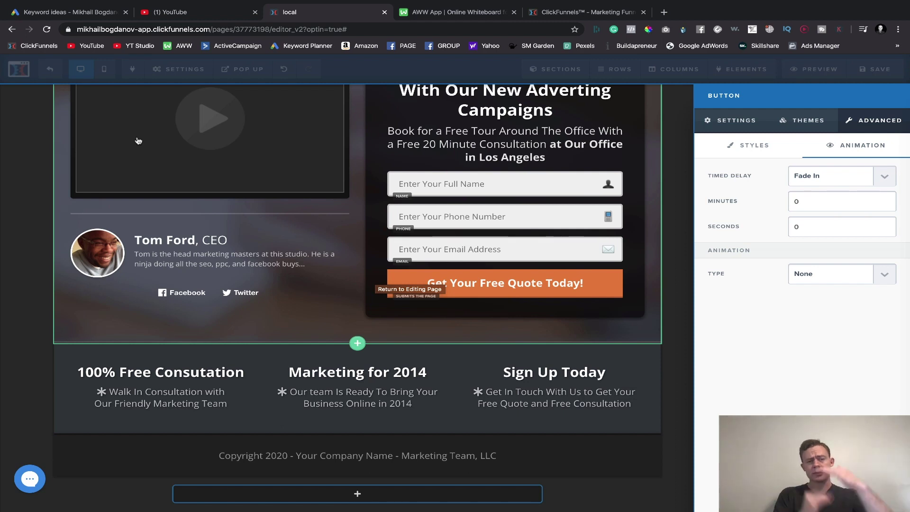
pyautogui.click(812, 199)
pyautogui.press('Delete')
pyautogui.write('5')
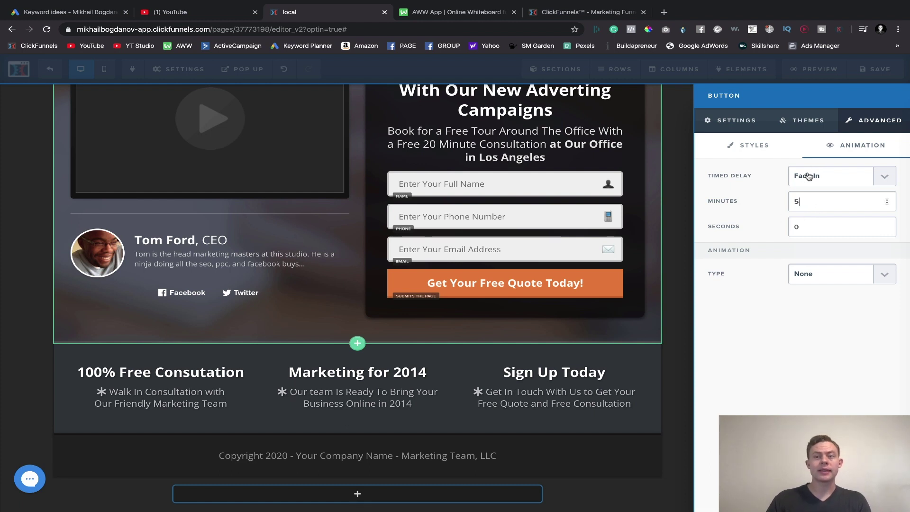
pyautogui.click(763, 197)
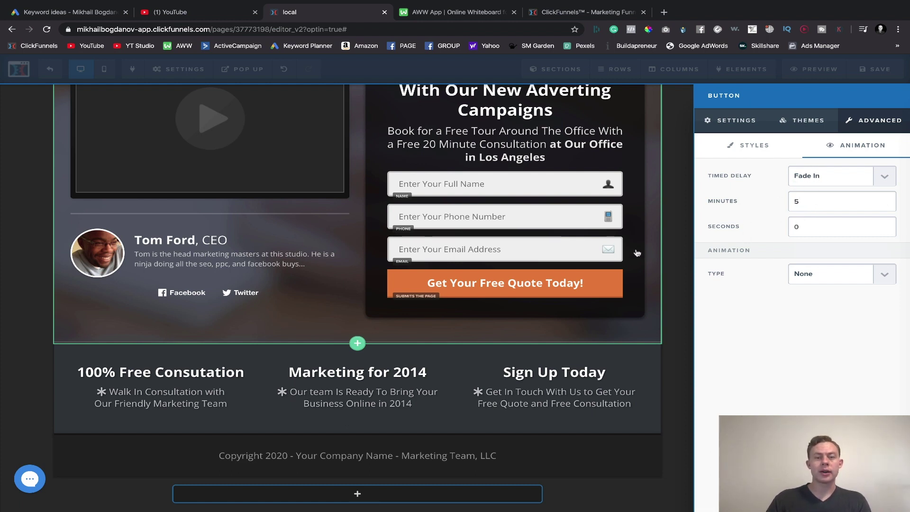
pyautogui.click(548, 125)
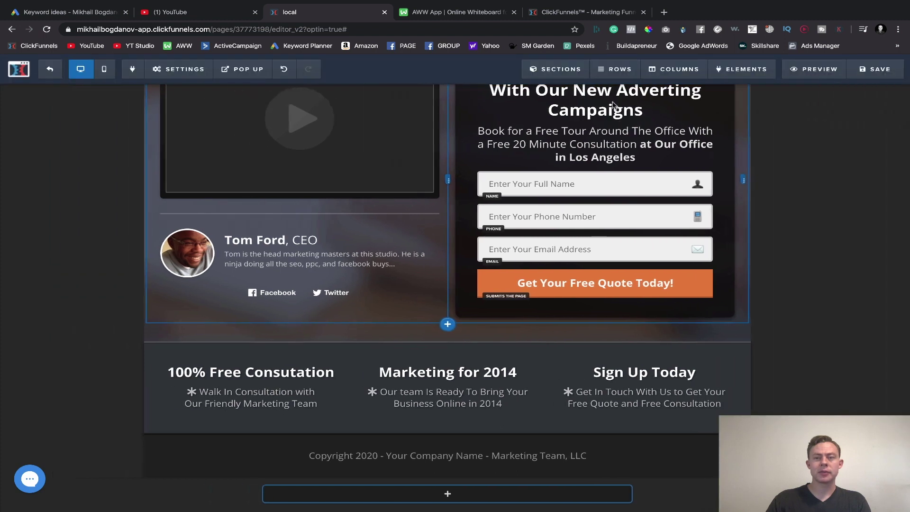
# - Save and preview the page, confirming the quote button stays hidden, then dismiss the exit popup
pyautogui.click(853, 67)
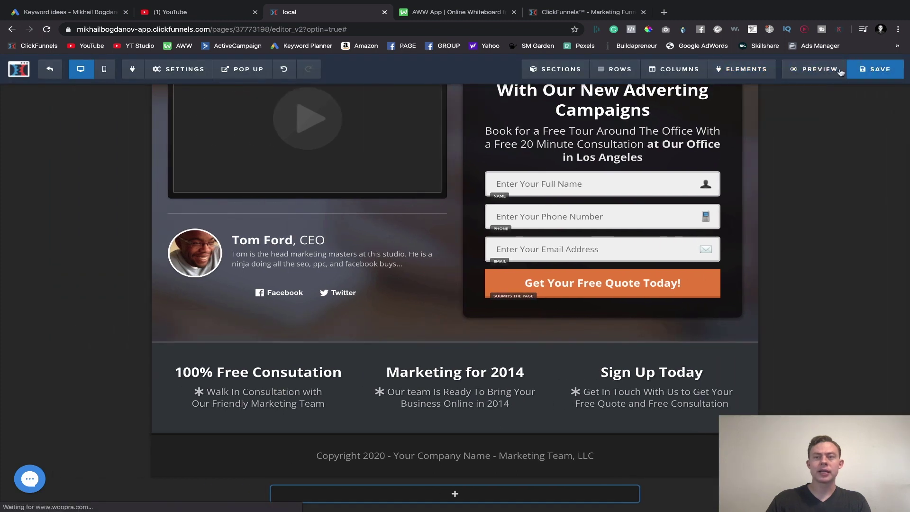
pyautogui.click(807, 69)
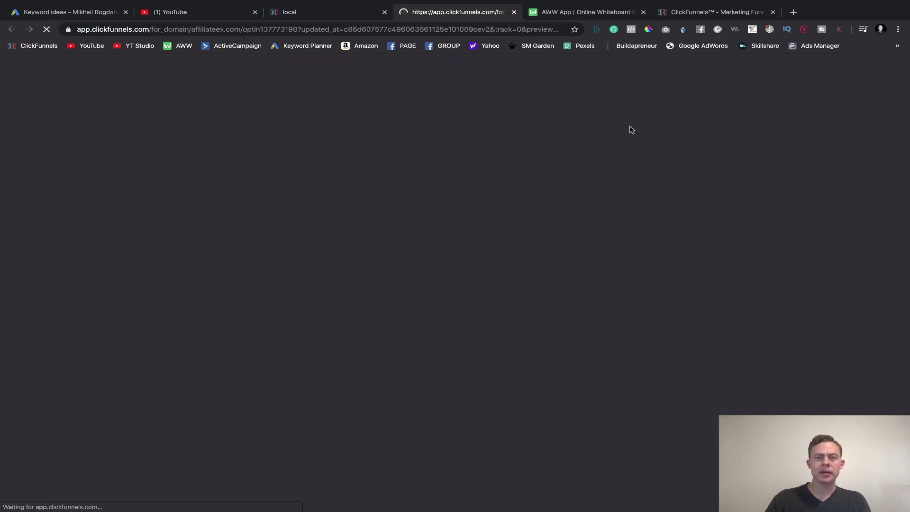
pyautogui.scroll(-6, 487, 213)
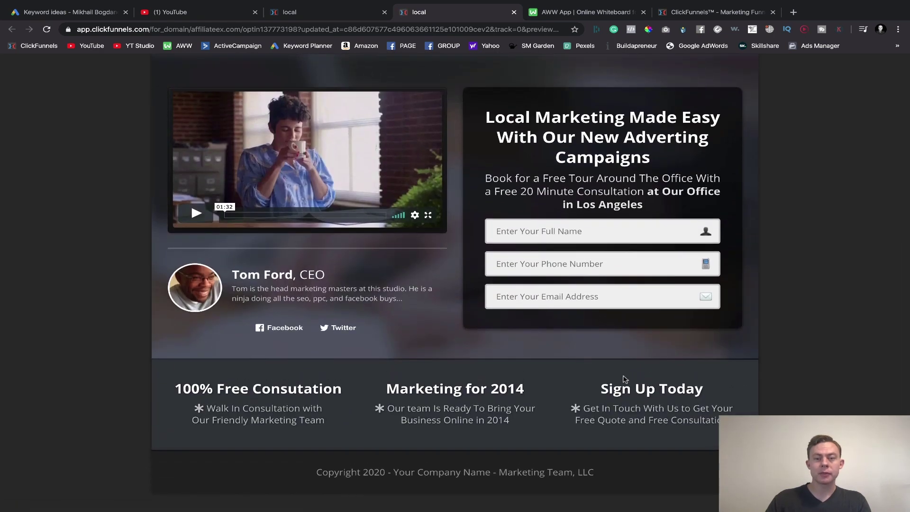
pyautogui.scroll(6, 538, 248)
pyautogui.scroll(-6, 526, 321)
pyautogui.scroll(6, 539, 229)
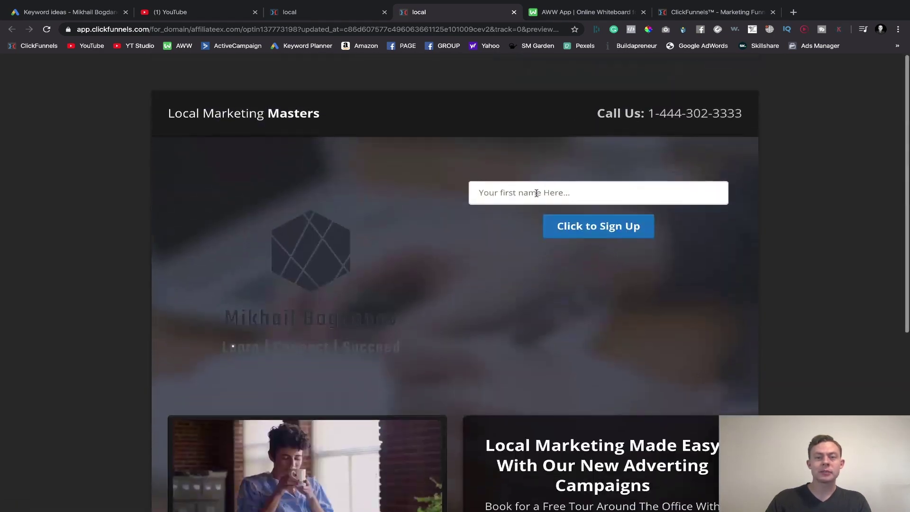
pyautogui.scroll(-6, 558, 310)
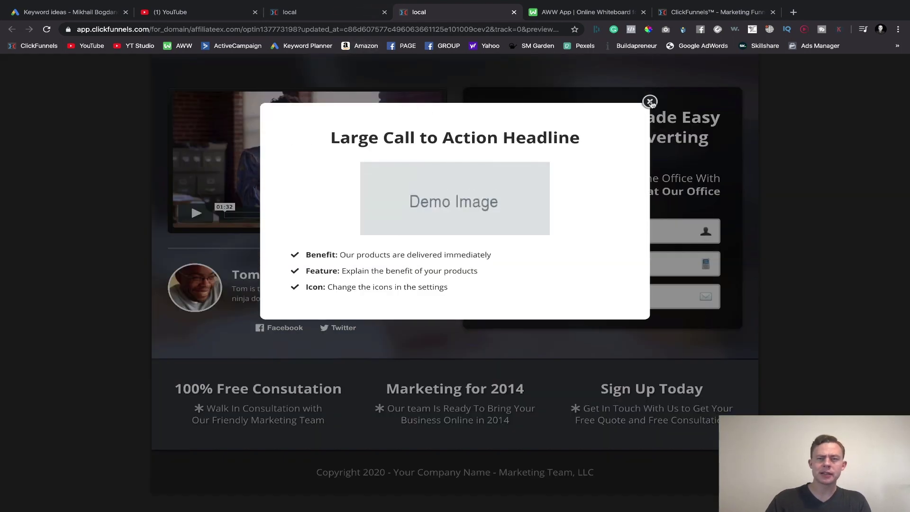
pyautogui.click(650, 99)
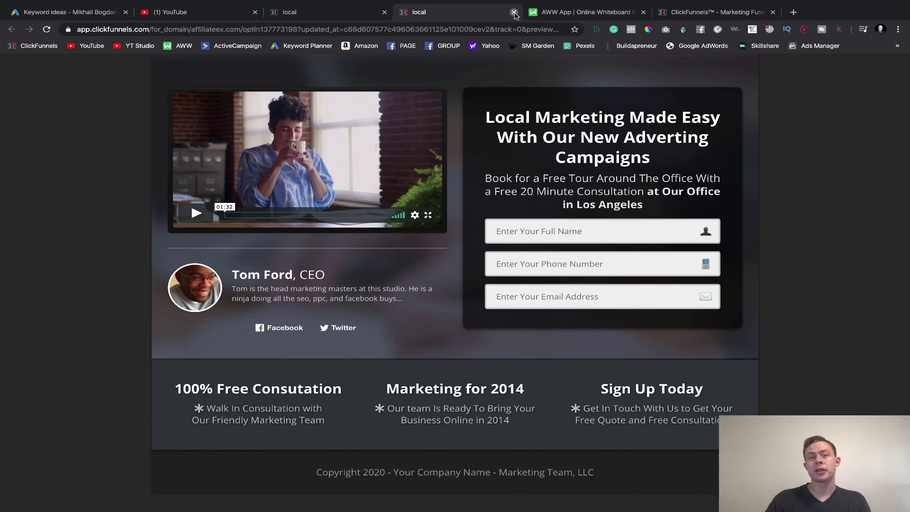
pyautogui.click(513, 12)
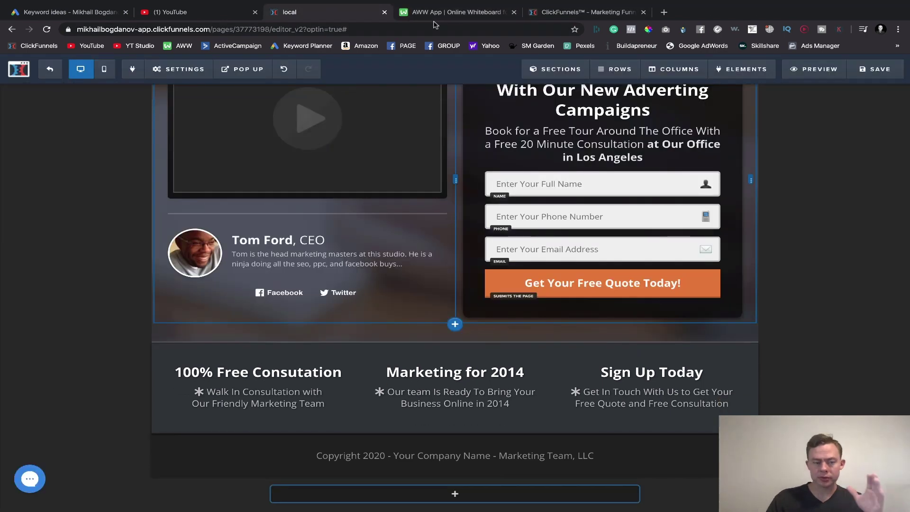
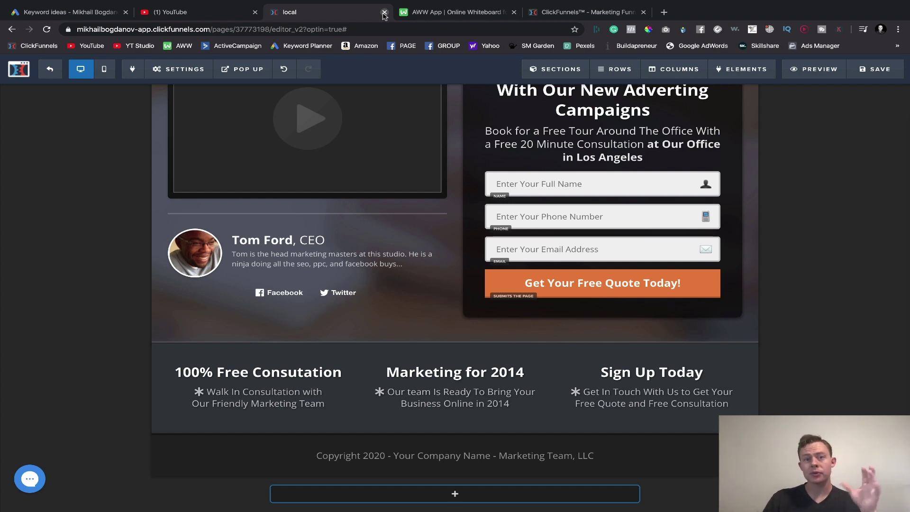
# - Switch to the 'AWW App | Online Whiteboard' tab with the old funnel sketch
pyautogui.click(456, 11)
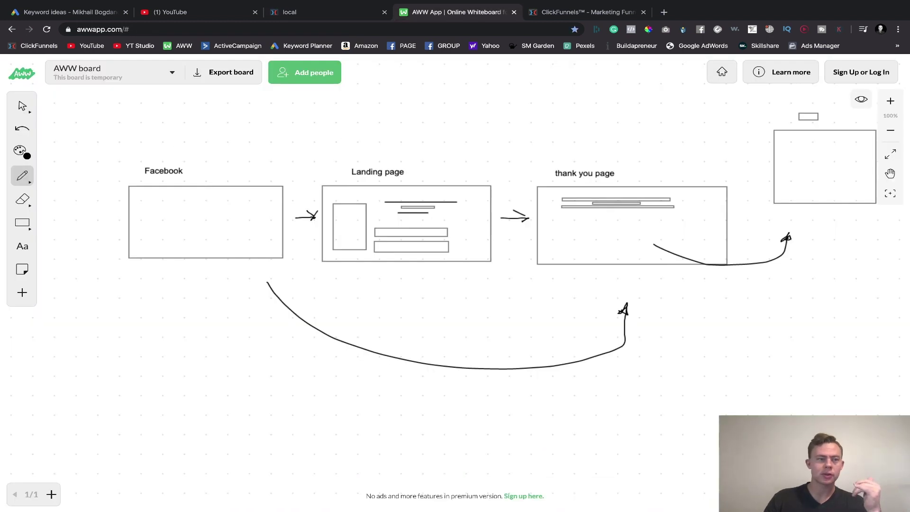
# - Select the old funnel diagram and delete it
pyautogui.click(23, 106)
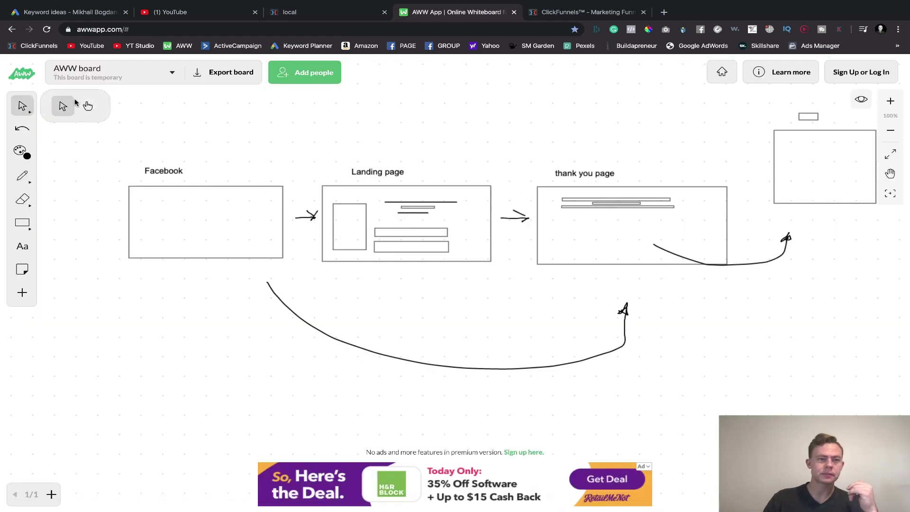
pyautogui.moveTo(71, 138); pyautogui.dragTo(907, 290)
pyautogui.moveTo(820, 373); pyautogui.dragTo(817, 385)
pyautogui.press('Delete')
# - Delete the two leftover rectangles at the top right of the board
pyautogui.moveTo(736, 112); pyautogui.dragTo(817, 107)
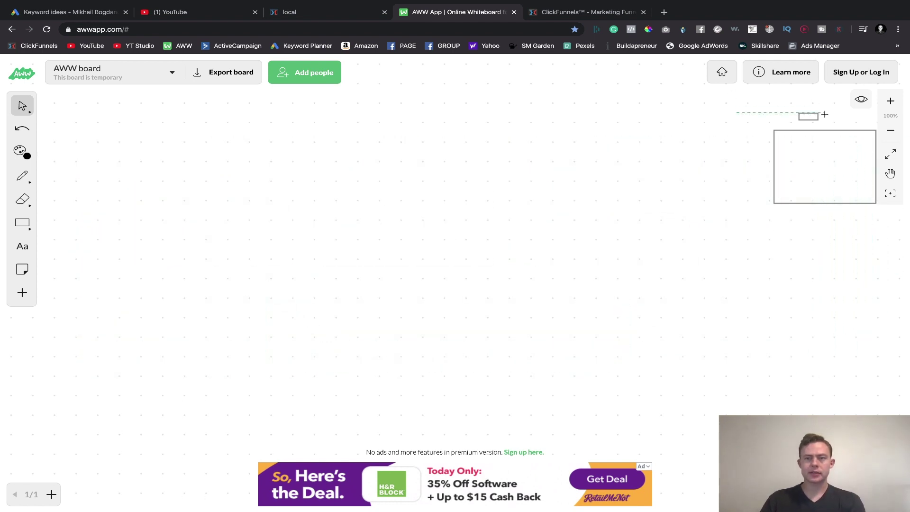
pyautogui.moveTo(863, 222); pyautogui.dragTo(863, 222)
pyautogui.press('Delete')
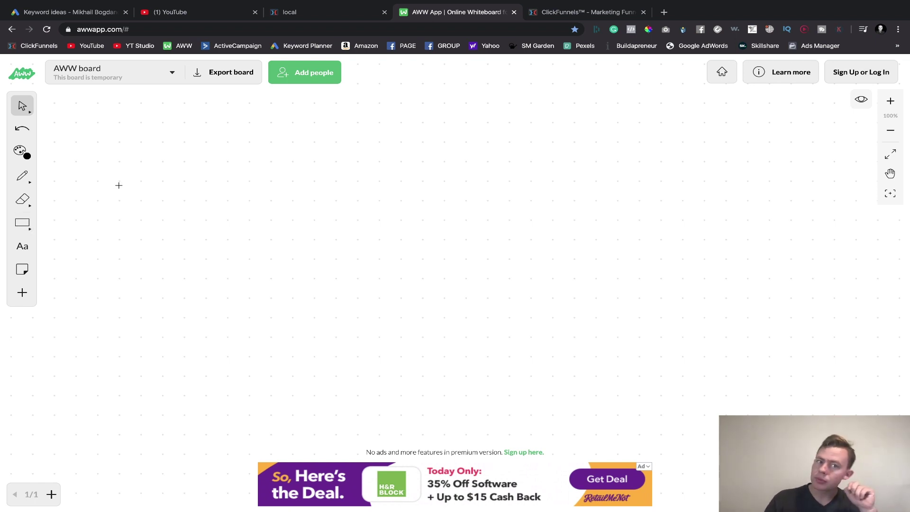
pyautogui.click(22, 222)
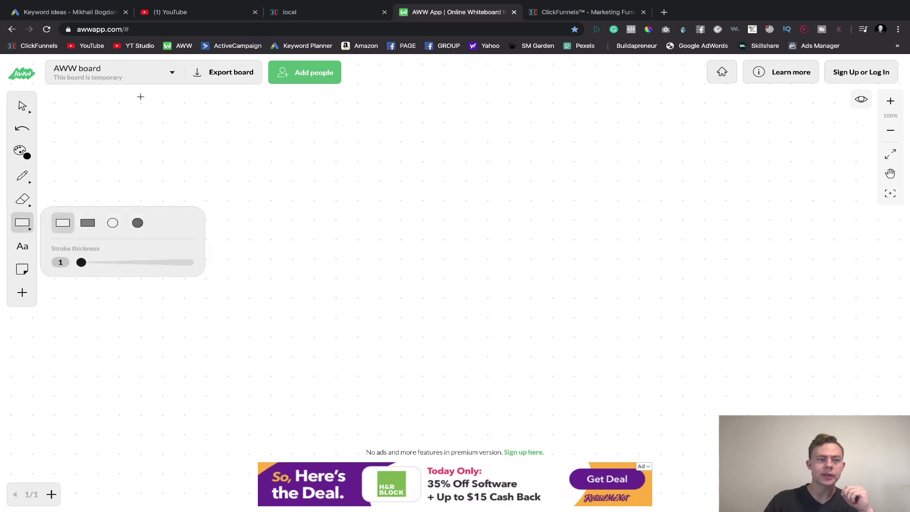
# - Draw three similar-sized rectangles in a row near the board centre
pyautogui.moveTo(306, 288); pyautogui.dragTo(363, 326)
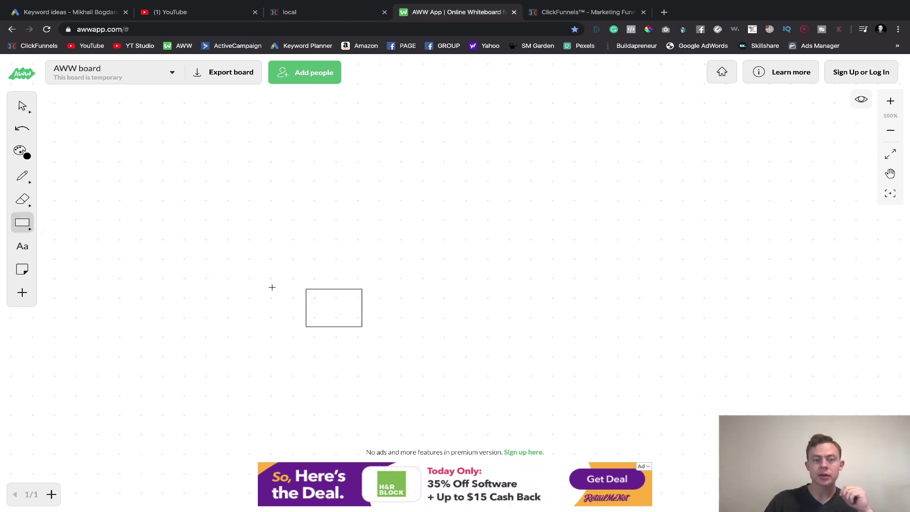
pyautogui.moveTo(381, 290); pyautogui.dragTo(443, 327)
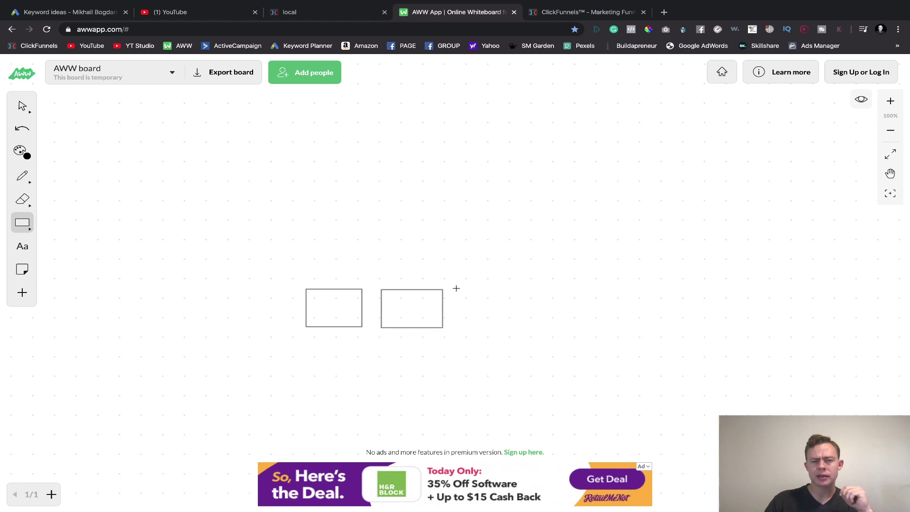
pyautogui.moveTo(456, 288); pyautogui.dragTo(513, 327)
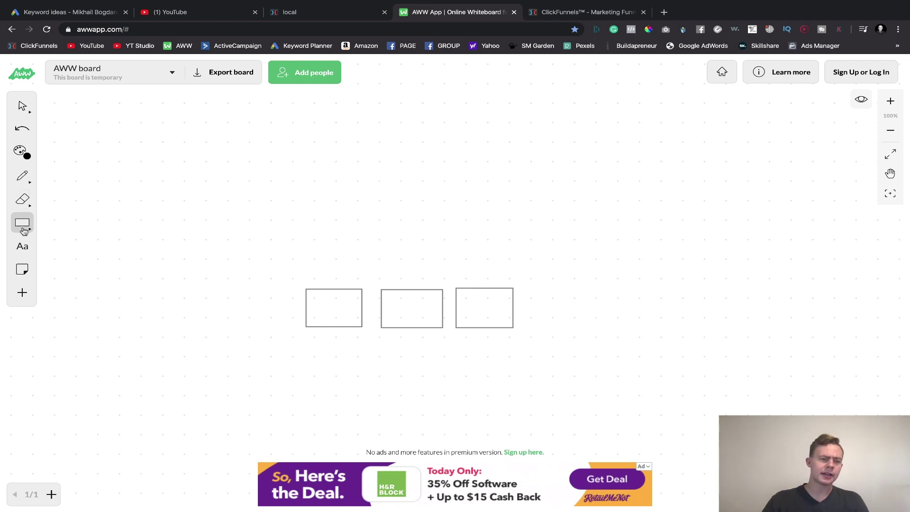
pyautogui.click(22, 246)
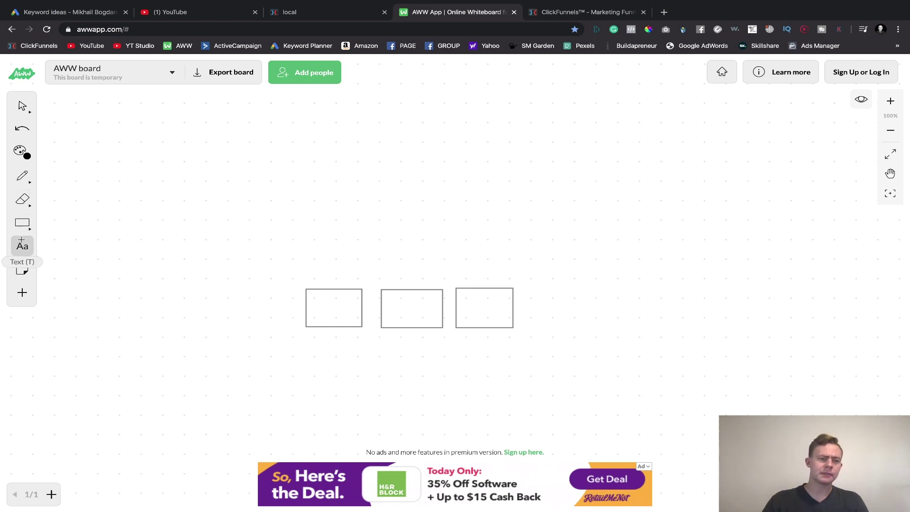
# - Type 'Traffic', 'landing Page' and 'Thank you page' above the first, second and third boxes
pyautogui.click(318, 281)
pyautogui.write('Traffic')
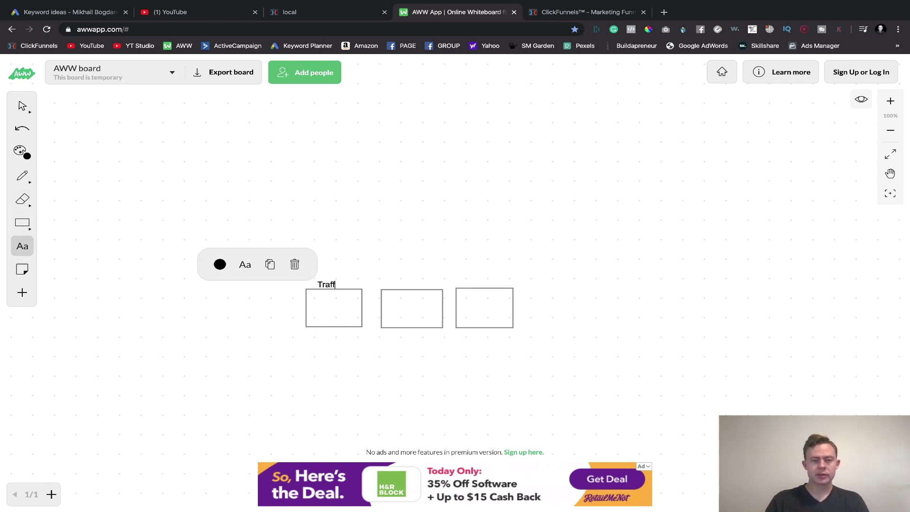
pyautogui.click(388, 283)
pyautogui.press('l')
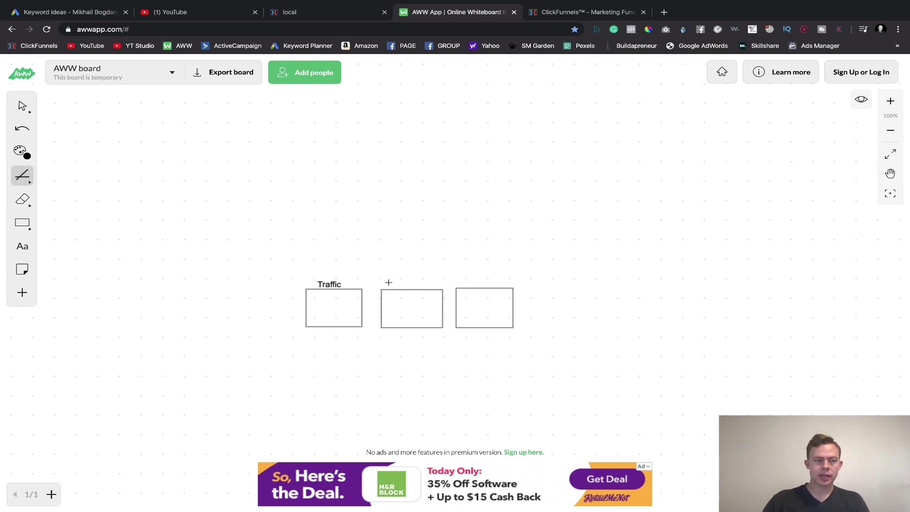
pyautogui.click(35, 252)
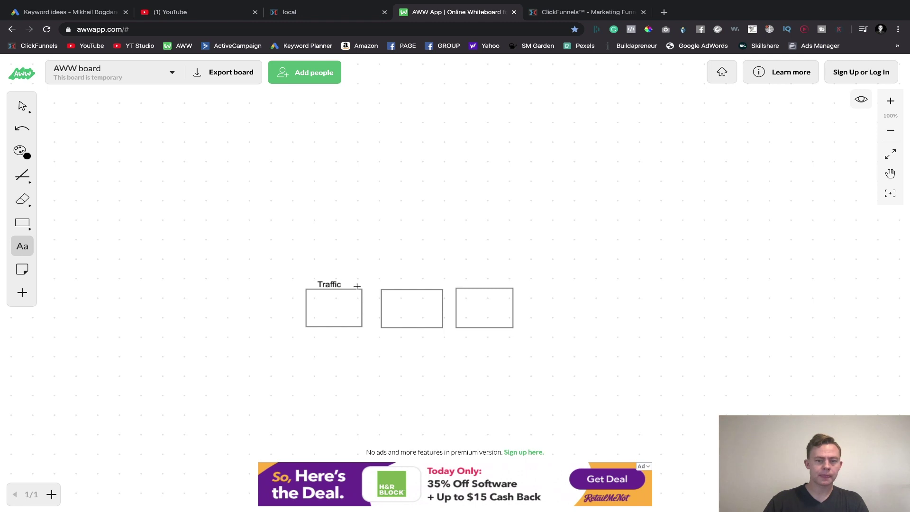
pyautogui.click(388, 282)
pyautogui.write('landing Page')
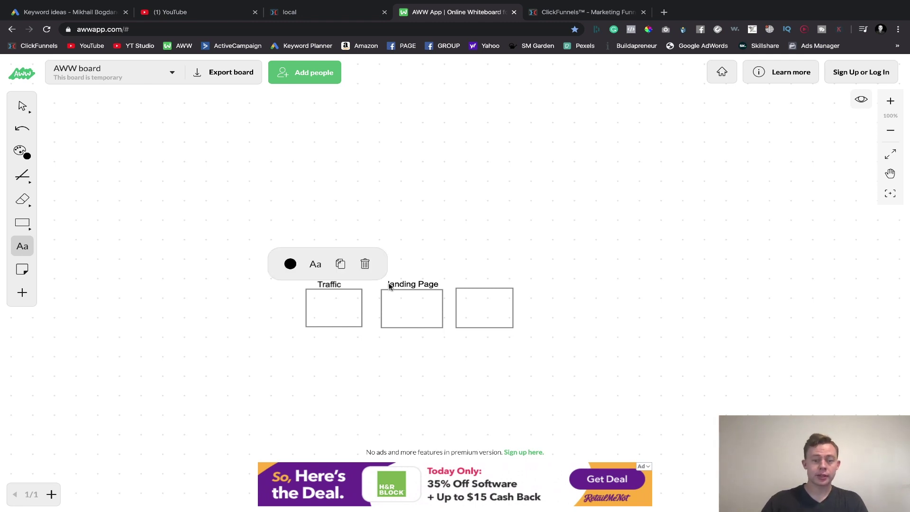
pyautogui.click(446, 258)
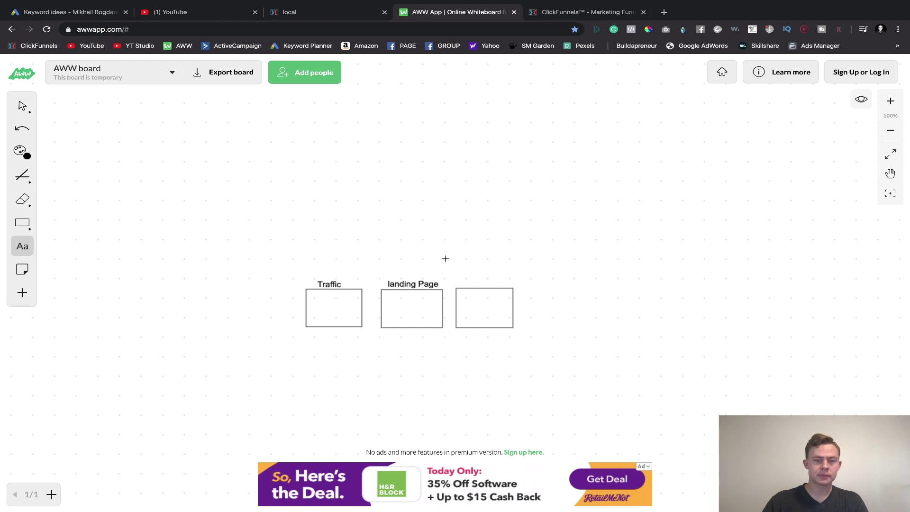
pyautogui.click(459, 280)
pyautogui.write('Thank you page')
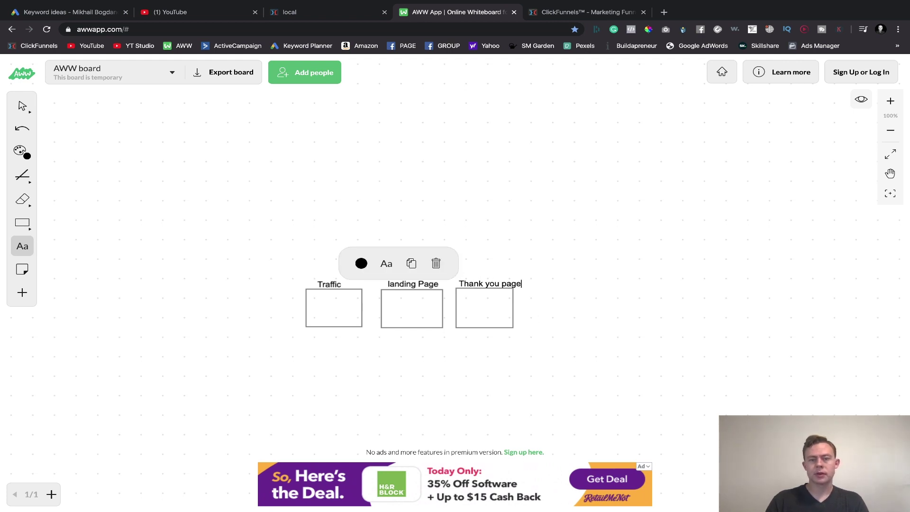
pyautogui.click(551, 274)
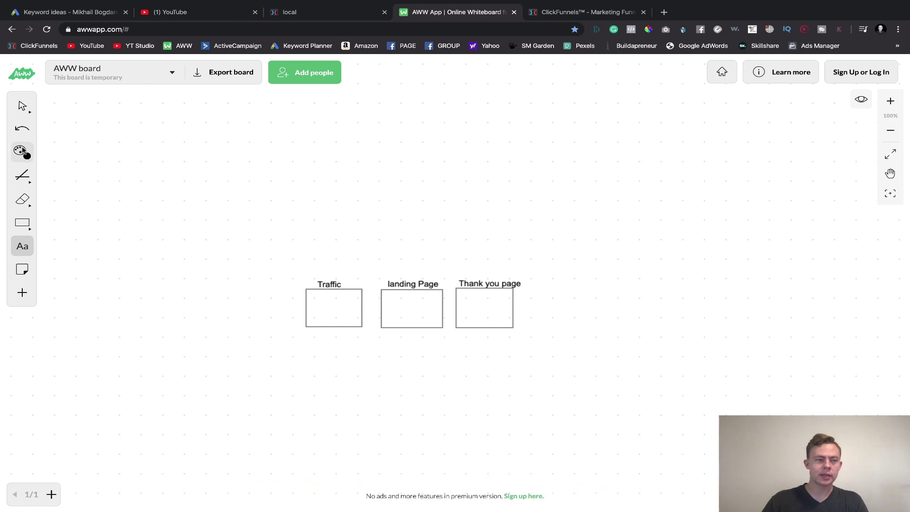
# - Draw a vertical line below the landing Page box ending in a small downward triangle
pyautogui.click(22, 105)
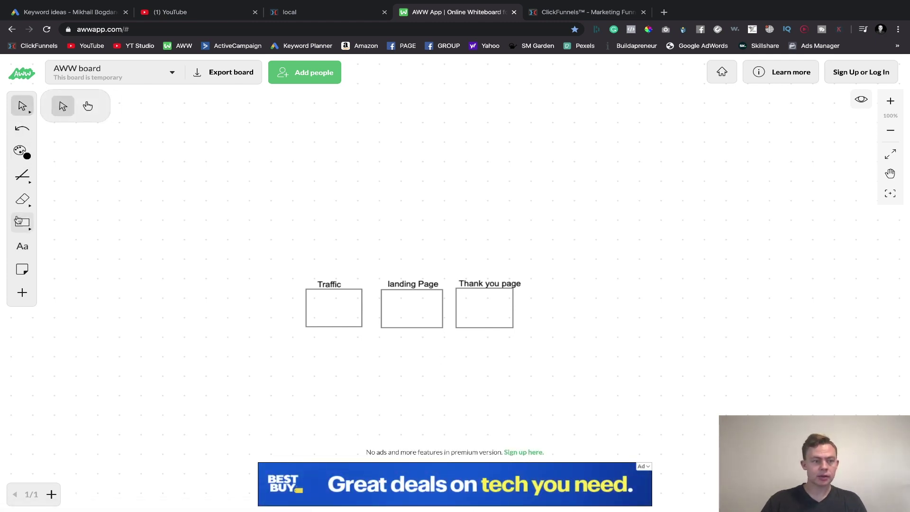
pyautogui.press('l')
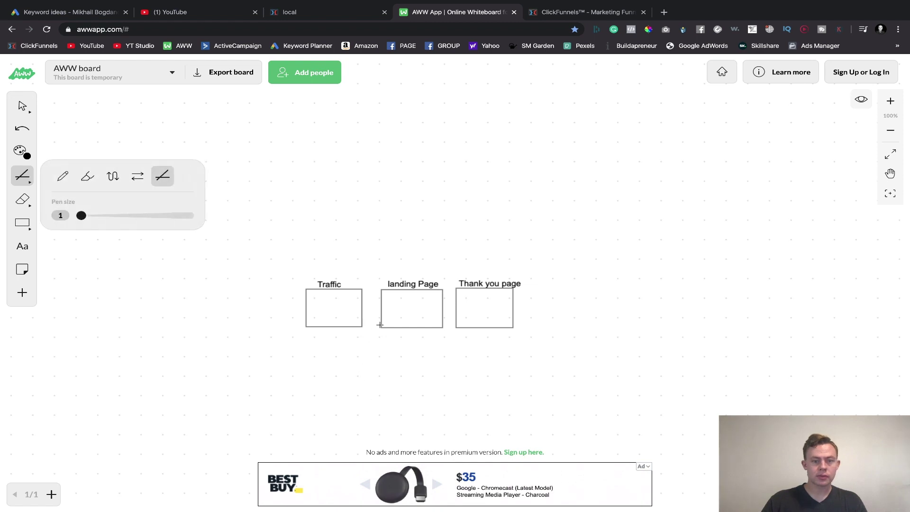
pyautogui.moveTo(404, 335); pyautogui.dragTo(404, 376)
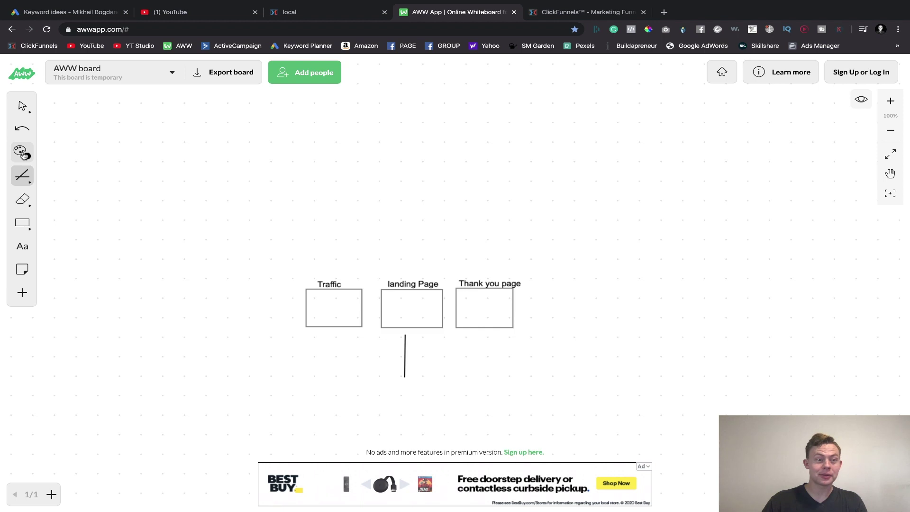
pyautogui.click(22, 152)
pyautogui.moveTo(378, 388)
pyautogui.mouseDown()
pyautogui.moveTo(403, 401)
pyautogui.moveTo(418, 387)
pyautogui.moveTo(380, 385)
pyautogui.mouseUp()
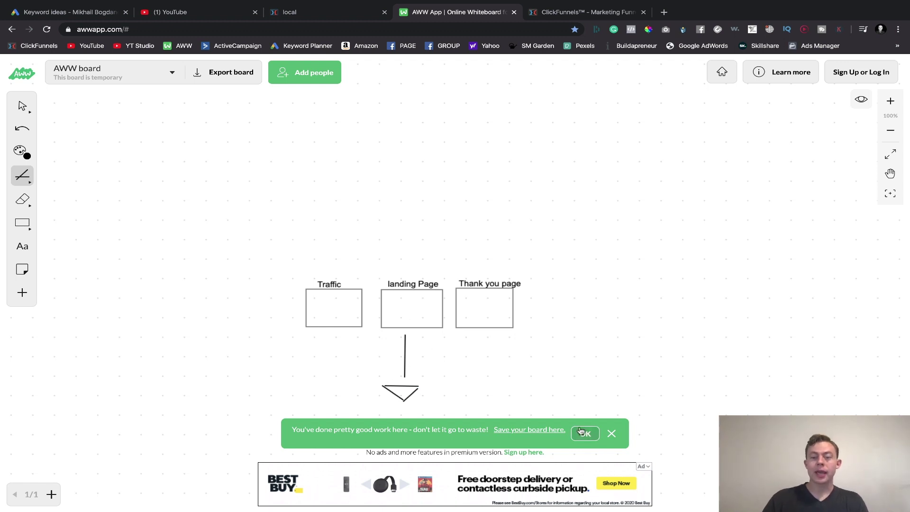
# - Dismiss the save-your-board reminder and draw a long horizontal baseline extending right
pyautogui.click(612, 434)
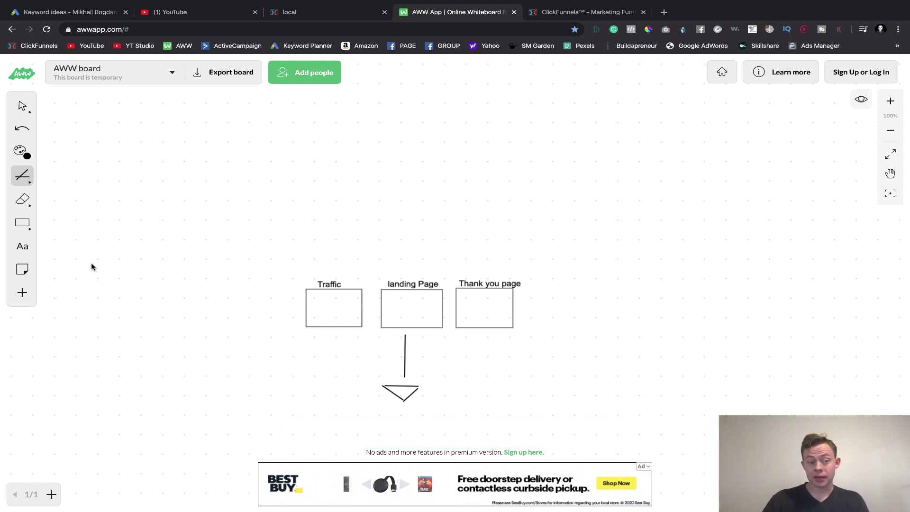
pyautogui.click(22, 175)
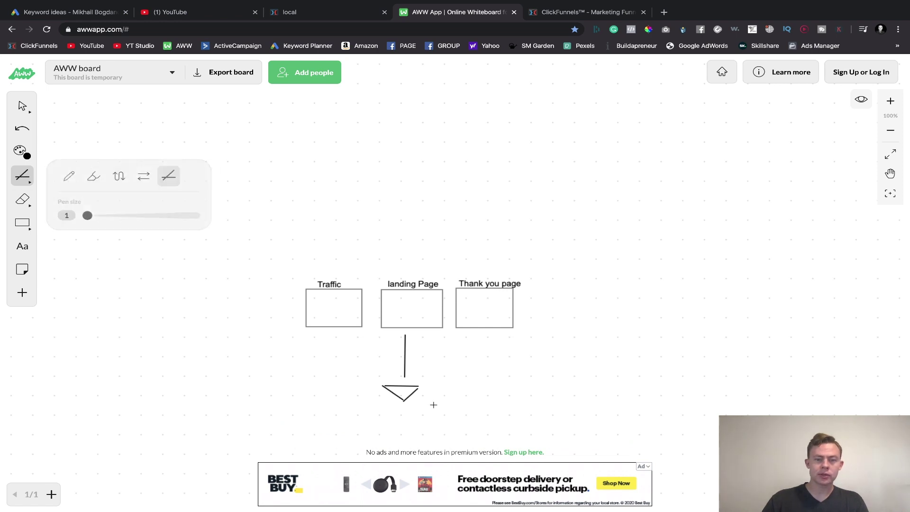
pyautogui.moveTo(426, 396); pyautogui.dragTo(726, 401)
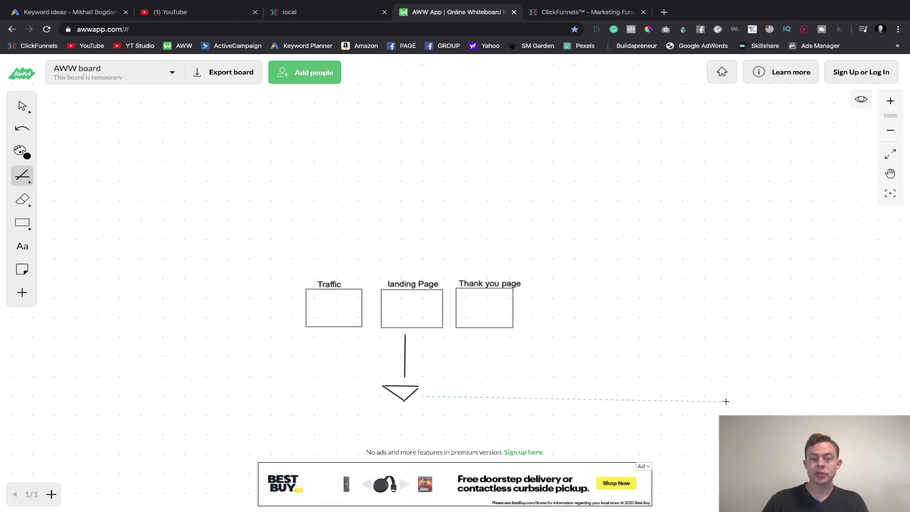
pyautogui.moveTo(835, 393); pyautogui.dragTo(874, 395)
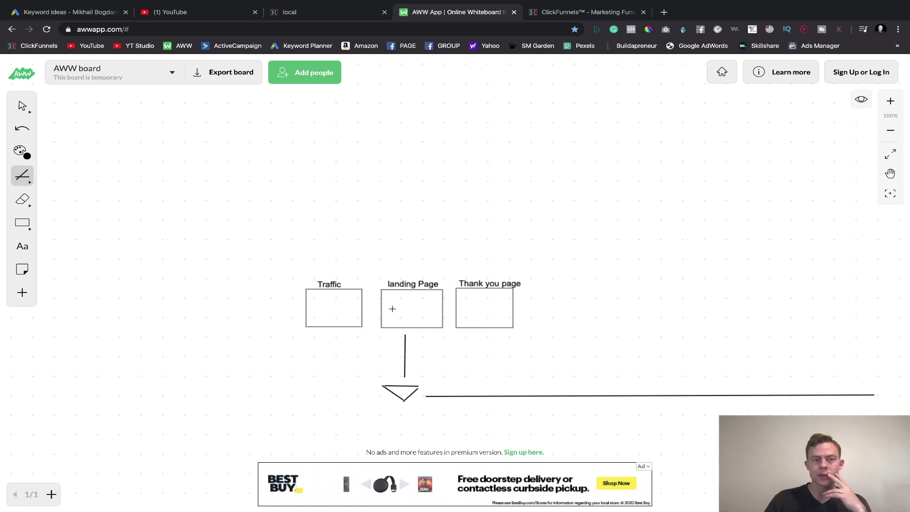
pyautogui.click(291, 13)
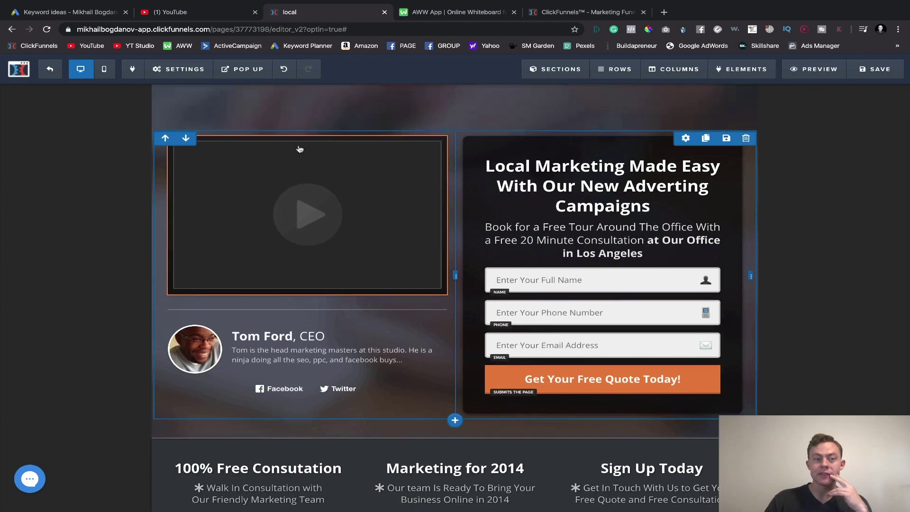
pyautogui.scroll(4, 299, 148)
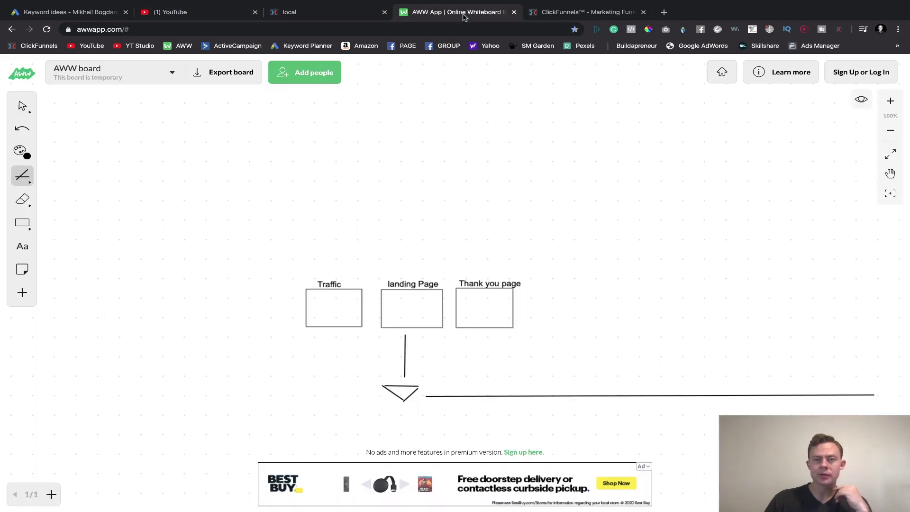
pyautogui.click(453, 13)
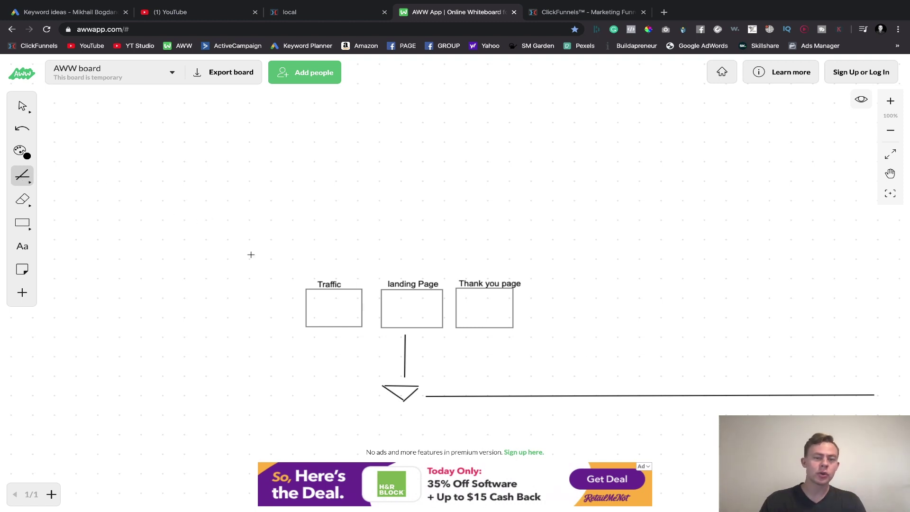
# - Draw a three-step staircase polyline right of the diagram, then a placeholder bar inside the landing Page box
pyautogui.click(577, 354)
pyautogui.click(576, 316)
pyautogui.click(636, 317)
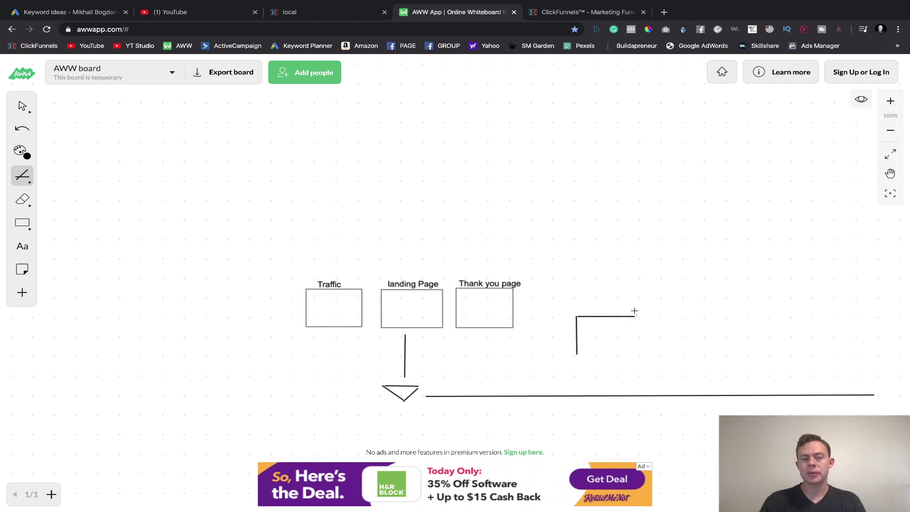
pyautogui.click(636, 271)
pyautogui.click(703, 271)
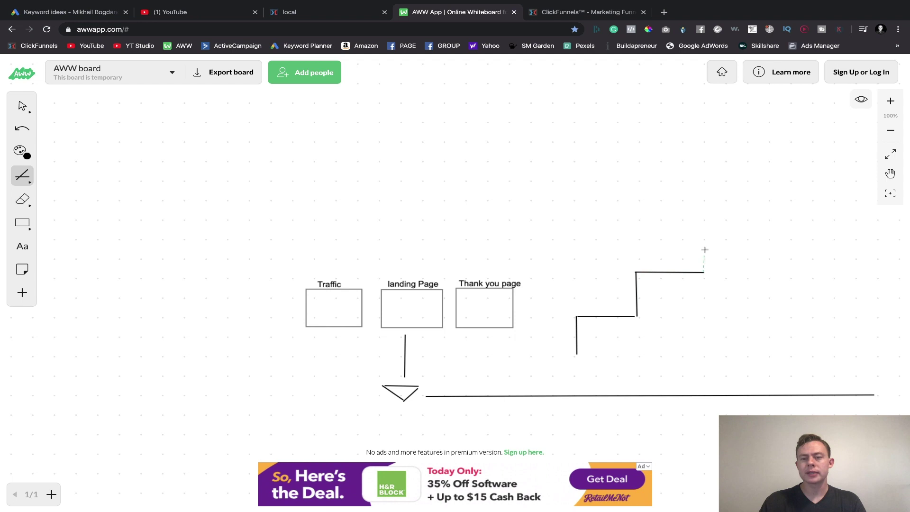
pyautogui.click(705, 223)
pyautogui.doubleClick(770, 223)
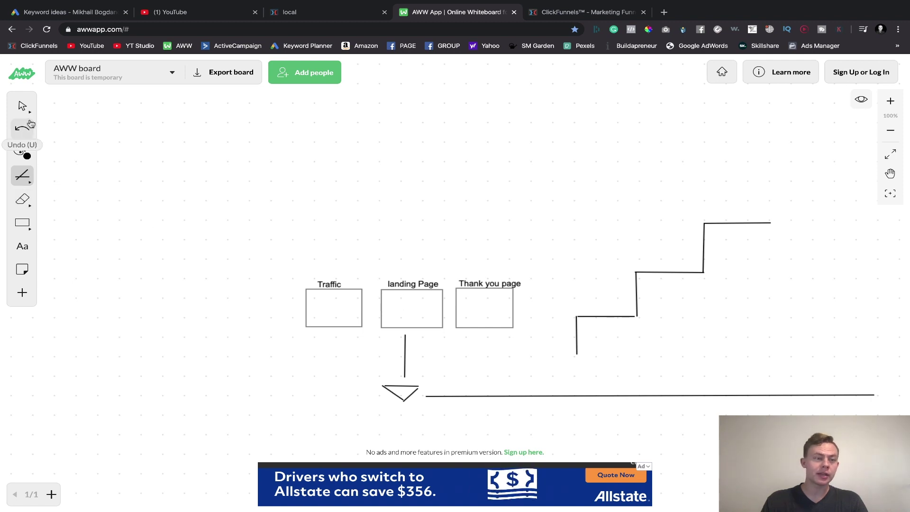
pyautogui.click(24, 224)
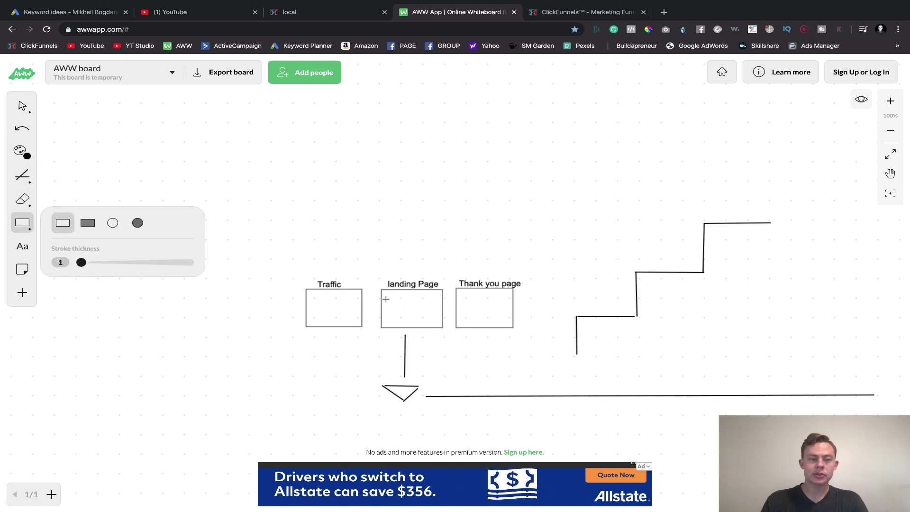
pyautogui.moveTo(387, 294)
pyautogui.mouseDown()
pyautogui.moveTo(387, 323)
pyautogui.moveTo(434, 314)
pyautogui.moveTo(428, 299)
pyautogui.mouseUp()
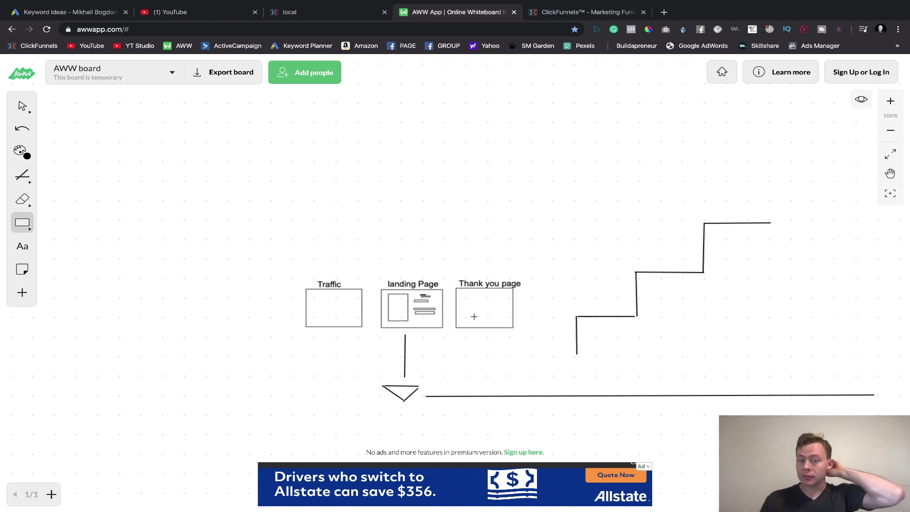
# - Add a thin text-line bar across the top of the Thank you page box
pyautogui.moveTo(467, 295); pyautogui.dragTo(507, 302)
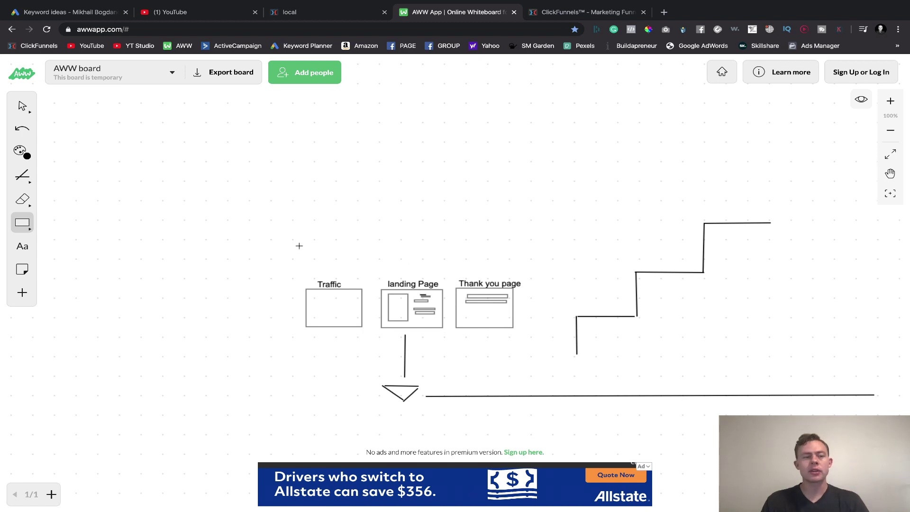
# - Add a '$7' label beside the lowest step and a small product box on it
pyautogui.click(21, 247)
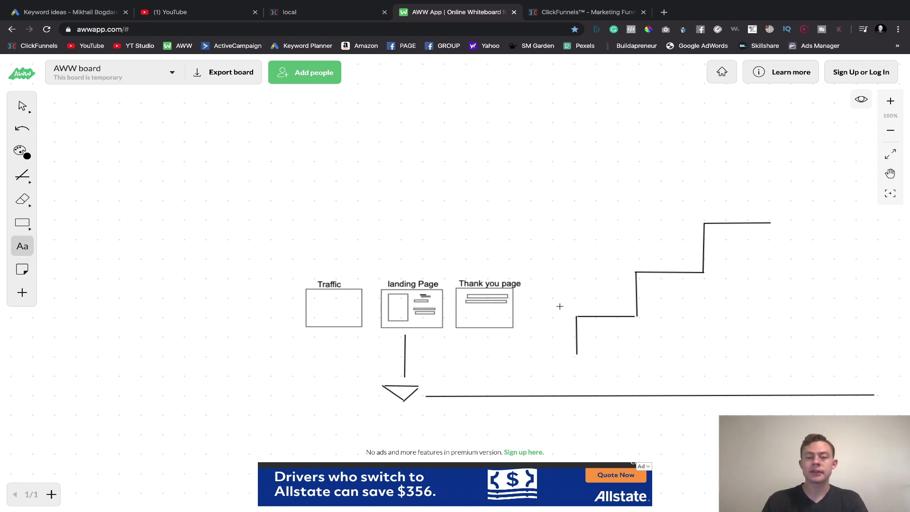
pyautogui.click(586, 302)
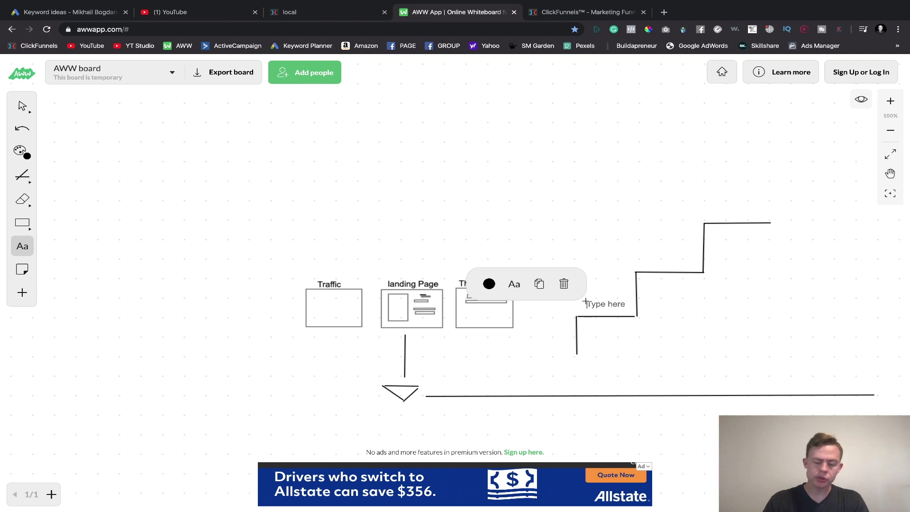
pyautogui.write('7')
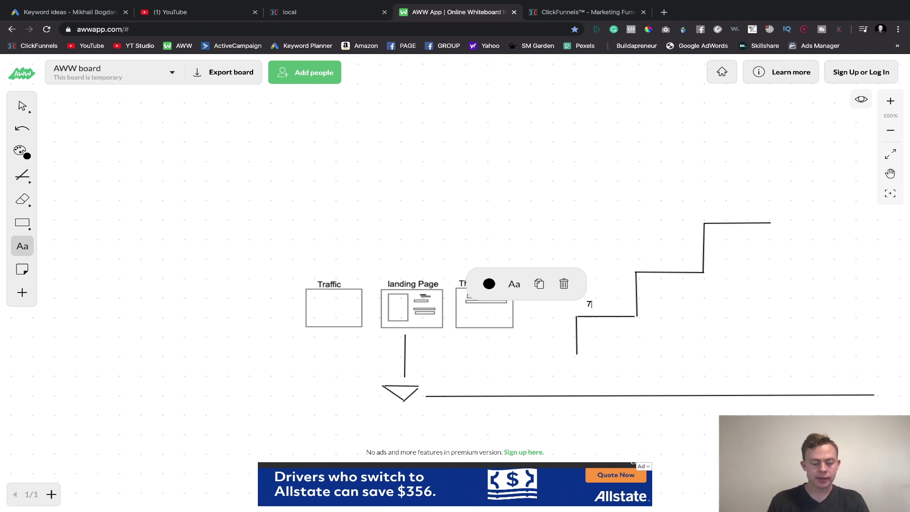
pyautogui.press('BackSpace')
pyautogui.write('$7')
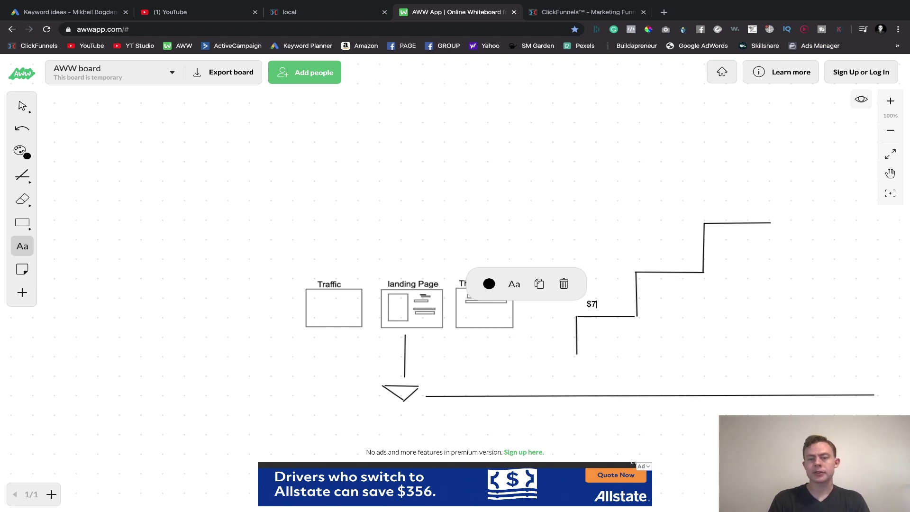
pyautogui.click(585, 223)
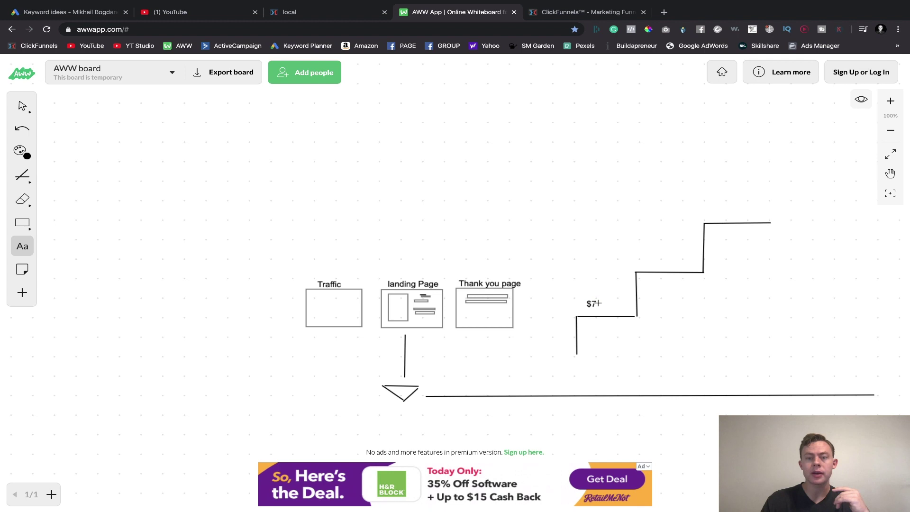
pyautogui.click(22, 223)
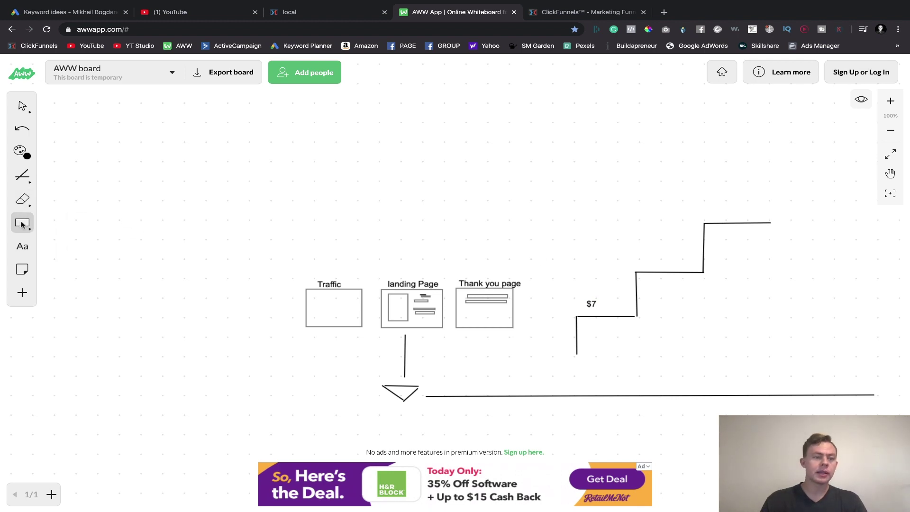
pyautogui.moveTo(611, 288); pyautogui.dragTo(629, 311)
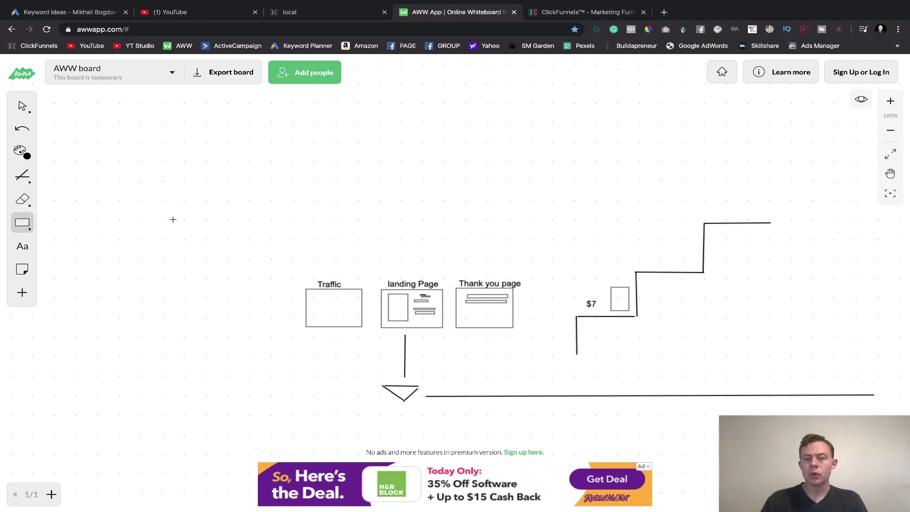
# - Label the middle step '$97' and draw a small product box on it
pyautogui.click(24, 247)
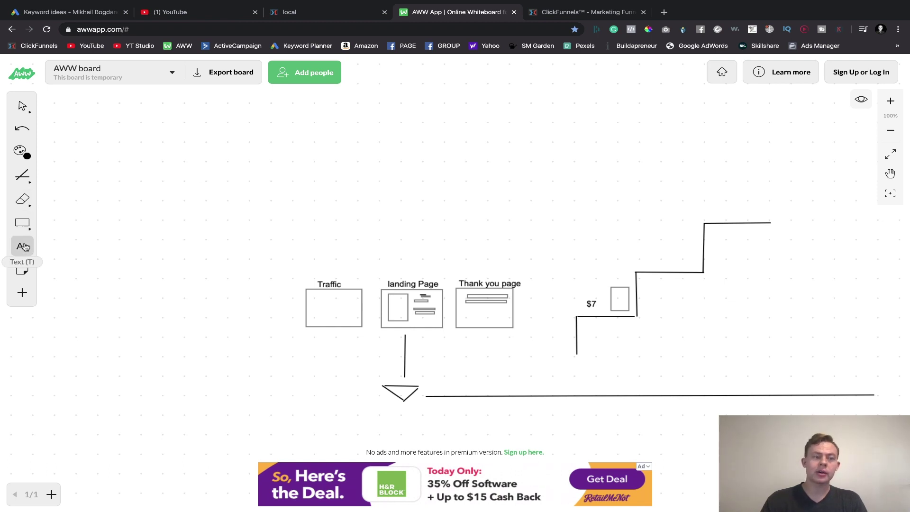
pyautogui.click(642, 258)
pyautogui.write('$')
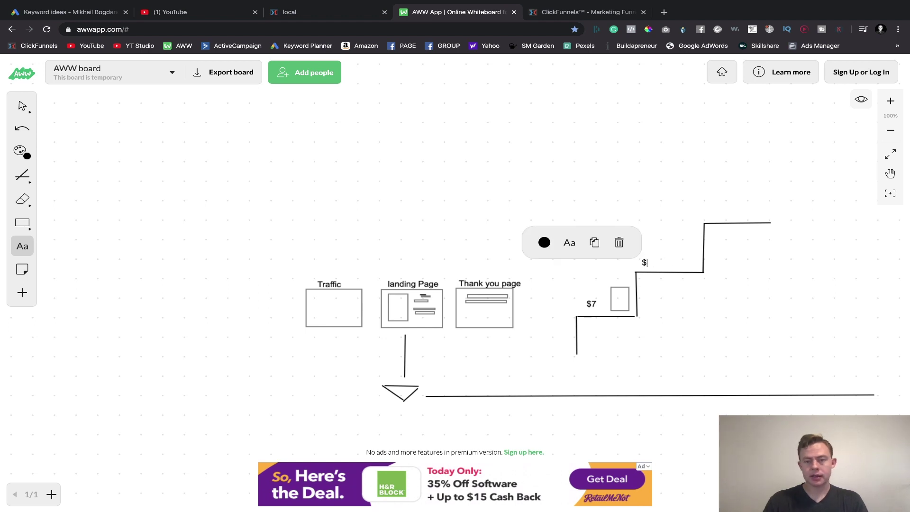
pyautogui.write('97')
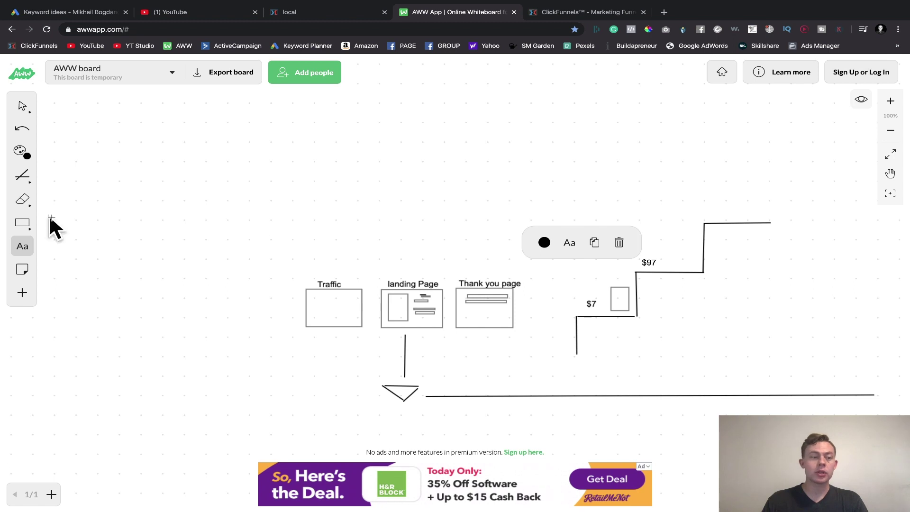
pyautogui.click(27, 227)
pyautogui.moveTo(663, 233); pyautogui.dragTo(684, 266)
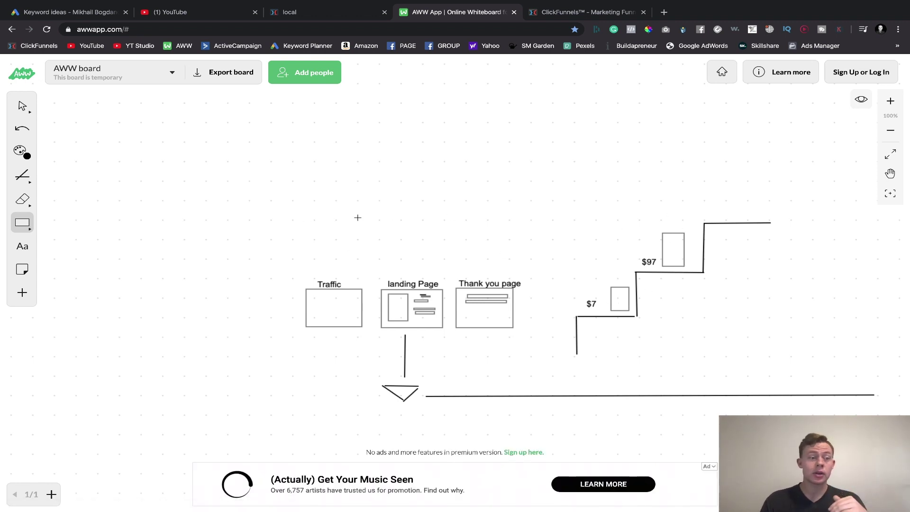
# - Add a '$997' label above the top step
pyautogui.click(22, 246)
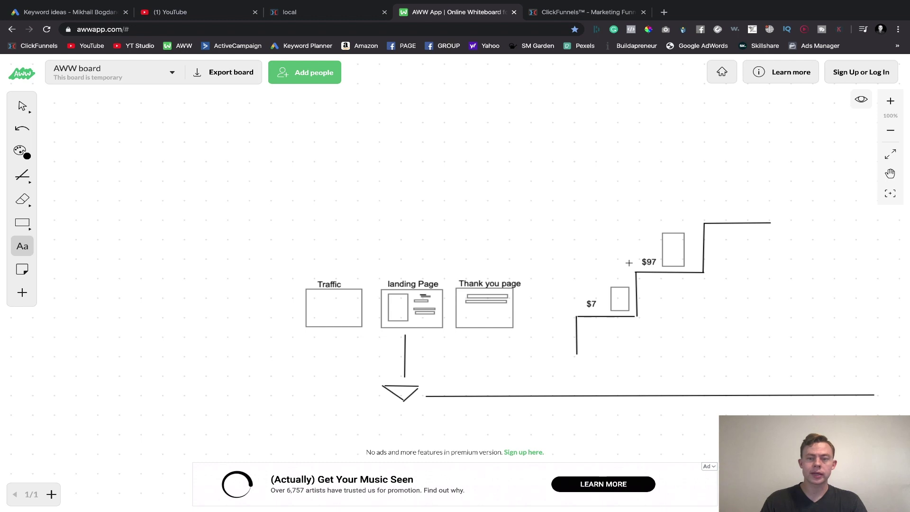
pyautogui.click(712, 212)
pyautogui.write('$997')
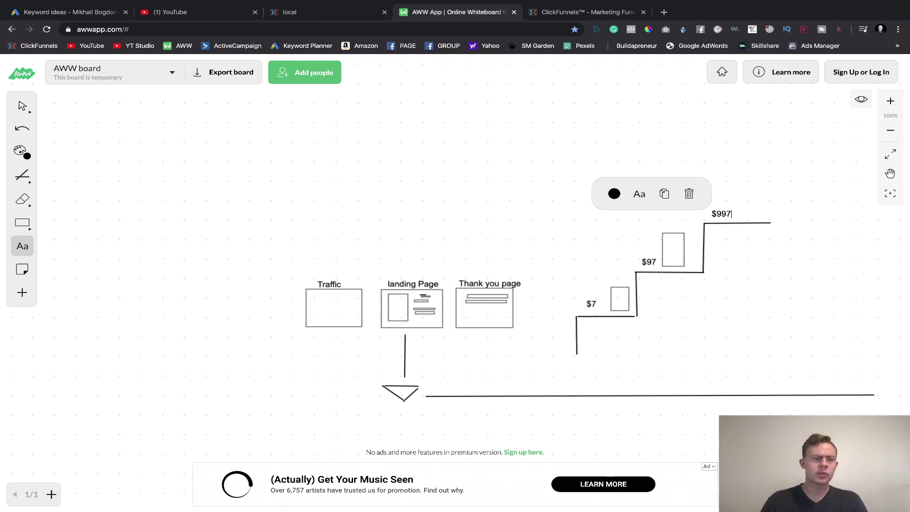
pyautogui.click(22, 223)
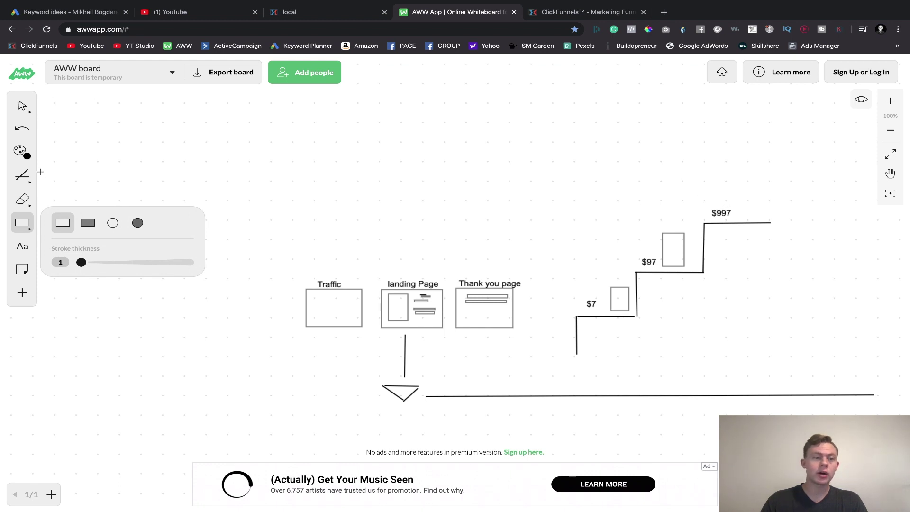
# - Sketch a stick figure's body and arms above $997 and give it an outline-circle head
pyautogui.click(22, 175)
pyautogui.click(742, 216)
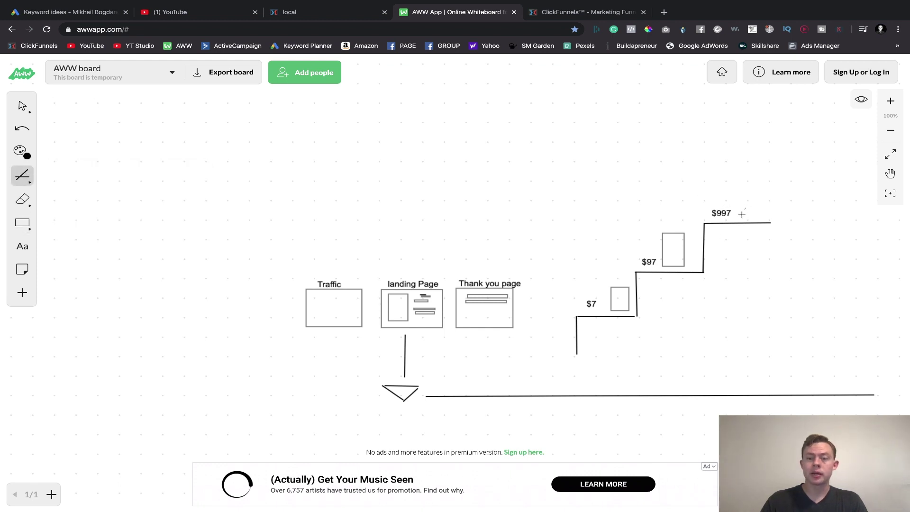
pyautogui.moveTo(744, 209); pyautogui.dragTo(761, 202)
pyautogui.click(24, 225)
pyautogui.click(117, 223)
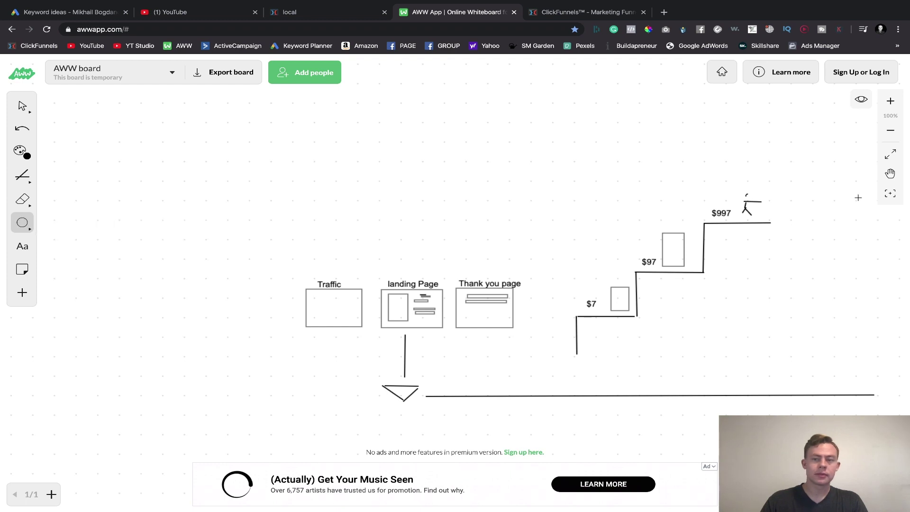
pyautogui.moveTo(745, 192); pyautogui.dragTo(752, 199)
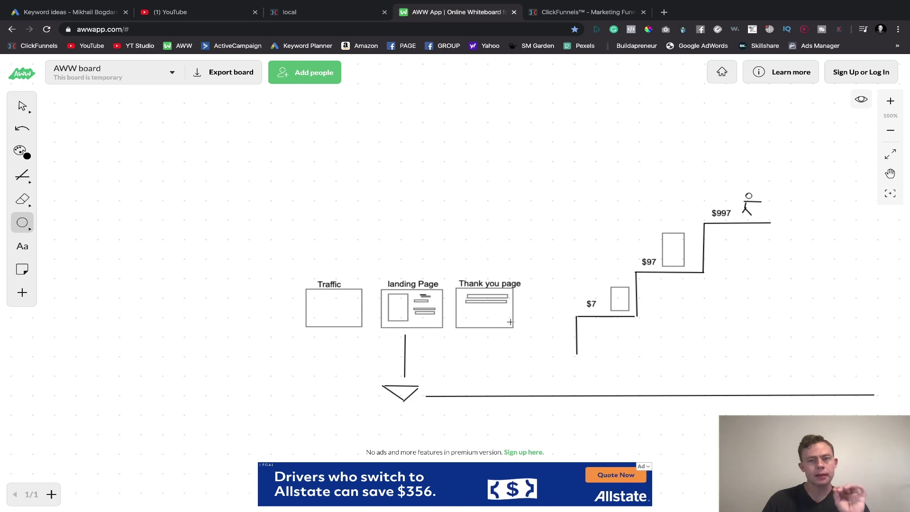
# - Open the opt-in page's Email Integration Settings in the ClickFunnels editor
pyautogui.click(294, 12)
pyautogui.scroll(2, 433, 203)
pyautogui.scroll(-8, 538, 266)
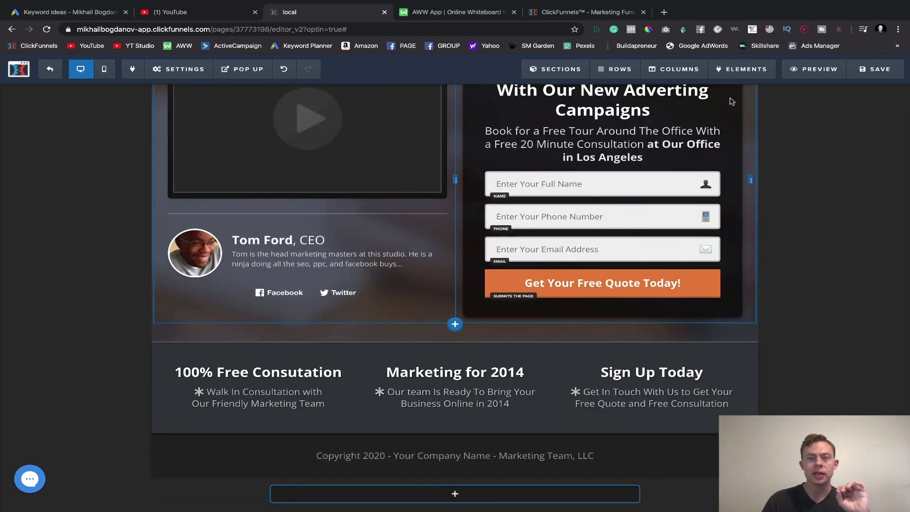
pyautogui.click(179, 69)
pyautogui.click(207, 97)
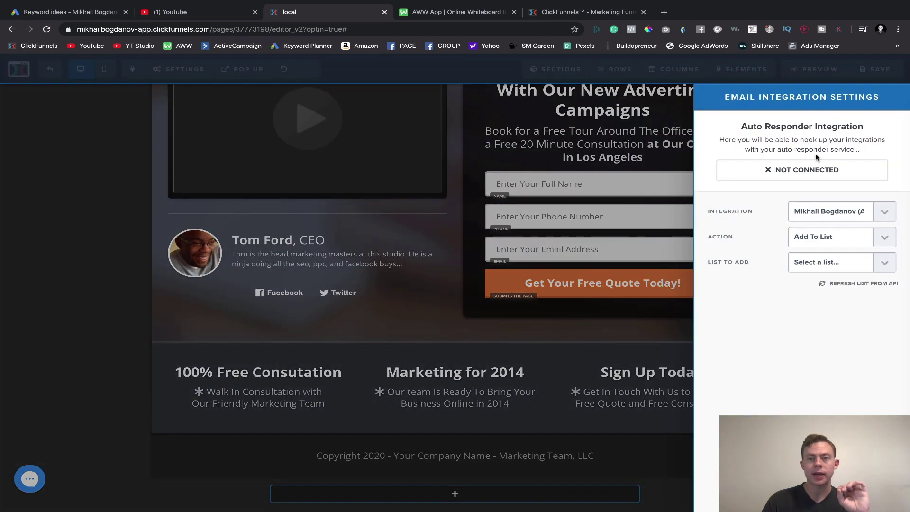
# - Choose the autoresponder integration with action Add To List, then view the account settings page
pyautogui.click(813, 211)
pyautogui.click(812, 212)
pyautogui.click(812, 232)
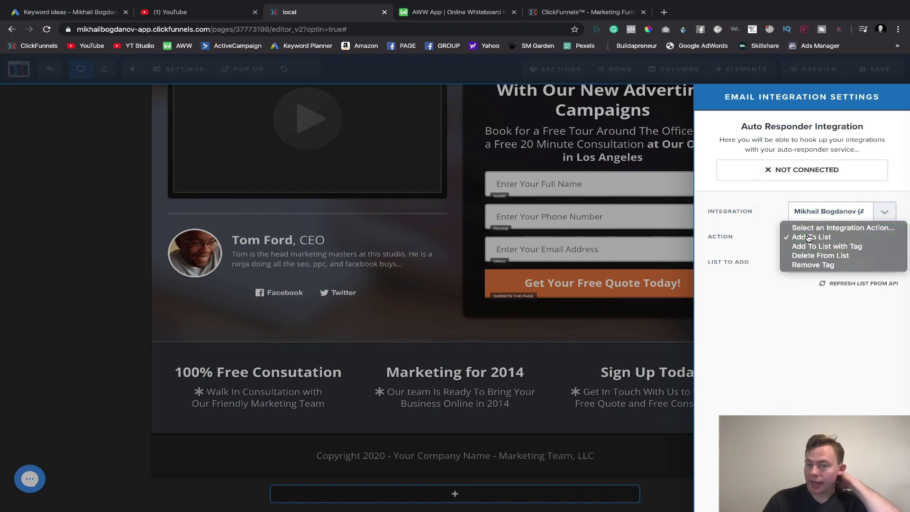
pyautogui.click(811, 236)
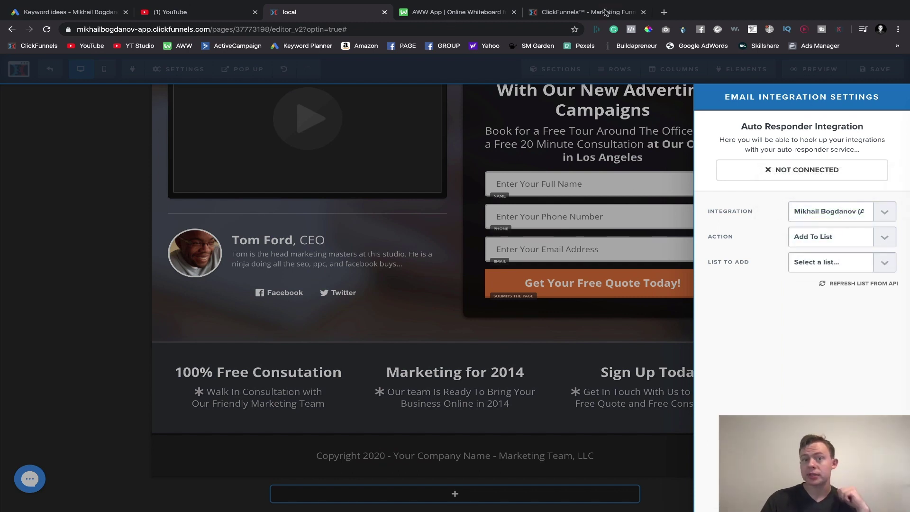
pyautogui.click(608, 11)
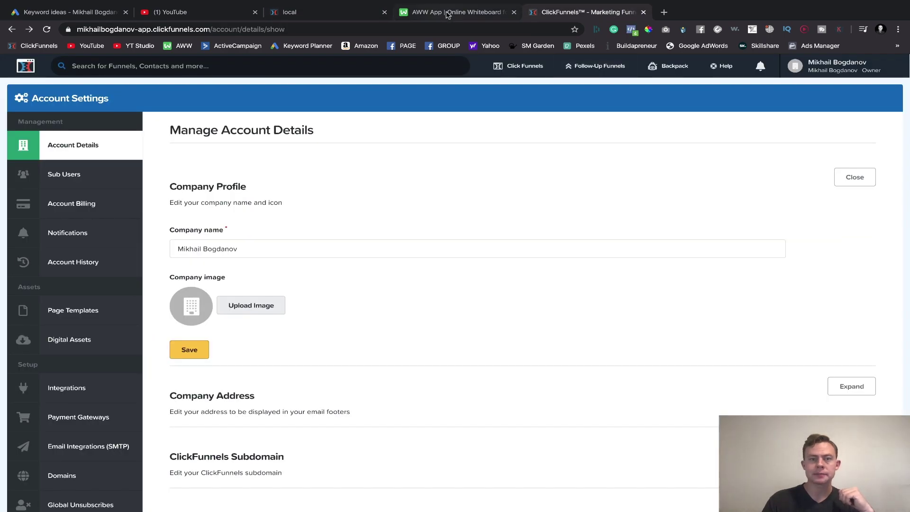
# - Go back to the AWW App whiteboard showing the funnel drawing
pyautogui.click(449, 13)
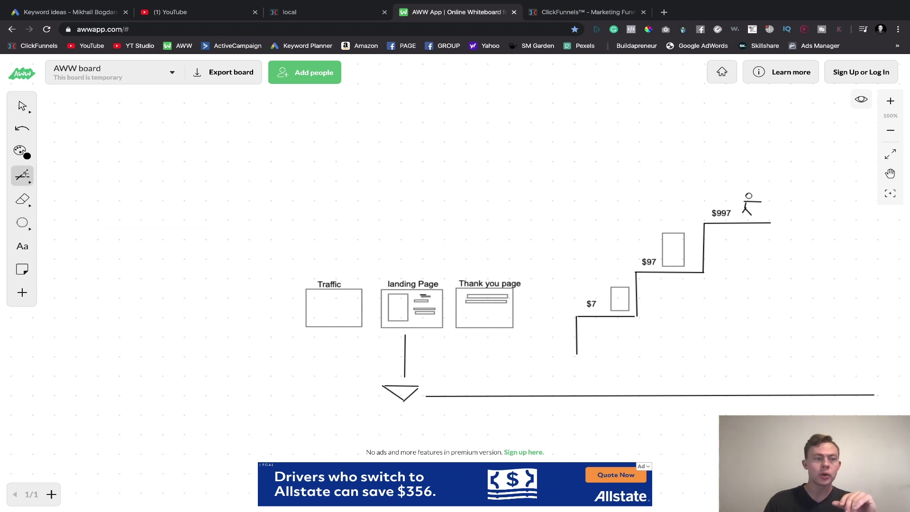
# - Draw tall, short and slanted sticks rising from the baseline beneath the staircase
pyautogui.click(23, 176)
pyautogui.moveTo(621, 394); pyautogui.dragTo(621, 338)
pyautogui.moveTo(630, 394); pyautogui.dragTo(630, 341)
pyautogui.moveTo(639, 393); pyautogui.dragTo(638, 342)
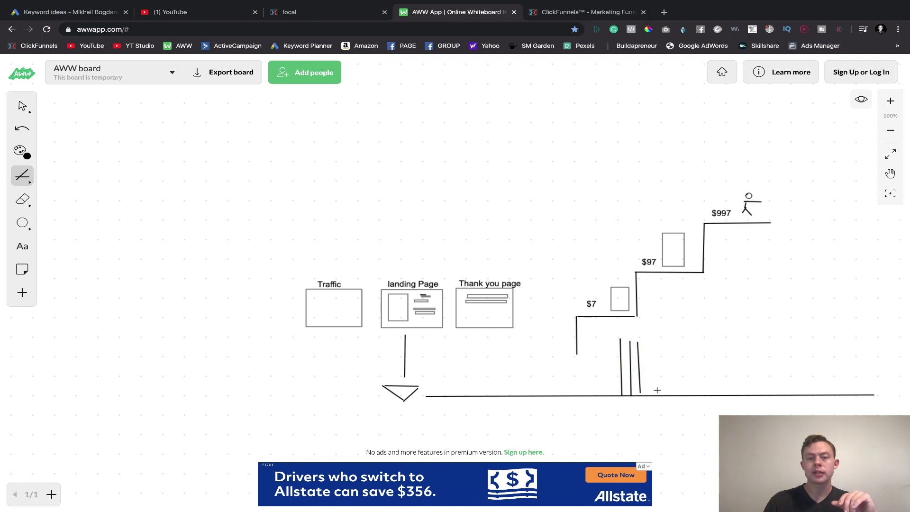
pyautogui.moveTo(668, 390); pyautogui.dragTo(665, 372)
pyautogui.moveTo(677, 391); pyautogui.dragTo(700, 316)
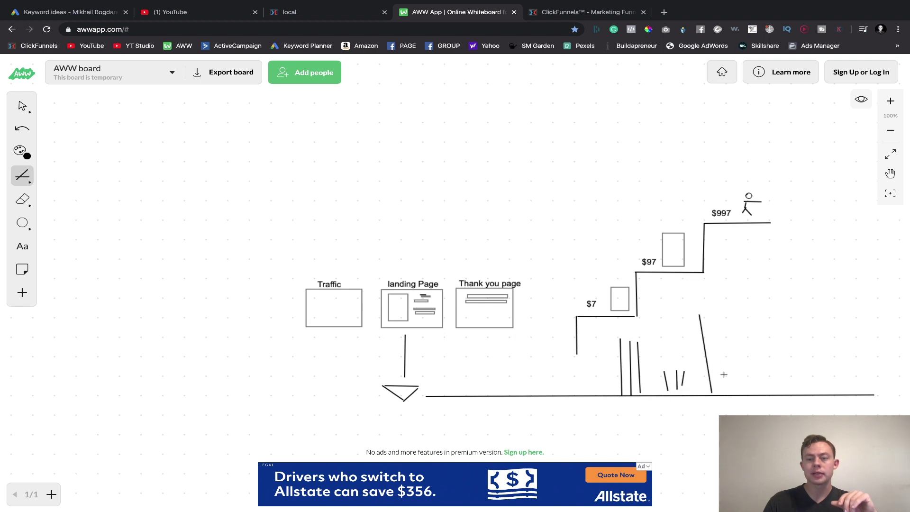
pyautogui.moveTo(723, 391); pyautogui.dragTo(709, 314)
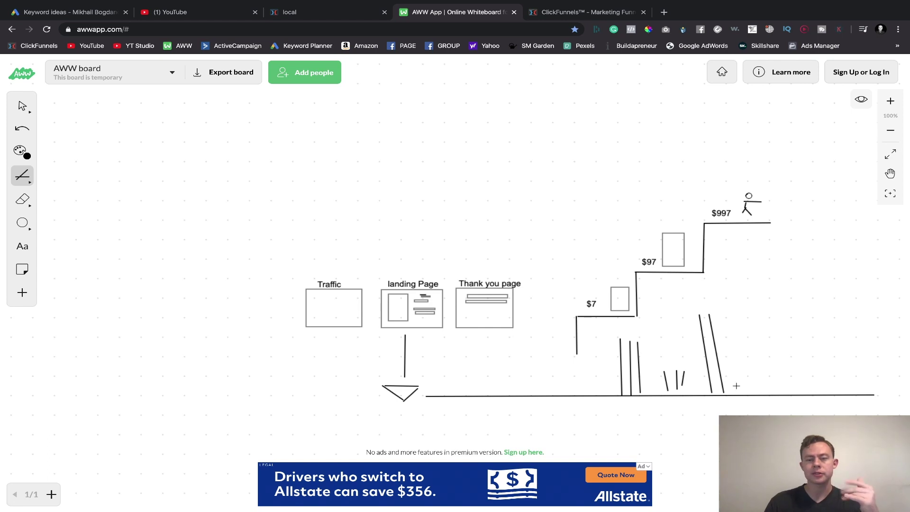
pyautogui.moveTo(750, 362)
pyautogui.mouseDown()
pyautogui.moveTo(760, 394)
pyautogui.moveTo(770, 356)
pyautogui.moveTo(747, 369)
pyautogui.moveTo(780, 355)
pyautogui.moveTo(754, 353)
pyautogui.moveTo(747, 369)
pyautogui.mouseUp()
# - Add roof lines over the short sticks, the slanted sticks and the first tall sticks
pyautogui.moveTo(677, 361); pyautogui.dragTo(690, 374)
pyautogui.moveTo(694, 322)
pyautogui.mouseDown()
pyautogui.moveTo(705, 299)
pyautogui.moveTo(728, 320)
pyautogui.mouseUp()
pyautogui.moveTo(608, 347)
pyautogui.mouseDown()
pyautogui.moveTo(643, 336)
pyautogui.moveTo(624, 336)
pyautogui.mouseUp()
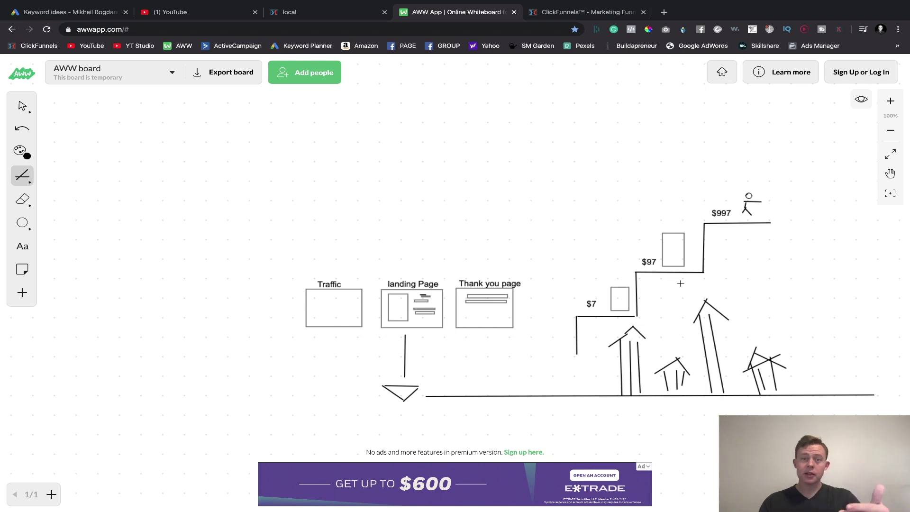
# - Return to the ClickFunnels editor and dismiss the integration panel to show the full quote-form page
pyautogui.click(285, 13)
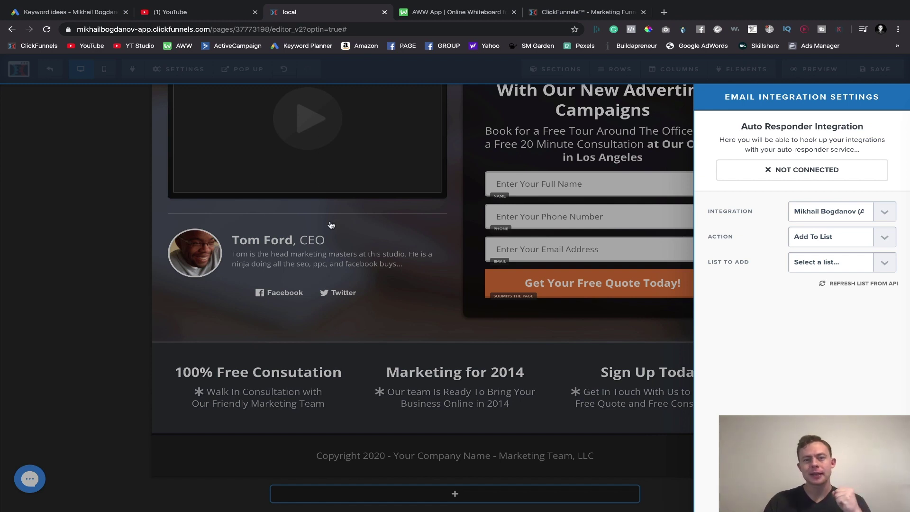
pyautogui.click(366, 242)
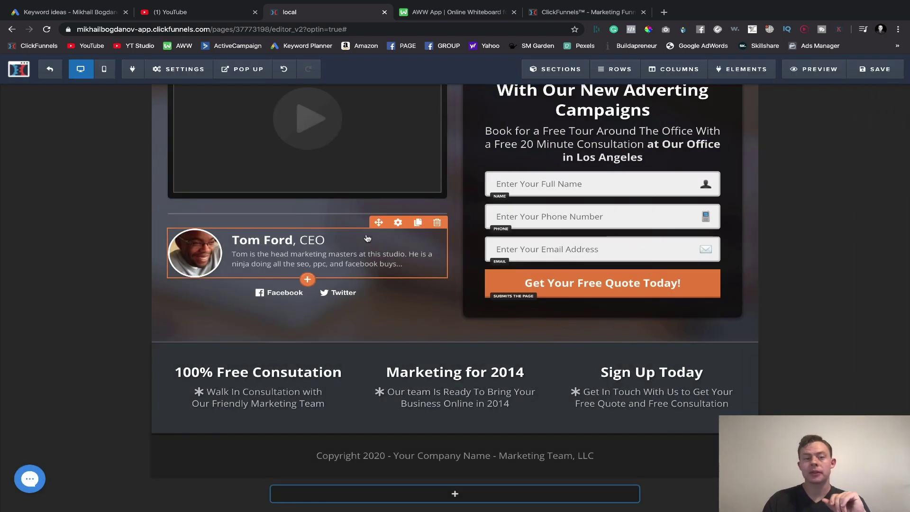